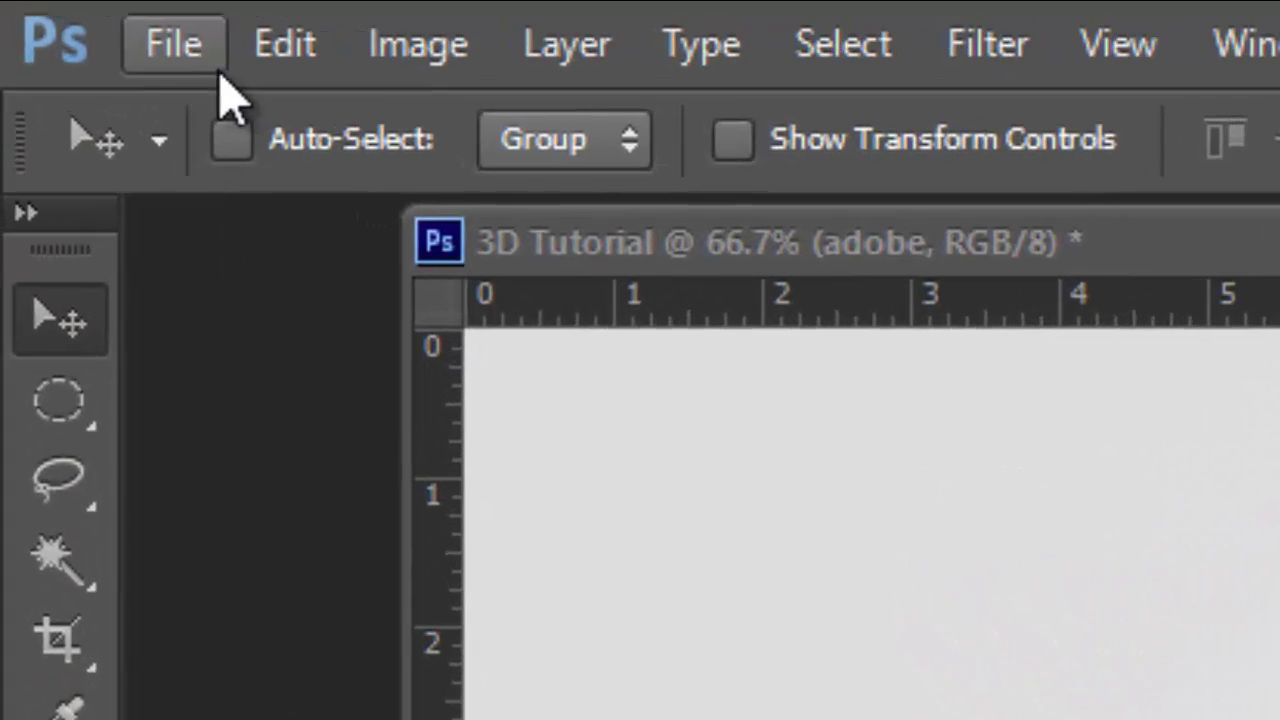
- Create a new 1280 × 720 pixel document named 3D Project with a white background
{"action": "left_click", "coordinate": [116, 30]}
{"action": "left_click", "coordinate": [174, 84]}
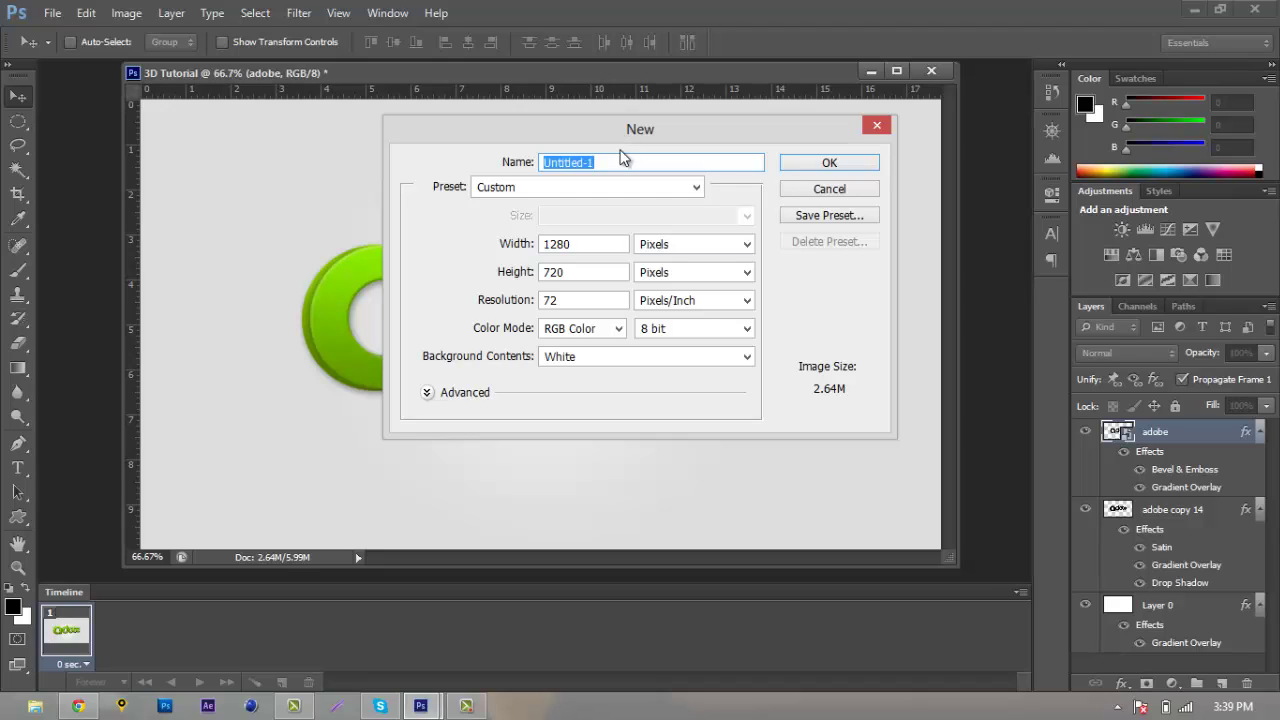
{"action": "type", "text": "3D Project"}
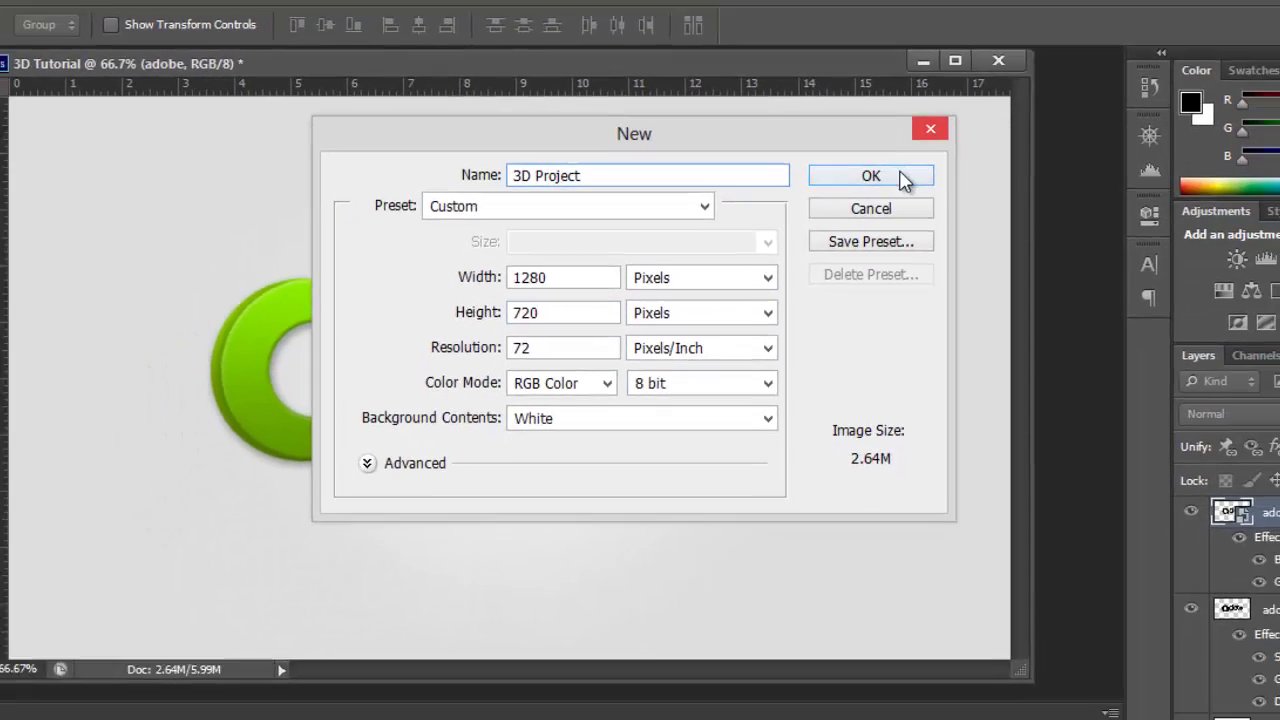
{"action": "left_click", "coordinate": [931, 195]}
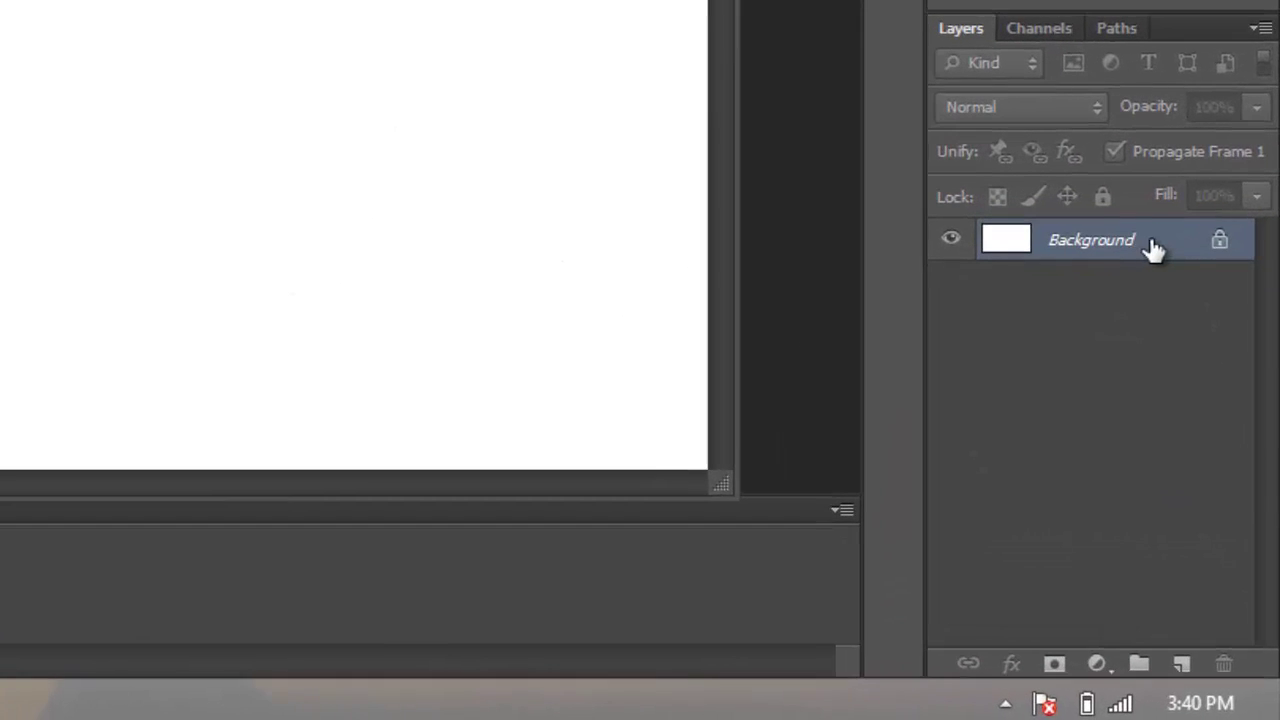
- Convert the locked Background into a regular layer and give it a Gradient Overlay with the Radial style
{"action": "double_click", "coordinate": [1153, 249]}
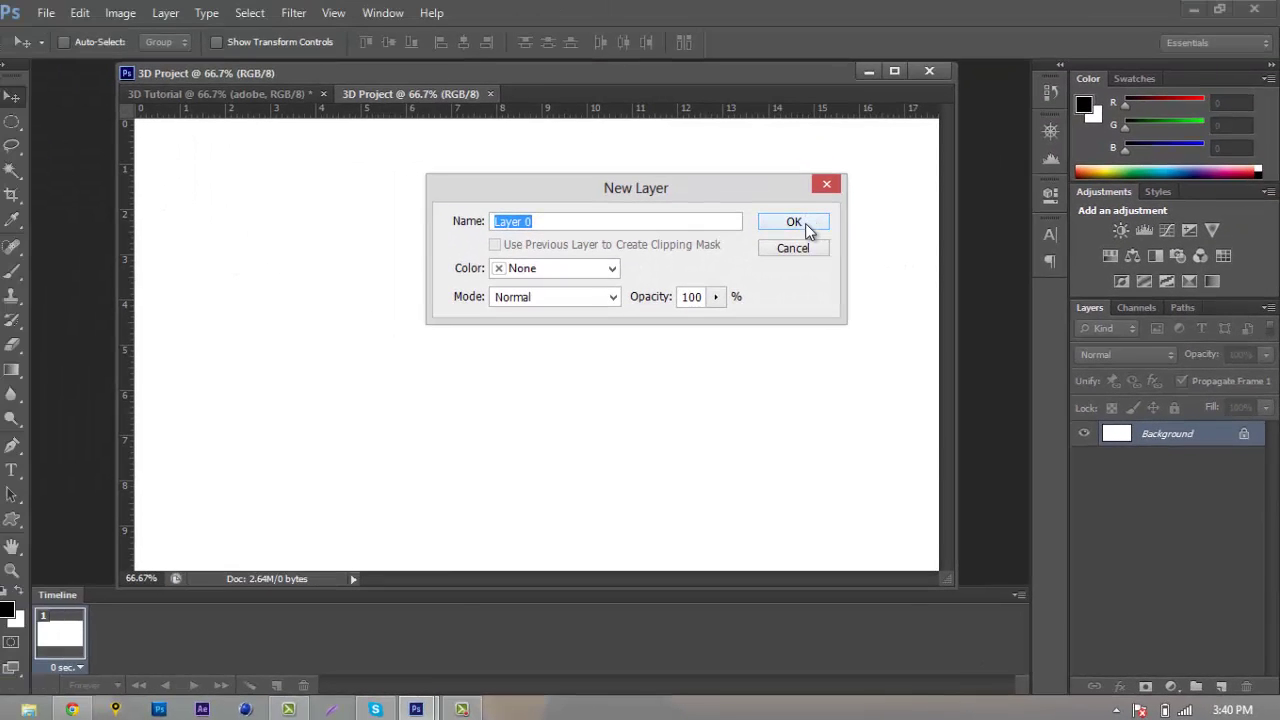
{"action": "left_click", "coordinate": [805, 223]}
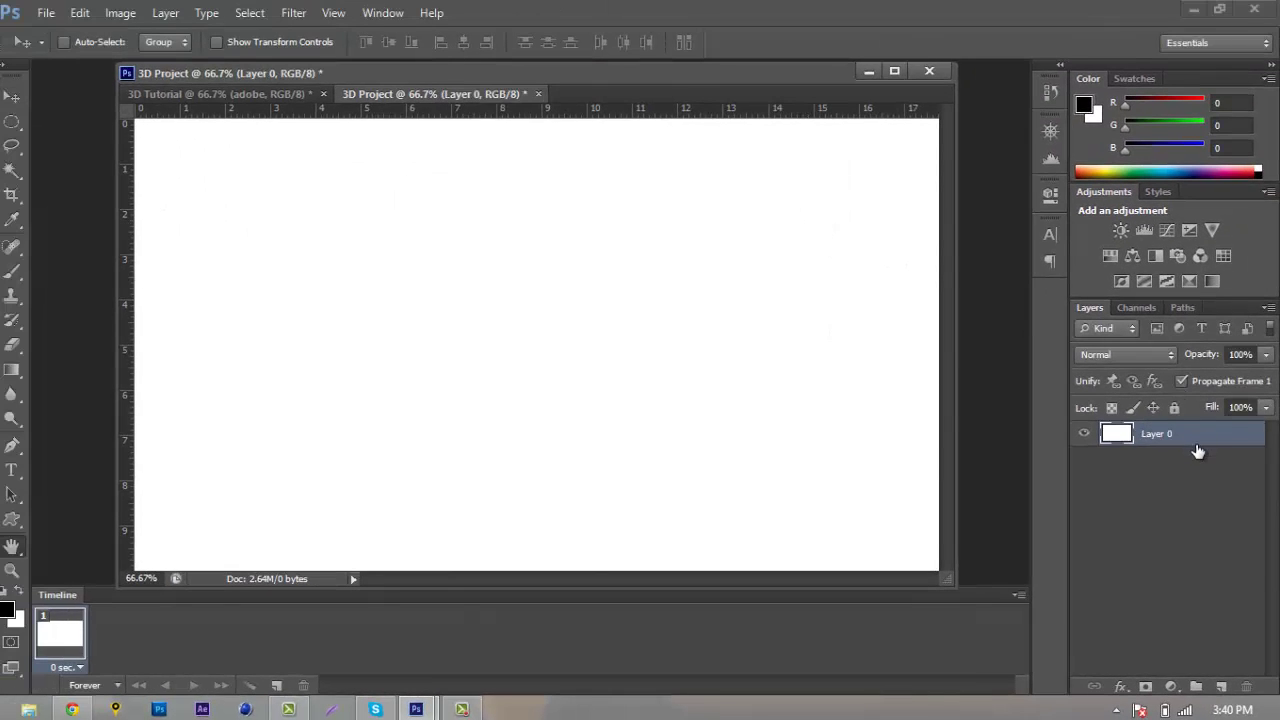
{"action": "double_click", "coordinate": [1197, 446]}
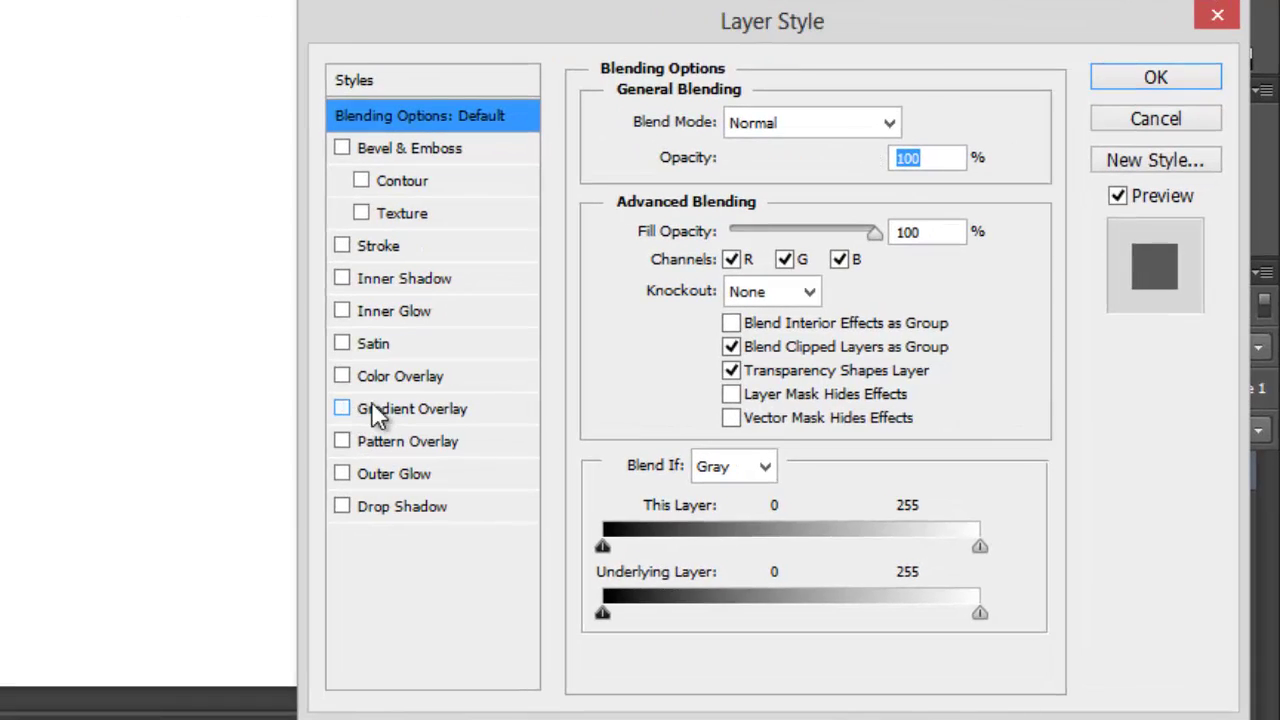
{"action": "left_click", "coordinate": [650, 381]}
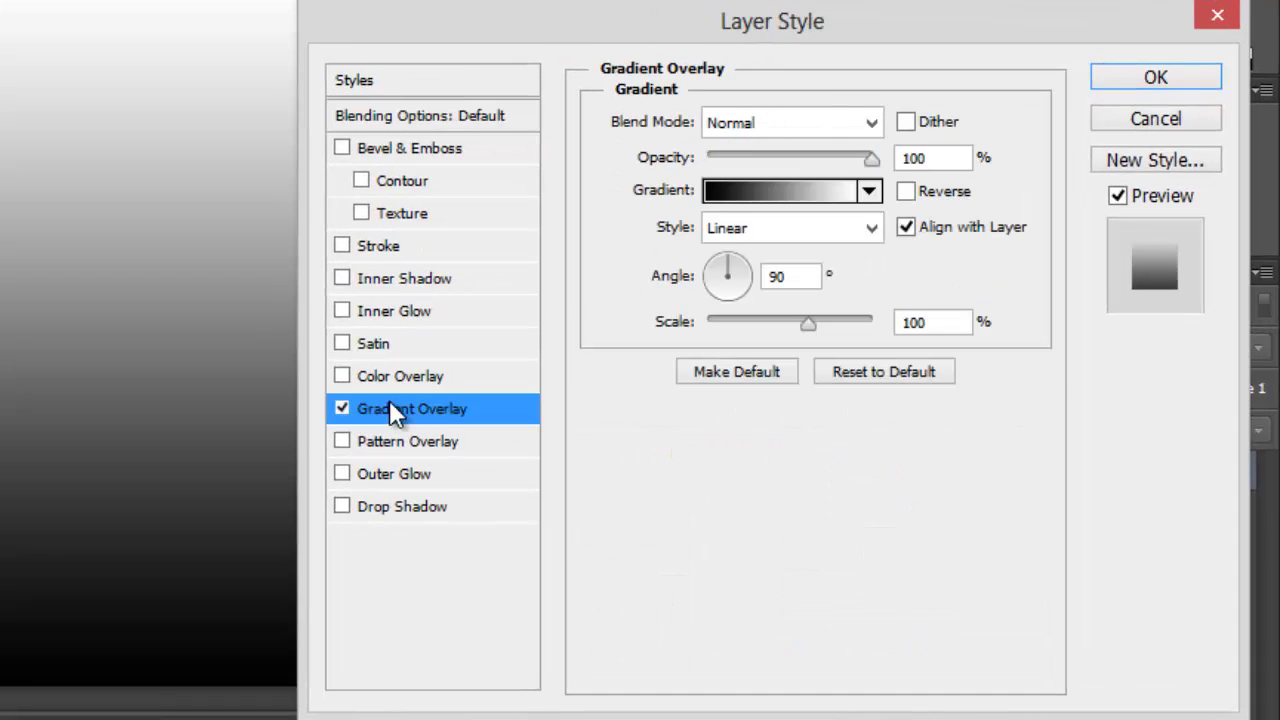
{"action": "left_click", "coordinate": [768, 240]}
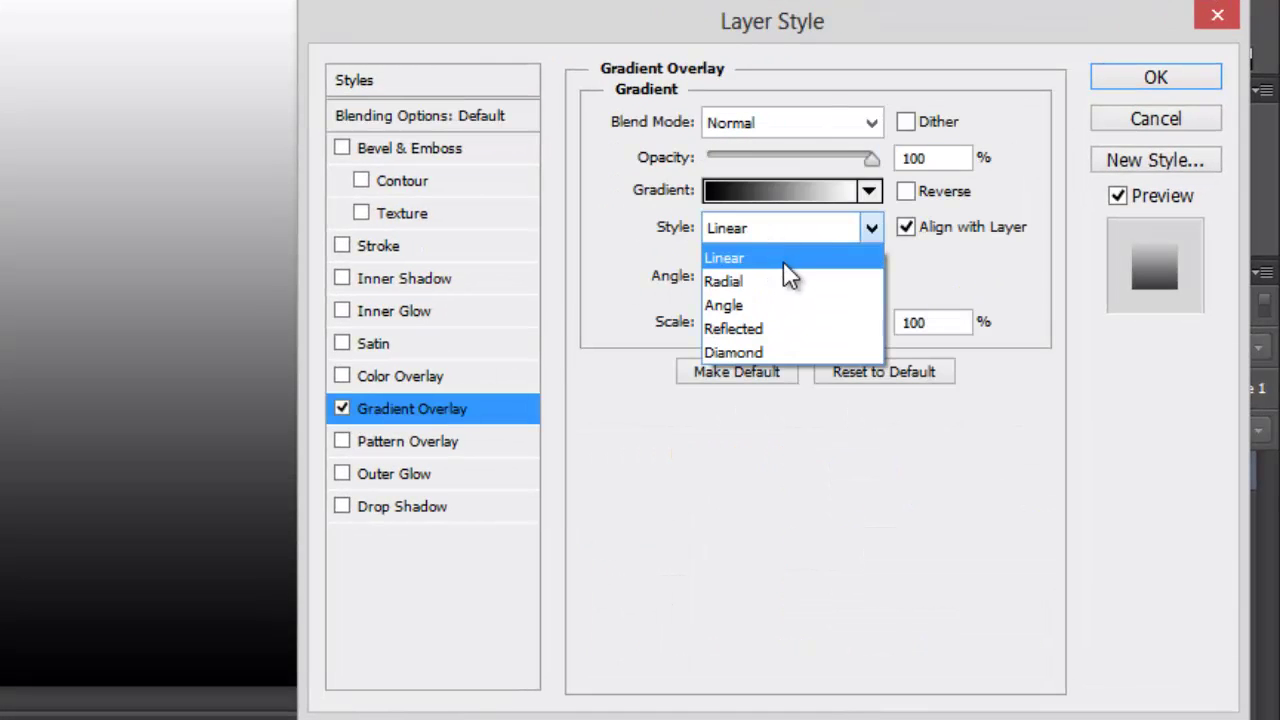
{"action": "left_click", "coordinate": [788, 282]}
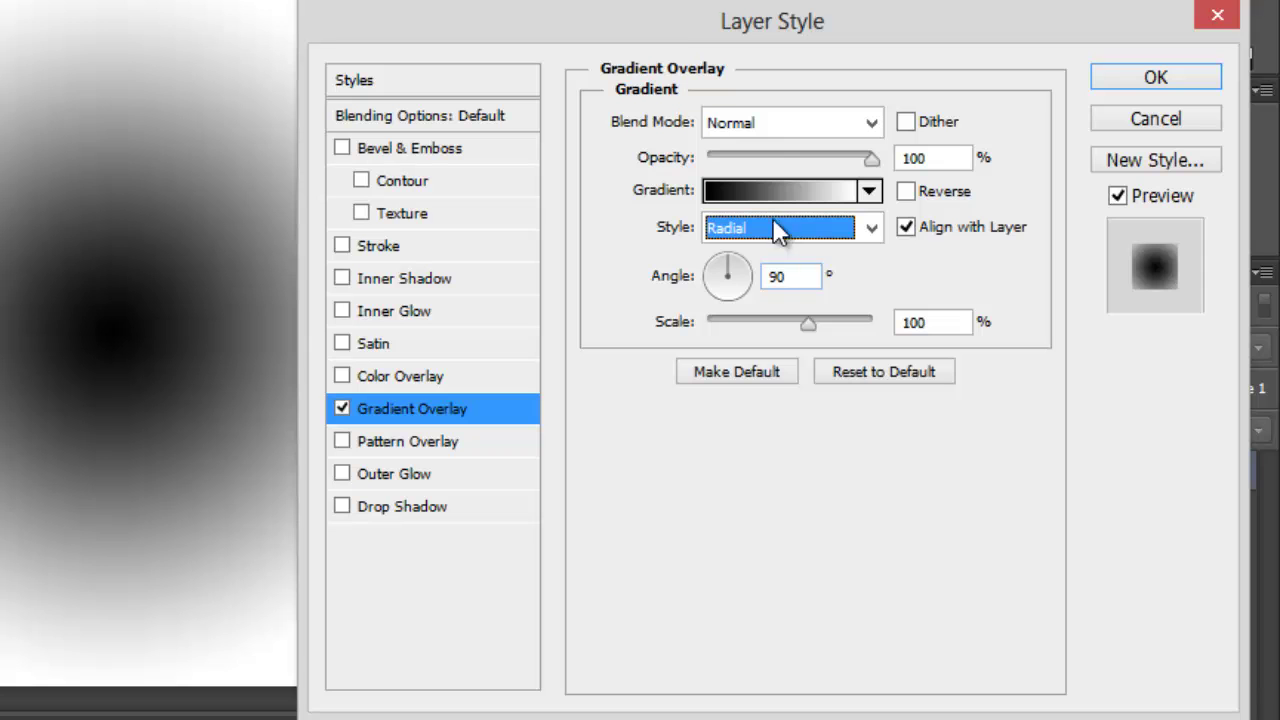
- Set the starting color stop of the overlay's gradient to light grey #e8e8e8
{"action": "left_click", "coordinate": [814, 196]}
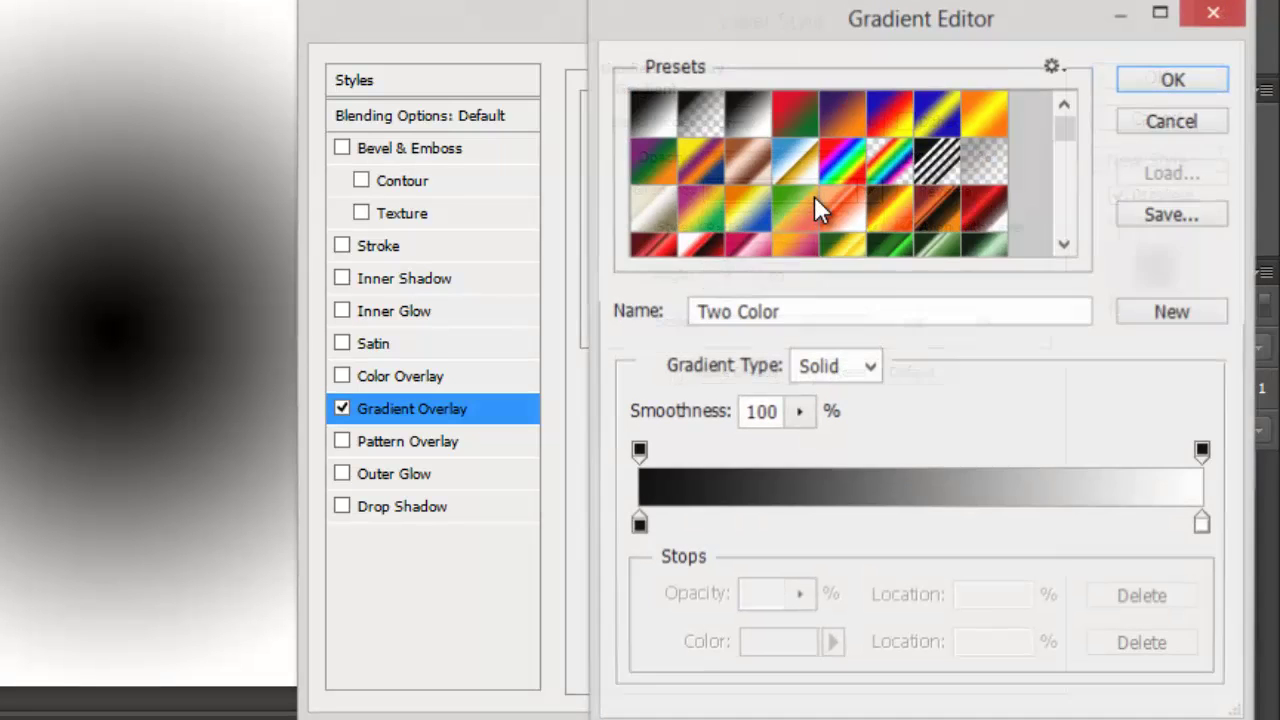
{"action": "double_click", "coordinate": [639, 522]}
{"action": "left_click_drag", "start_coordinate": [43, 417], "coordinate": [72, 276]}
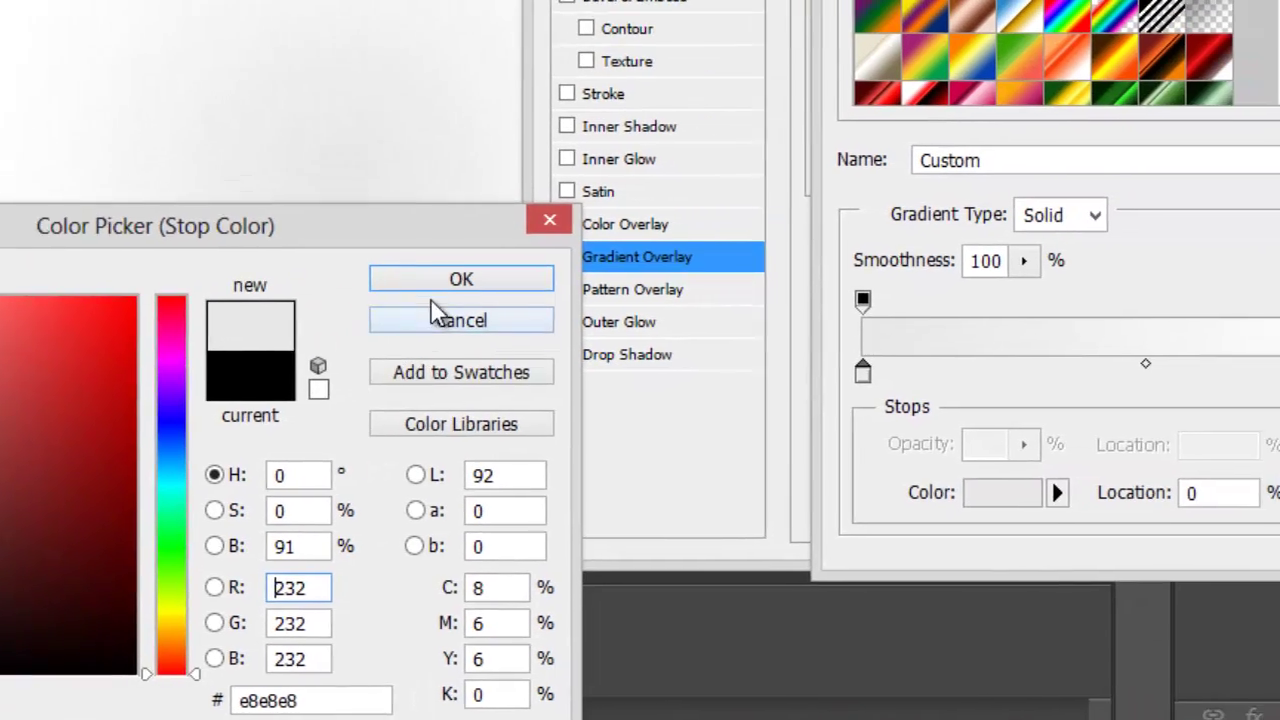
{"action": "left_click", "coordinate": [798, 225]}
- Set the gradient's end color stop to grey #d3d3d3 and apply the Gradient Overlay to the layer
{"action": "double_click", "coordinate": [1204, 410]}
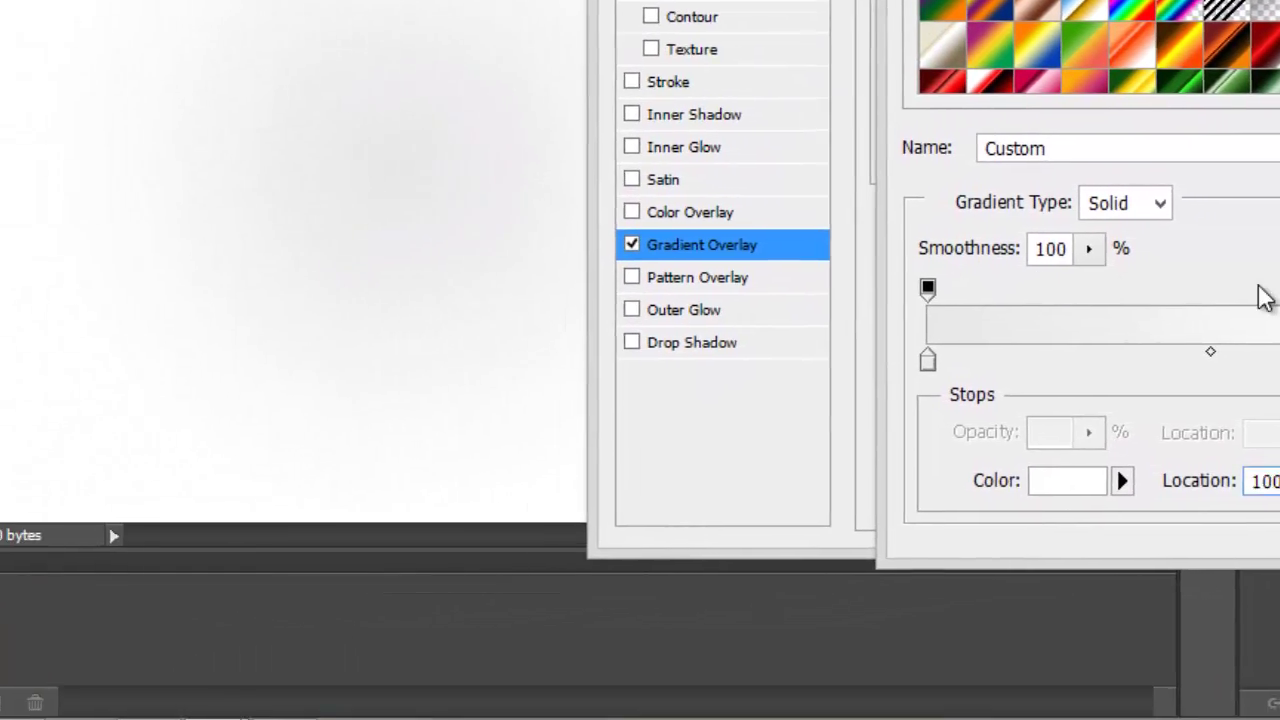
{"action": "left_click", "coordinate": [80, 276]}
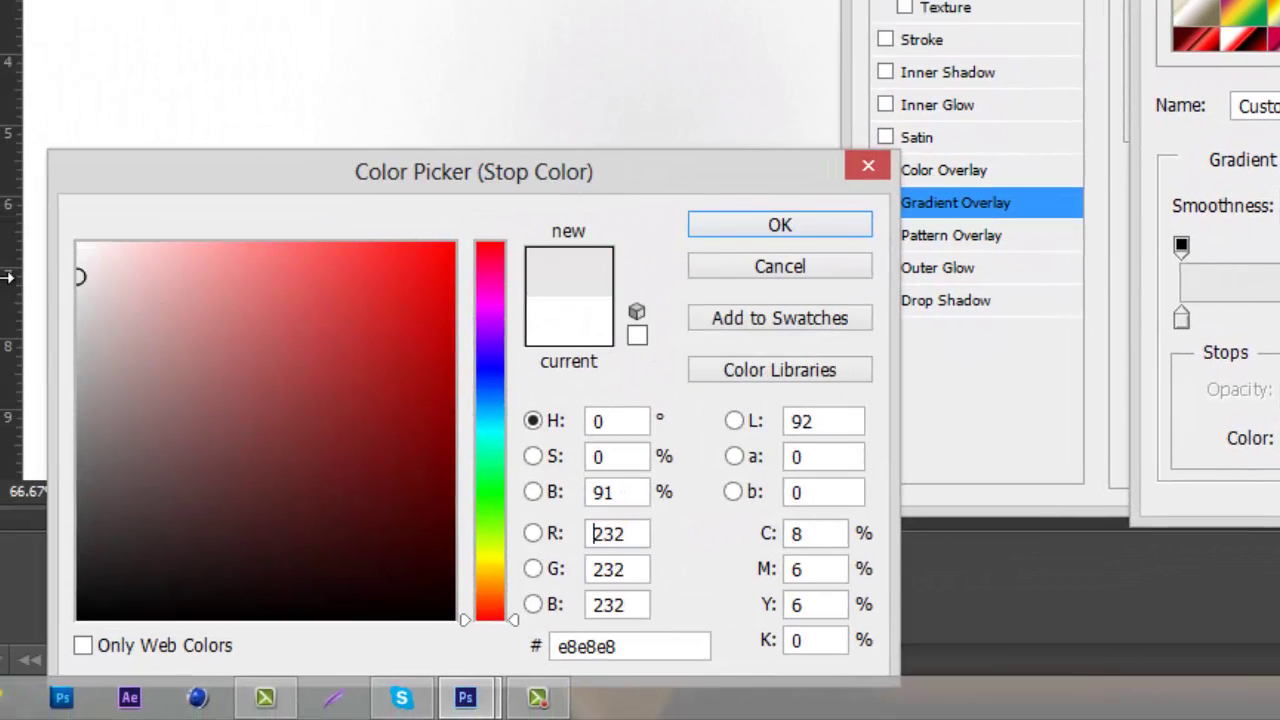
{"action": "mouse_move", "coordinate": [80, 297]}
{"action": "left_mouse_down"}
{"action": "mouse_move", "coordinate": [40, 314]}
{"action": "mouse_move", "coordinate": [66, 305]}
{"action": "left_mouse_up"}
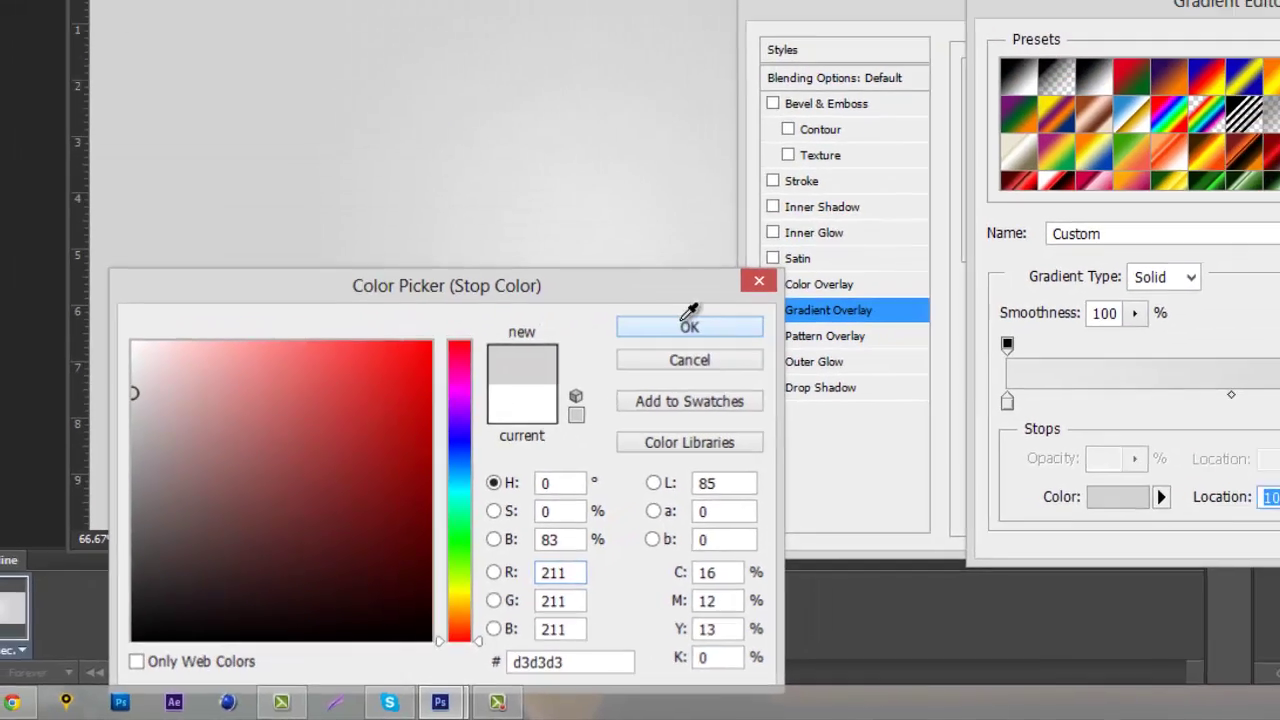
{"action": "left_click", "coordinate": [760, 236]}
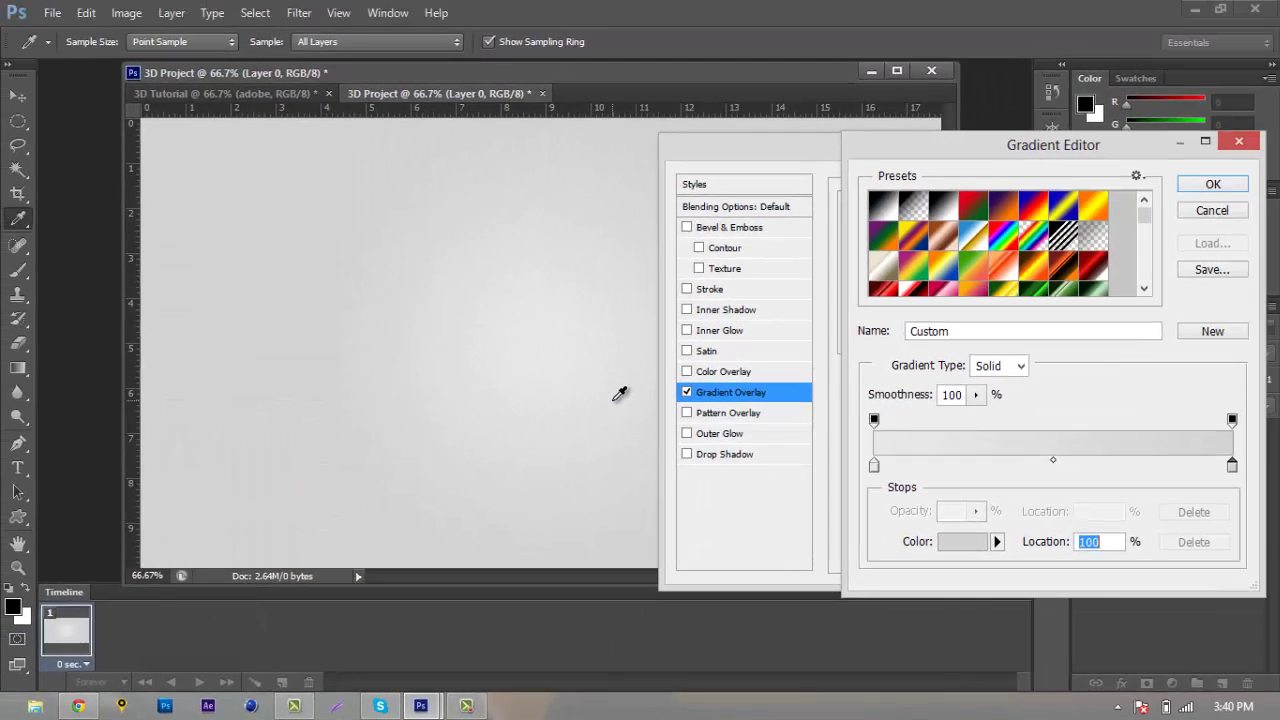
{"action": "left_click", "coordinate": [1222, 189]}
{"action": "left_click", "coordinate": [1203, 183]}
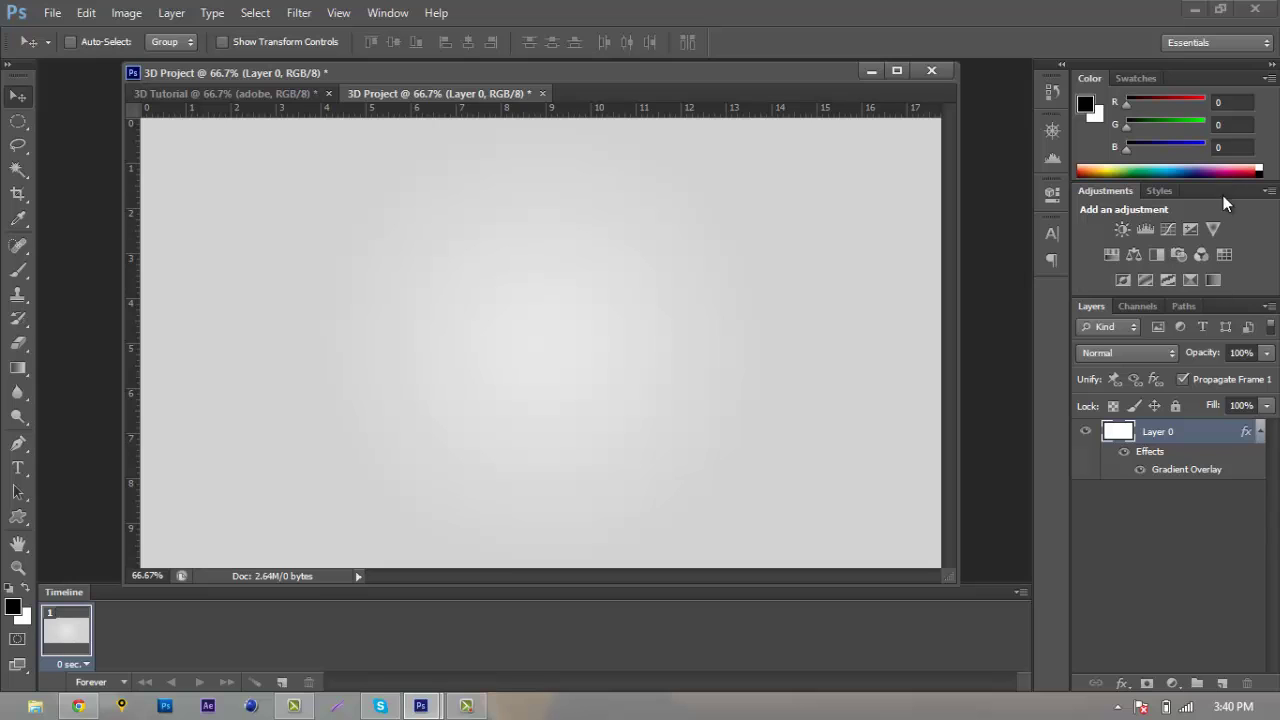
- Darken the end color stop of the layer's Gradient Overlay to #c3c3c3 and apply the style
{"action": "double_click", "coordinate": [1222, 440]}
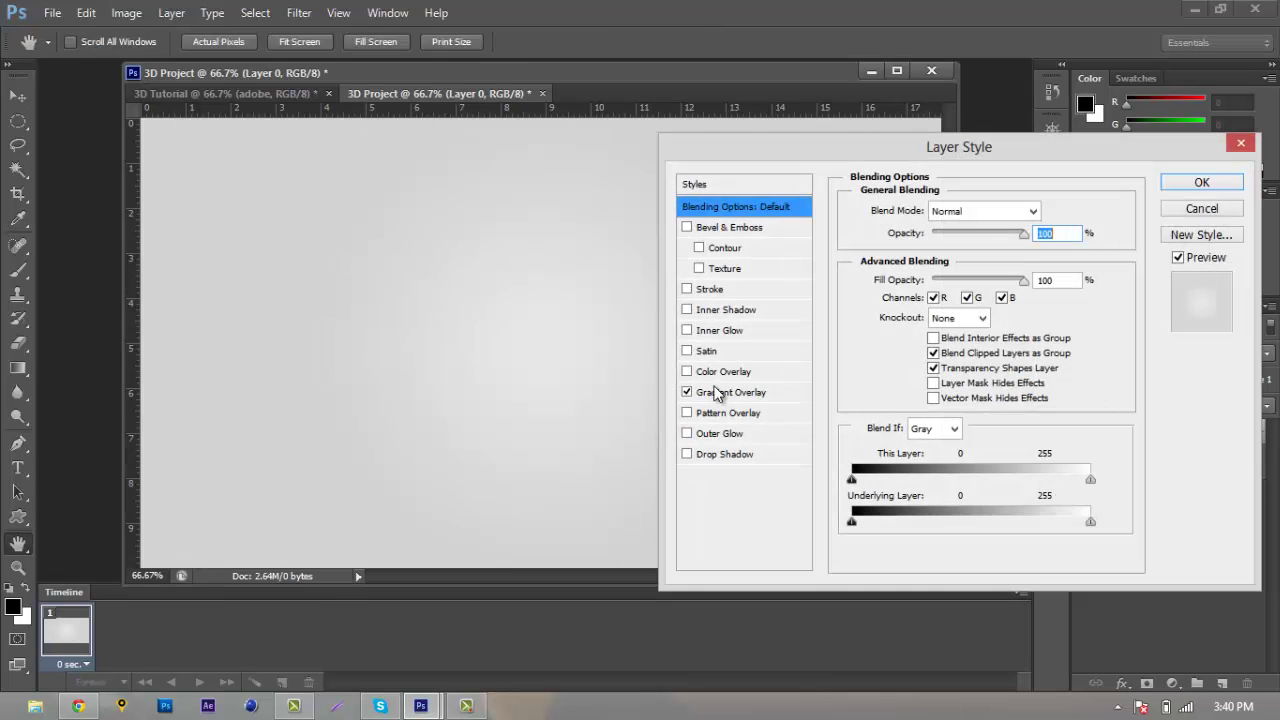
{"action": "left_click", "coordinate": [723, 395]}
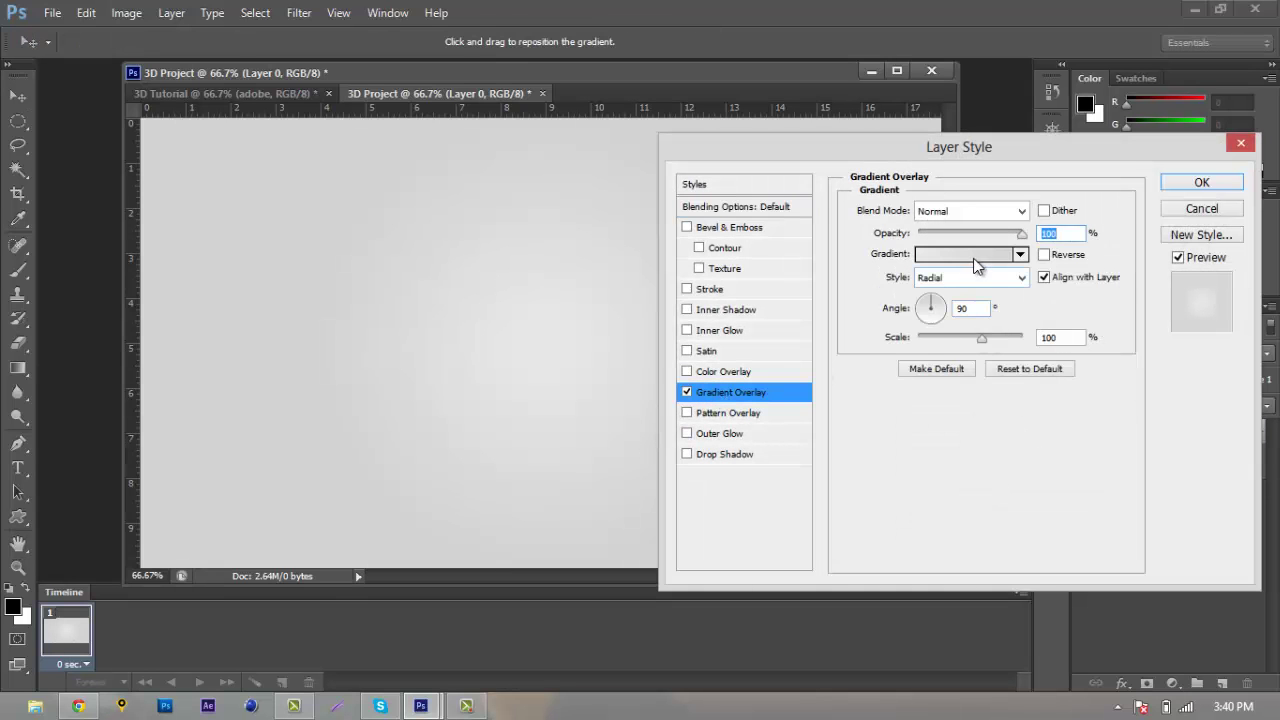
{"action": "left_click", "coordinate": [968, 256]}
{"action": "double_click", "coordinate": [1232, 466]}
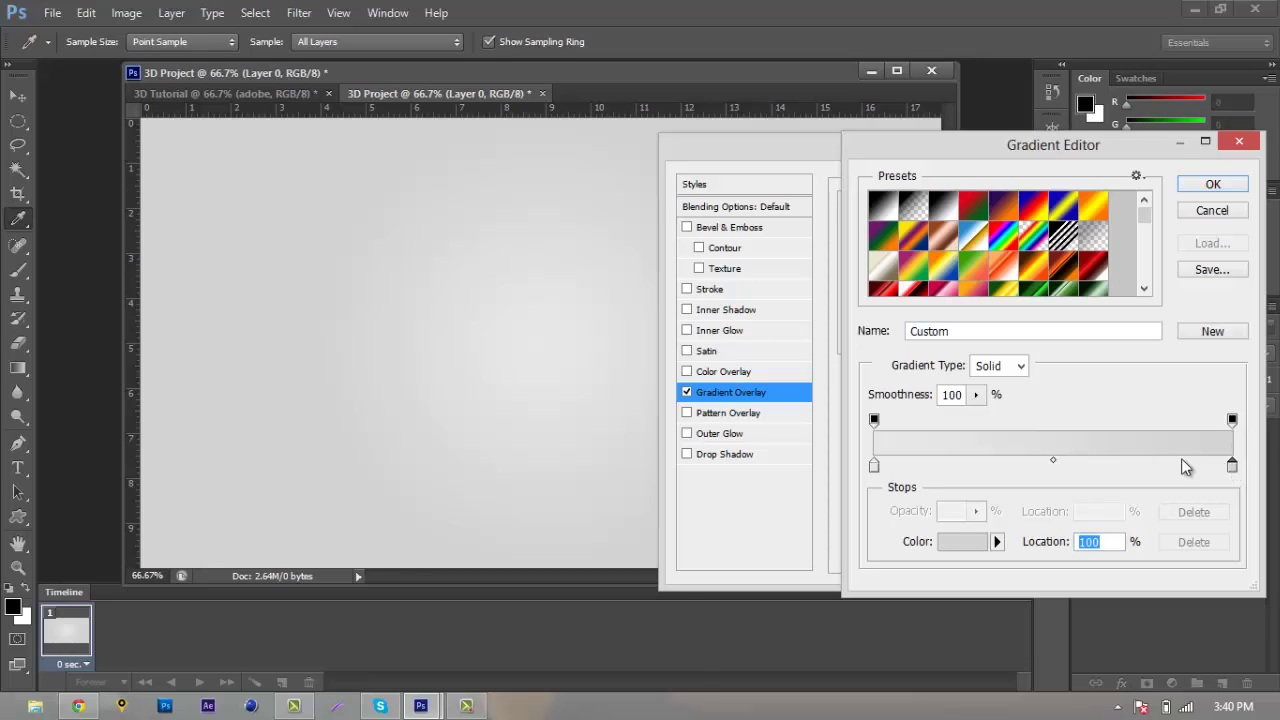
{"action": "left_click_drag", "start_coordinate": [174, 465], "coordinate": [176, 474]}
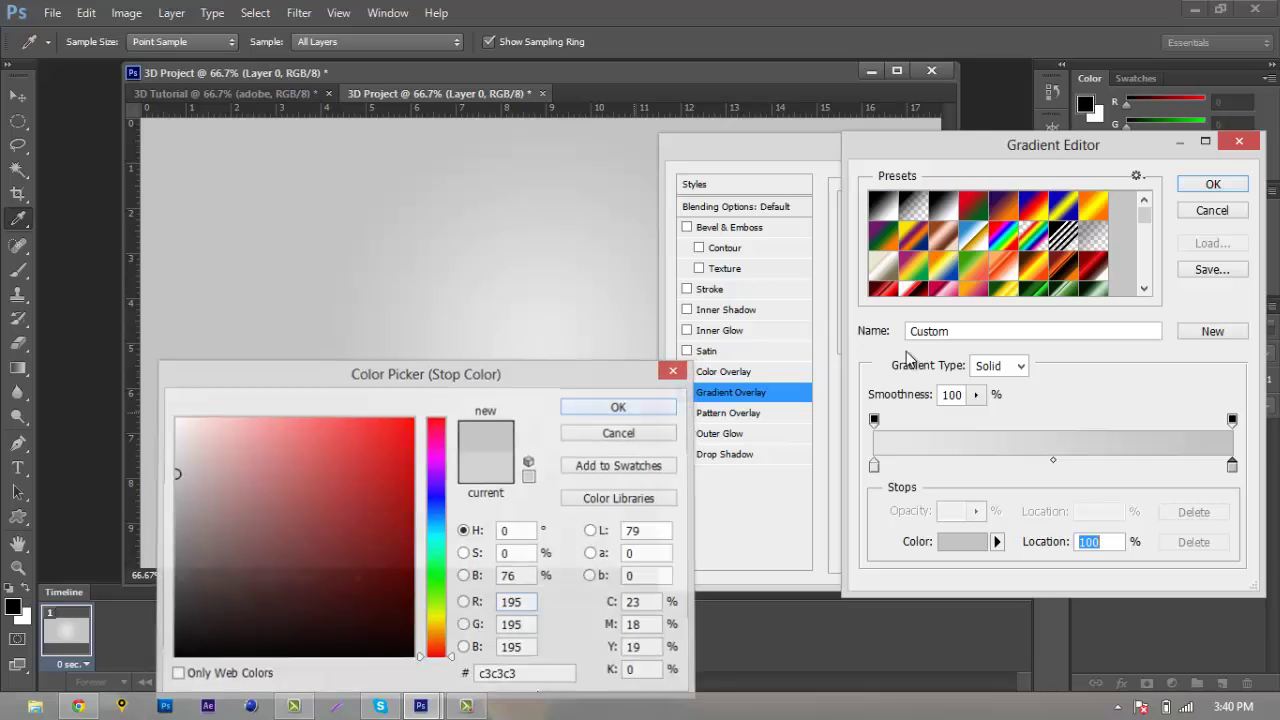
{"action": "left_click", "coordinate": [622, 407]}
{"action": "left_click", "coordinate": [1211, 189]}
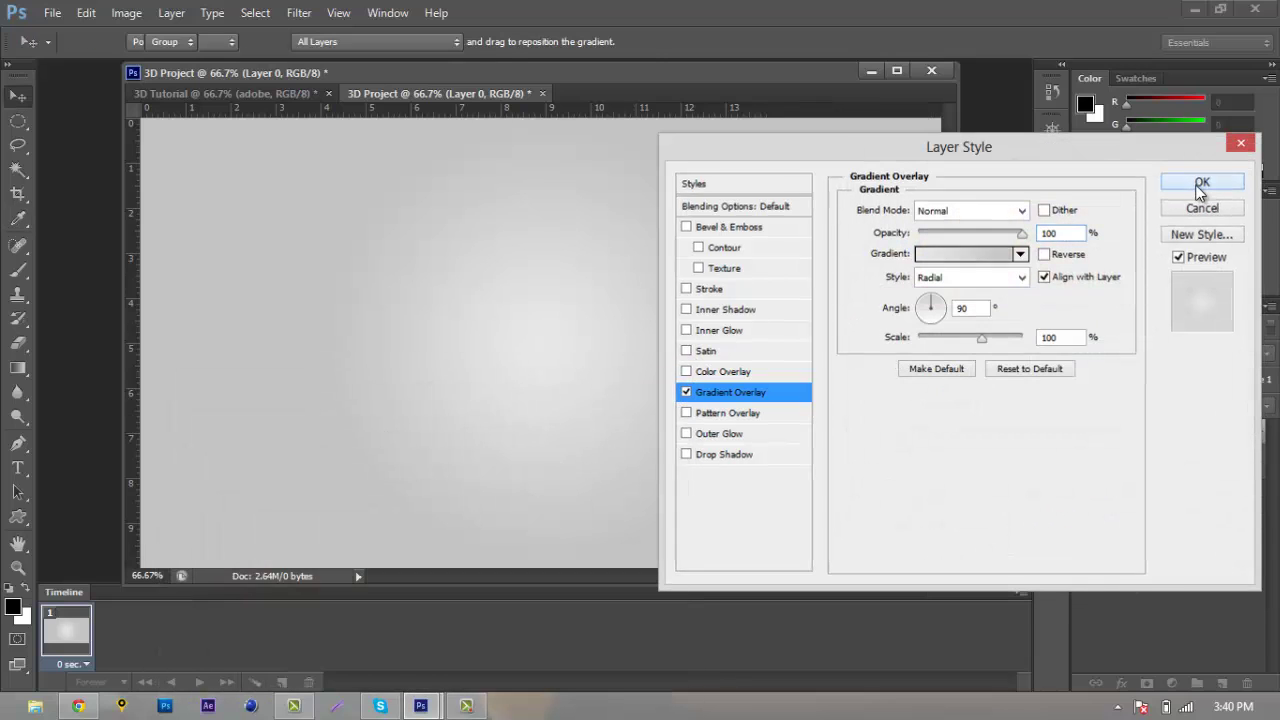
{"action": "left_click", "coordinate": [1195, 185]}
- Rename the gradient layer as Background
{"action": "double_click", "coordinate": [1160, 432]}
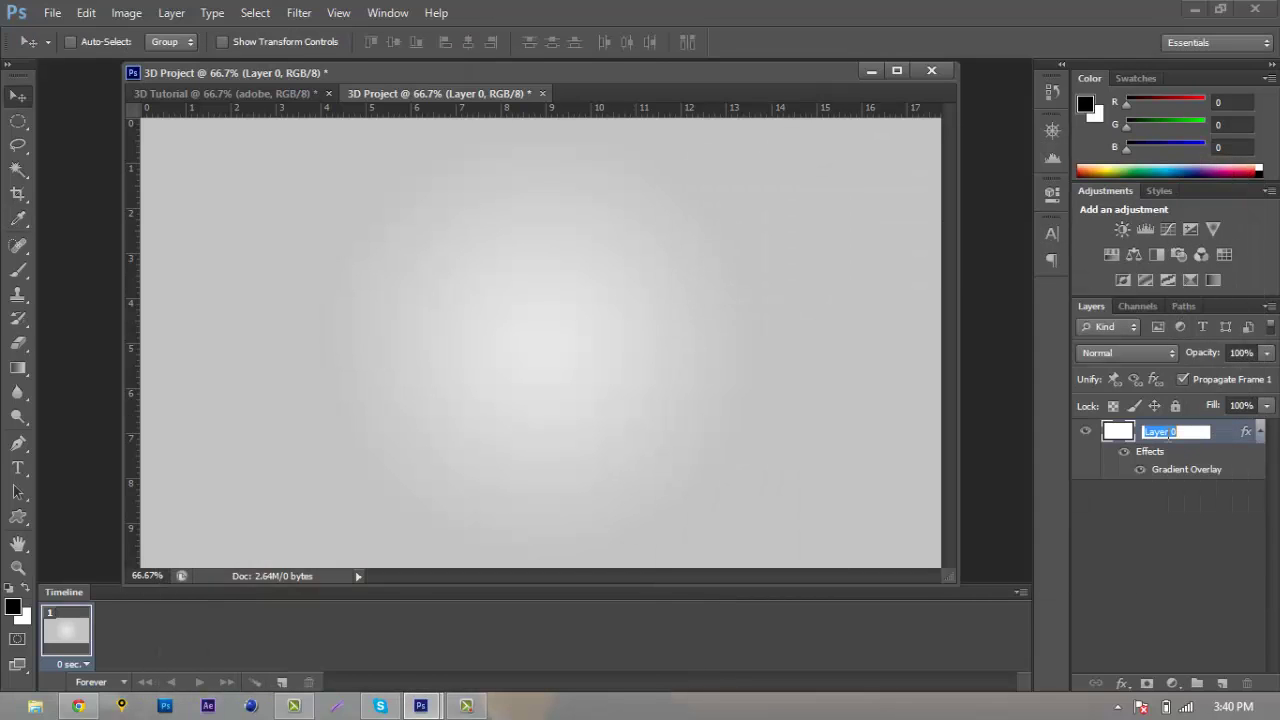
{"action": "type", "text": "Background"}
{"action": "key", "text": "Return"}
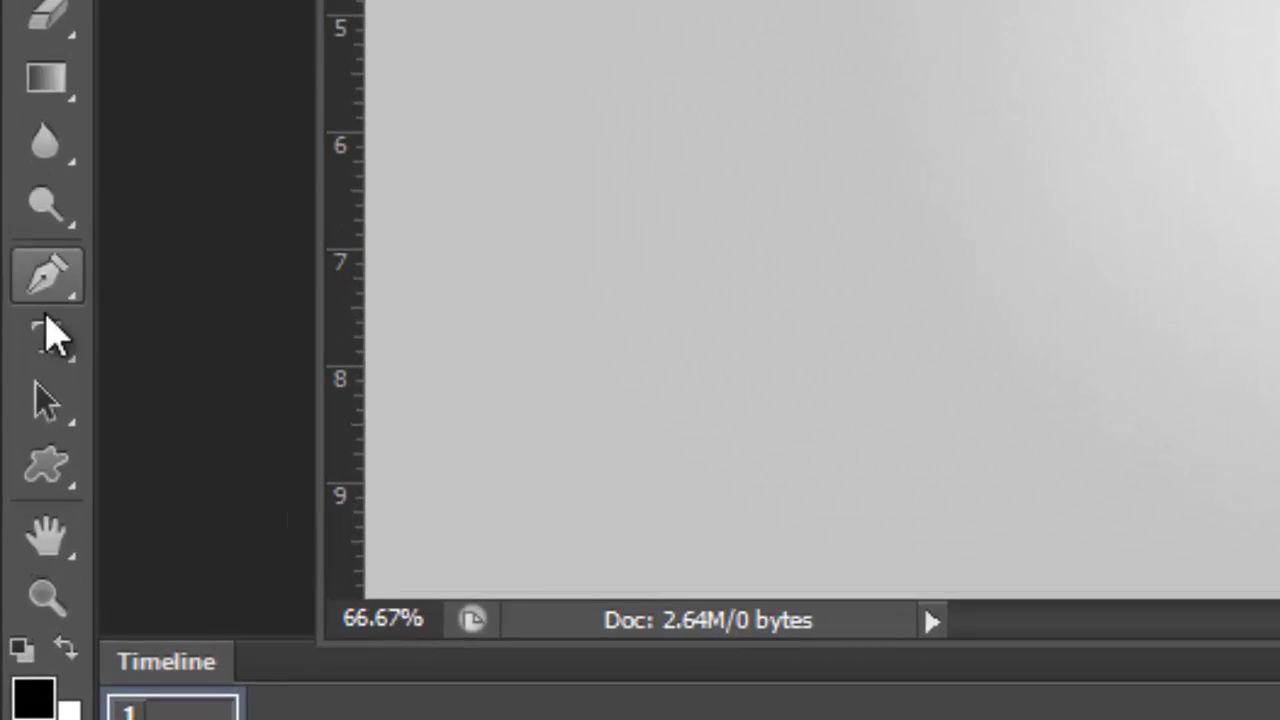
- Add the word "adobe" in black 200 pt Velocity type and move it to the center of the canvas
{"action": "left_click", "coordinate": [46, 330]}
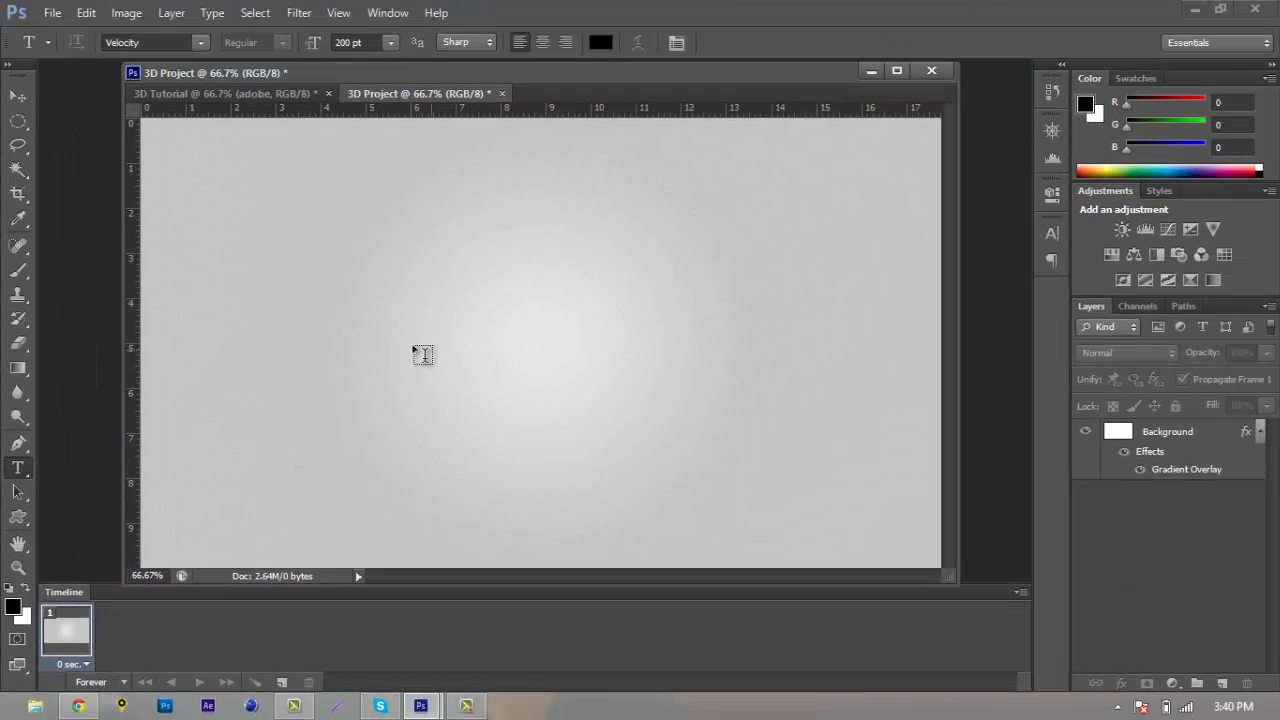
{"action": "left_click", "coordinate": [408, 342]}
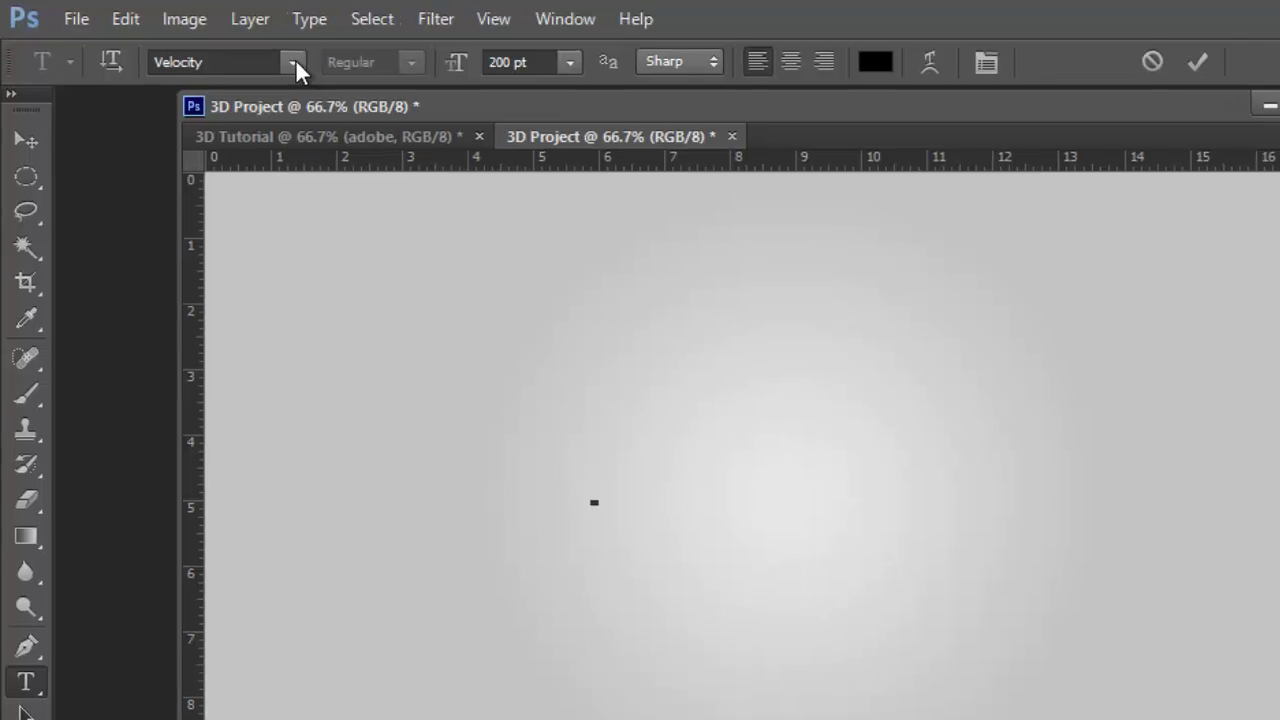
{"action": "left_click", "coordinate": [200, 42]}
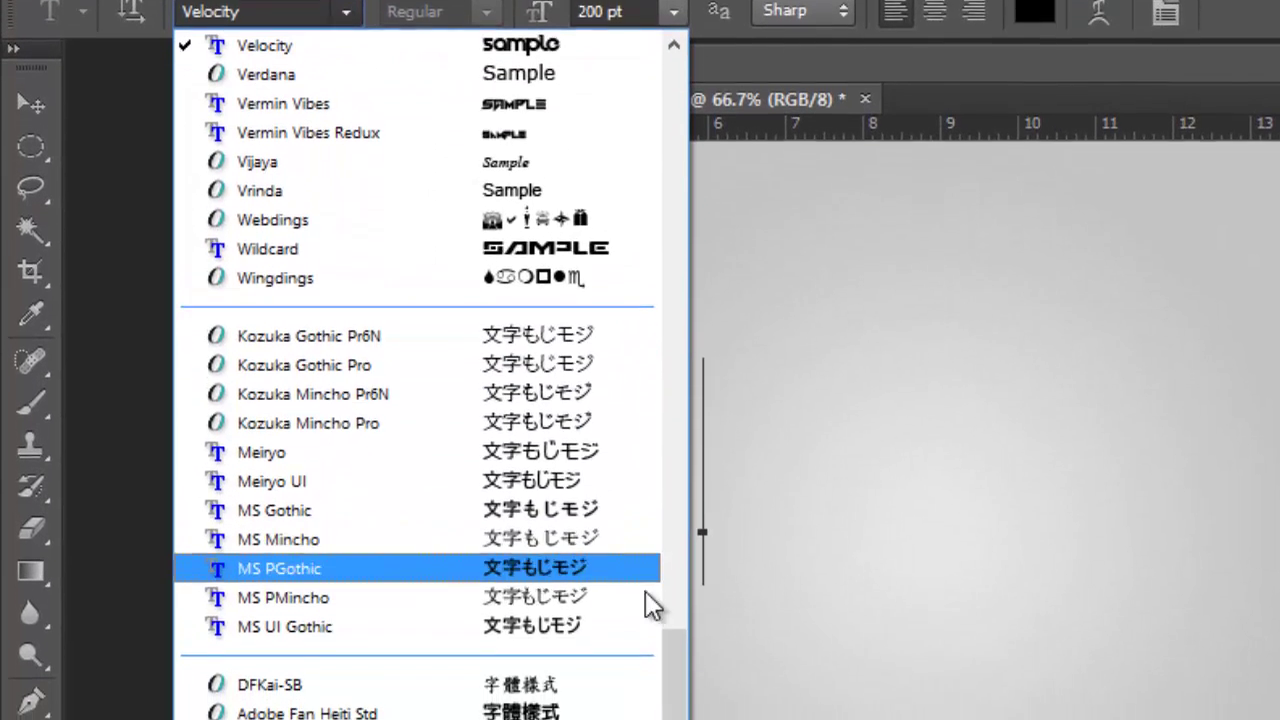
{"action": "left_click_drag", "start_coordinate": [684, 666], "coordinate": [671, 615]}
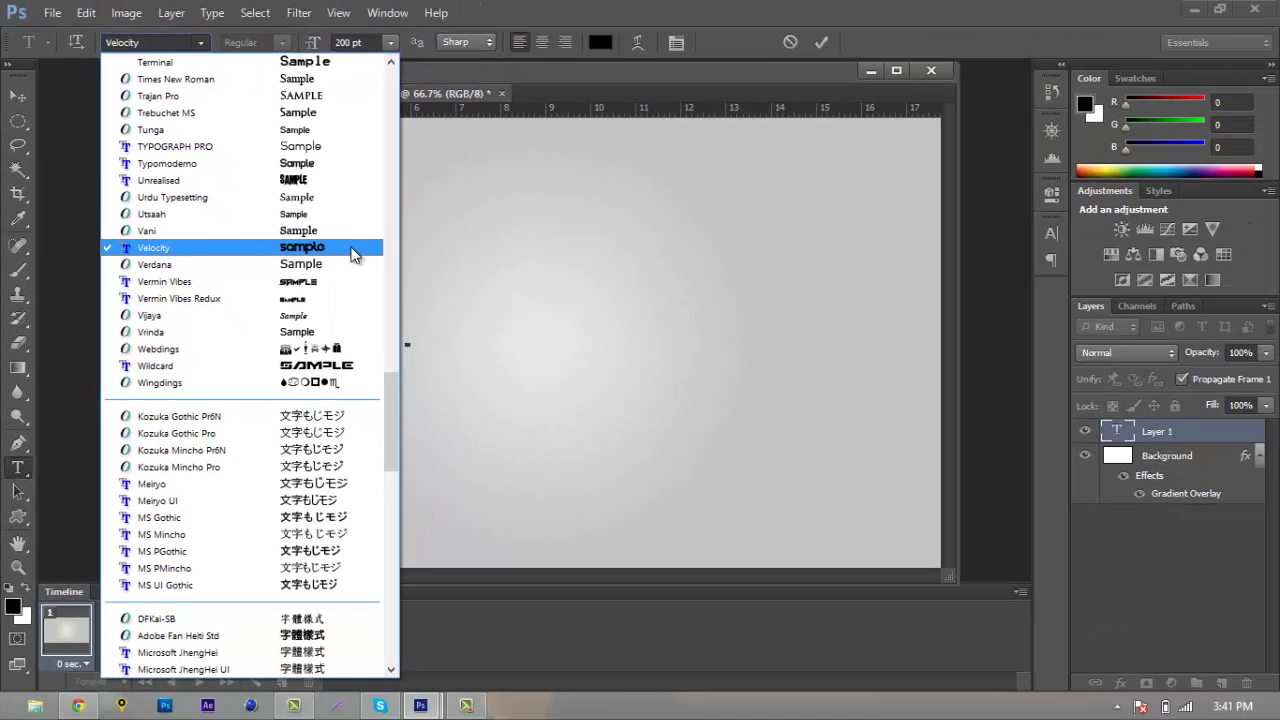
{"action": "left_click", "coordinate": [351, 249]}
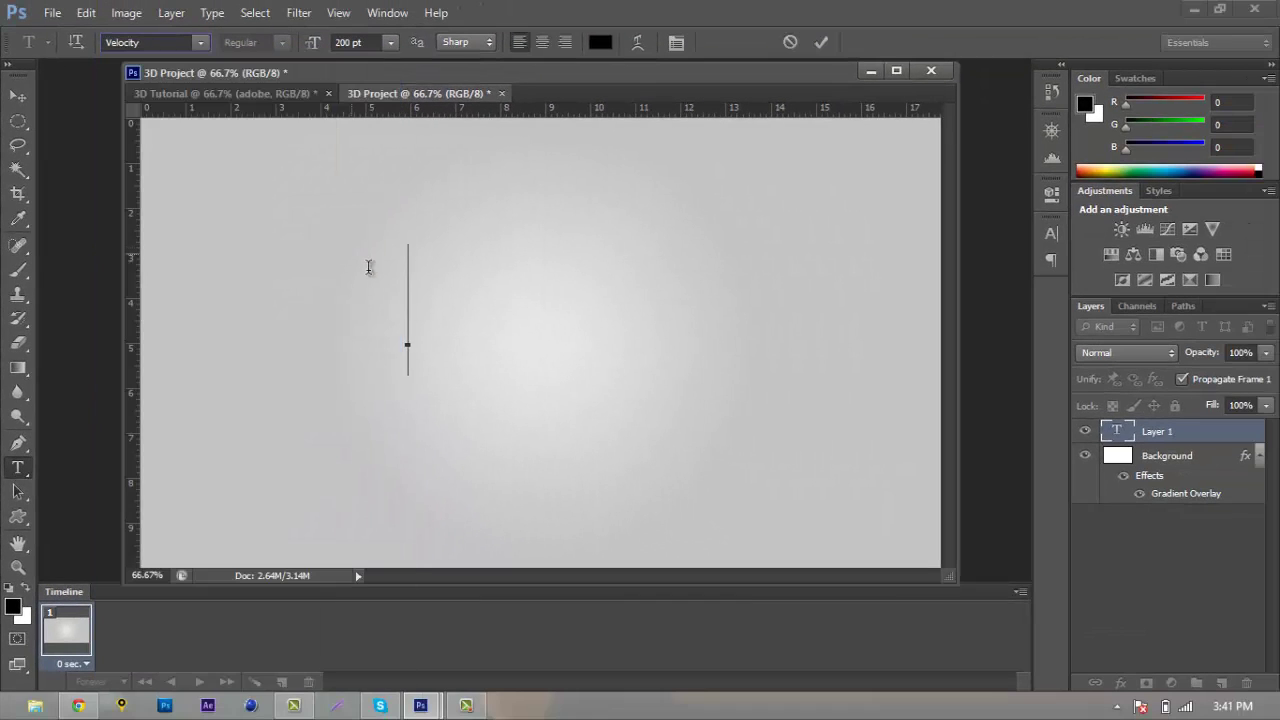
{"action": "type", "text": "a"}
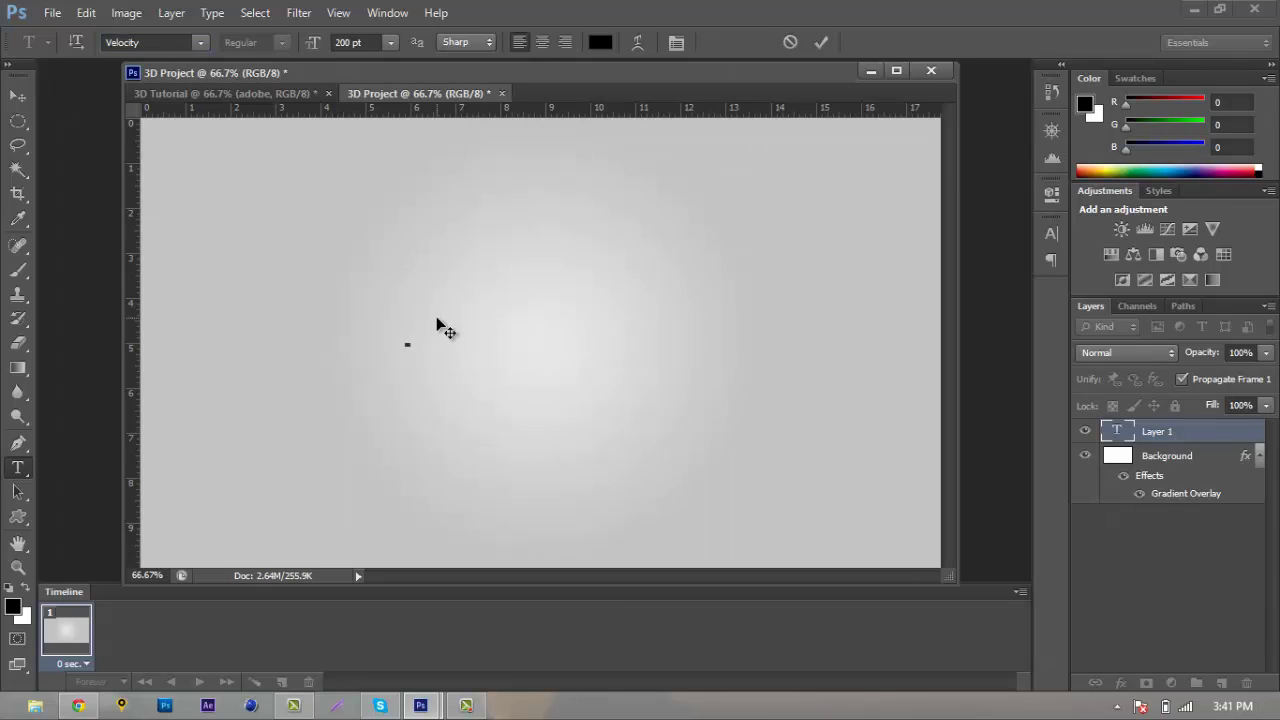
{"action": "type", "text": "dobe"}
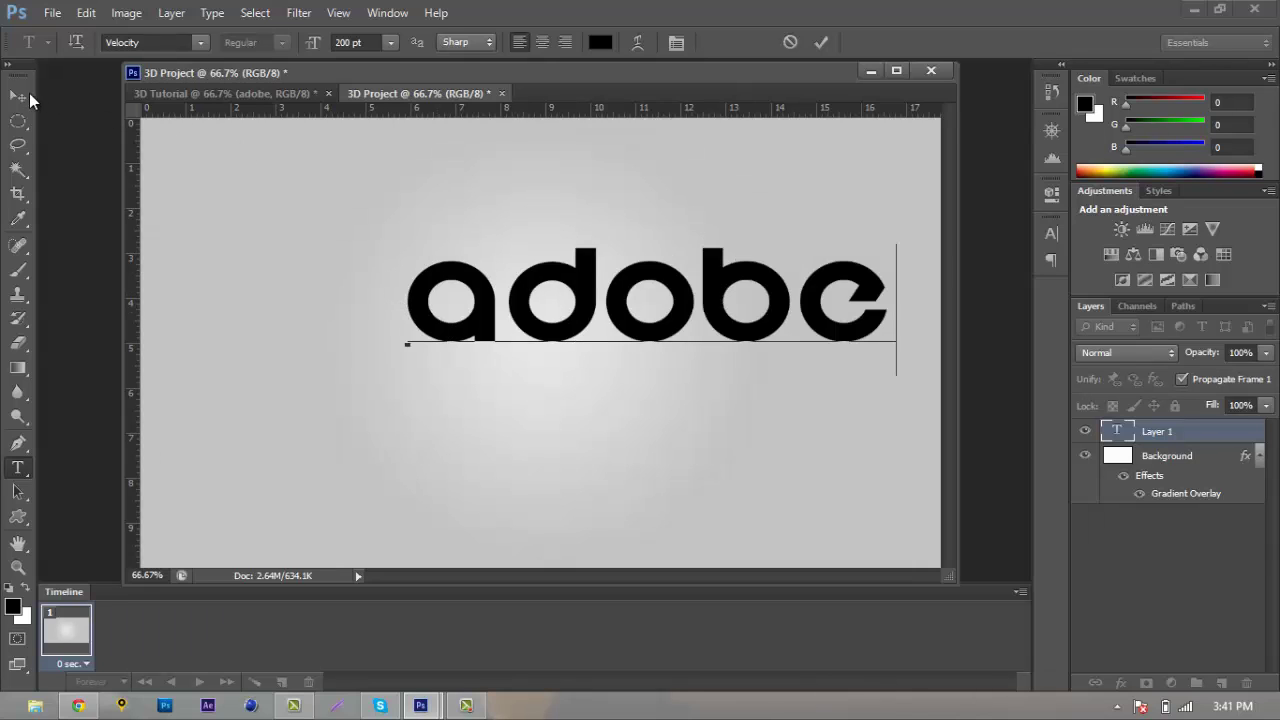
{"action": "left_click", "coordinate": [20, 95]}
{"action": "left_click_drag", "start_coordinate": [591, 323], "coordinate": [563, 362]}
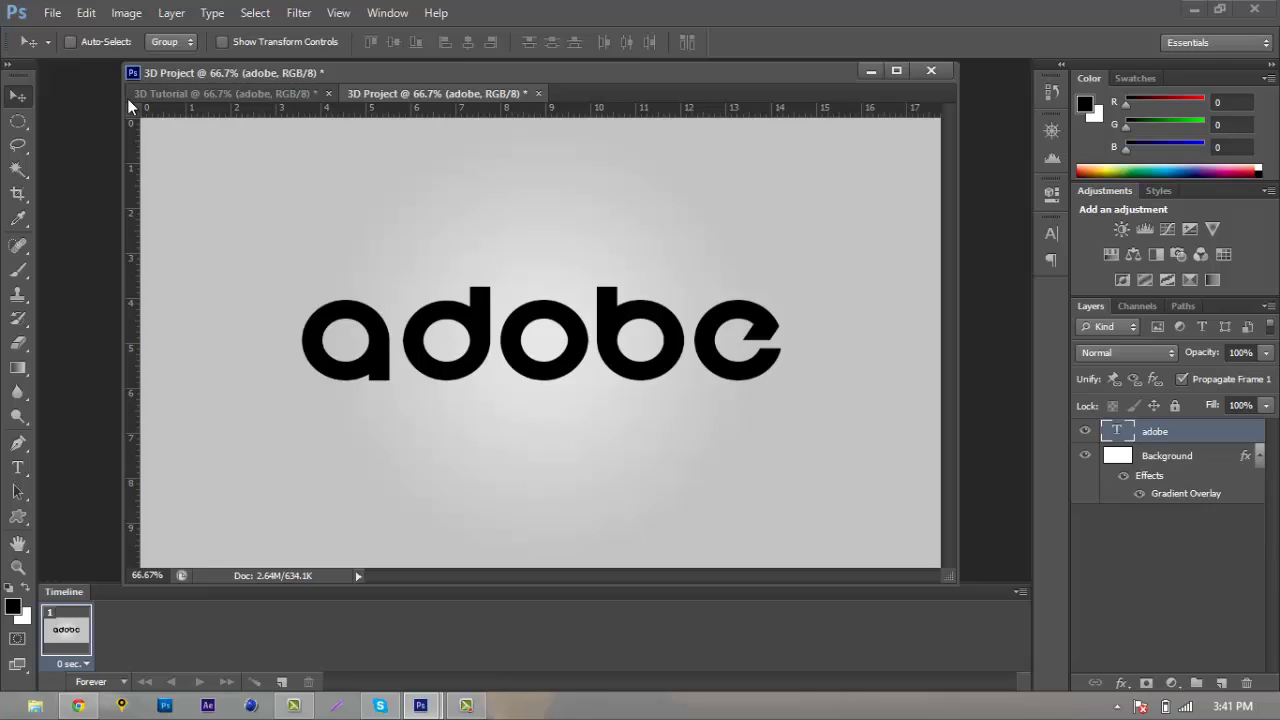
- Rename the adobe text layer as Test Layer Frontal and deselect it
{"action": "double_click", "coordinate": [1160, 432]}
{"action": "type", "text": "T"}
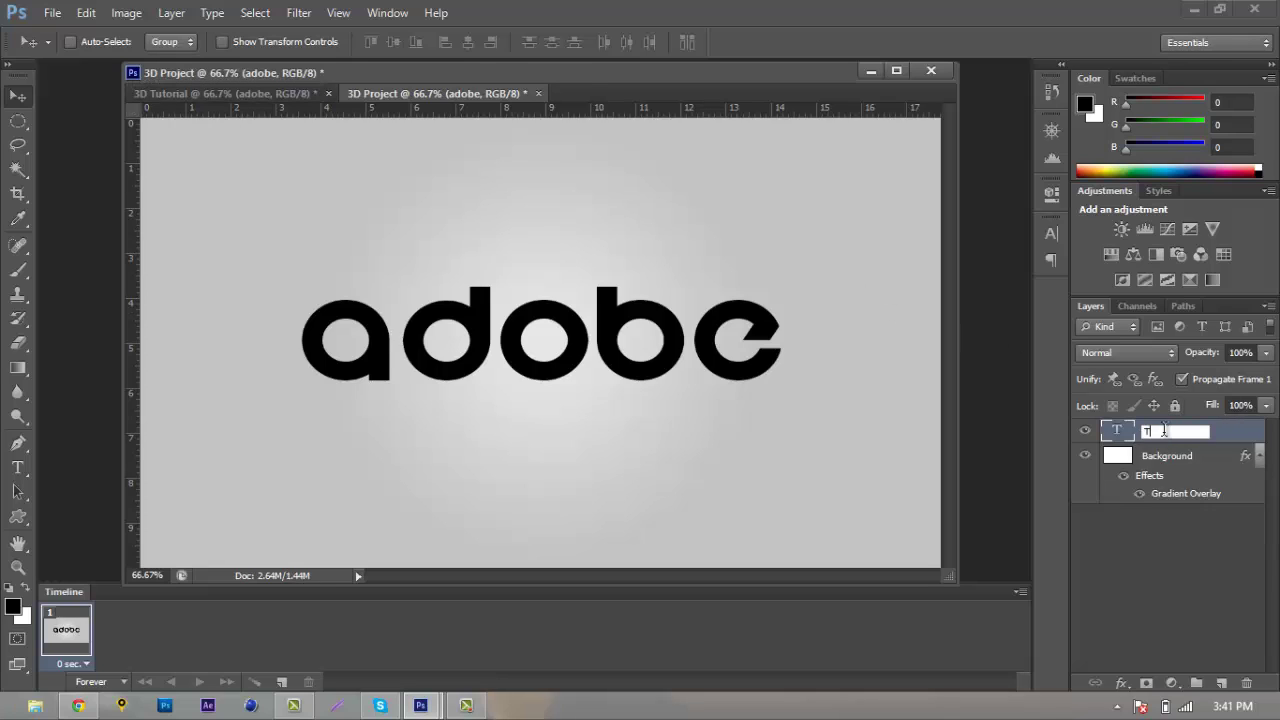
{"action": "type", "text": "est Layer Frontsal"}
{"action": "left_click", "coordinate": [1200, 567]}
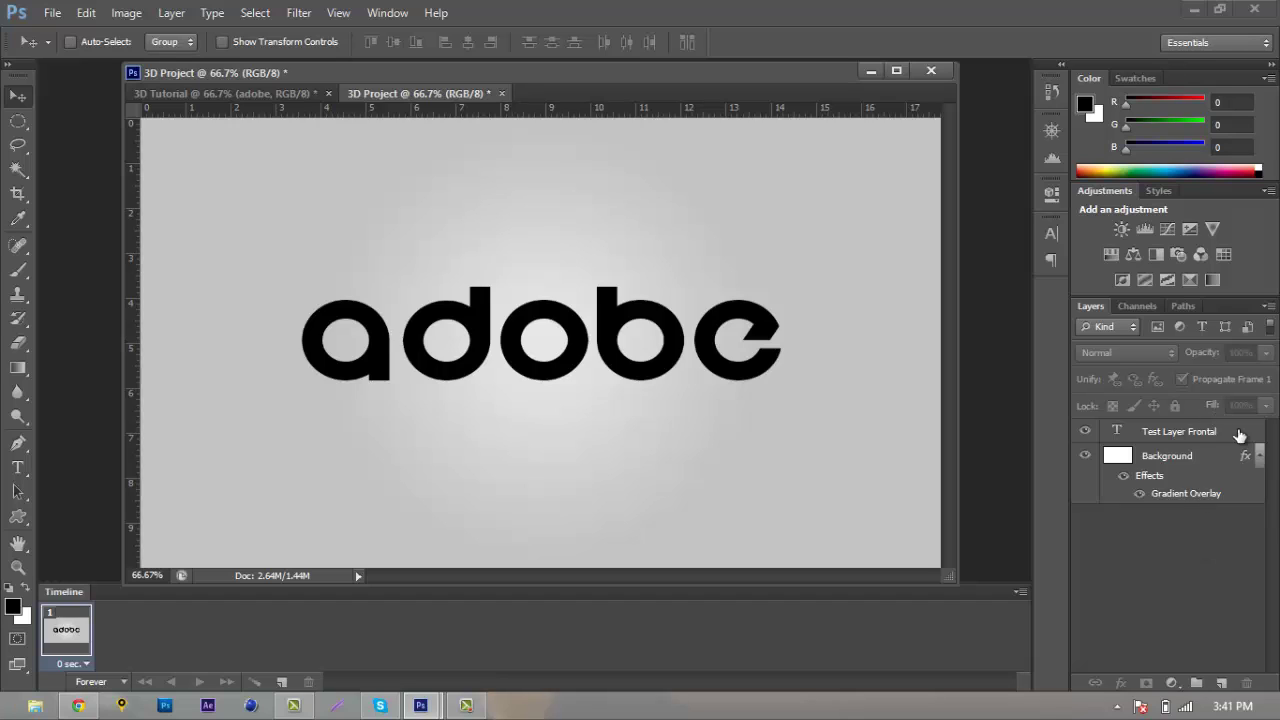
{"action": "left_click", "coordinate": [265, 97]}
{"action": "left_click", "coordinate": [478, 95]}
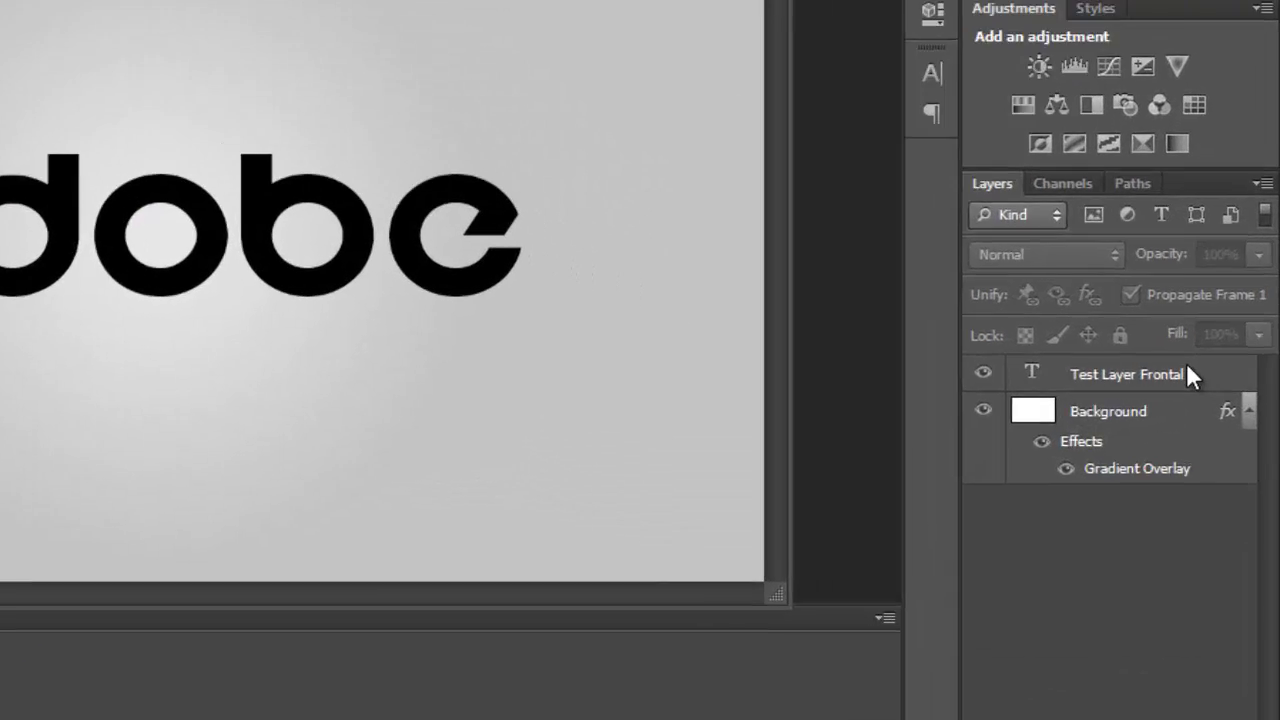
{"action": "right_click", "coordinate": [1210, 431]}
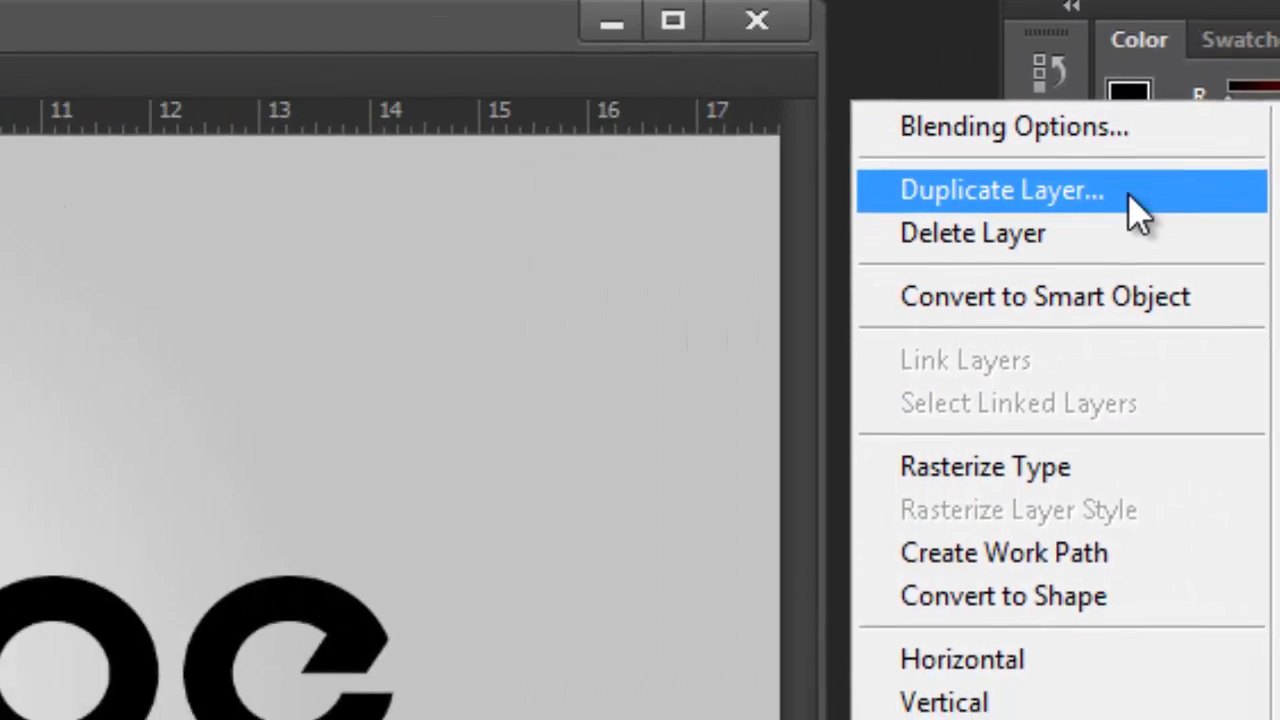
{"action": "left_click", "coordinate": [808, 86]}
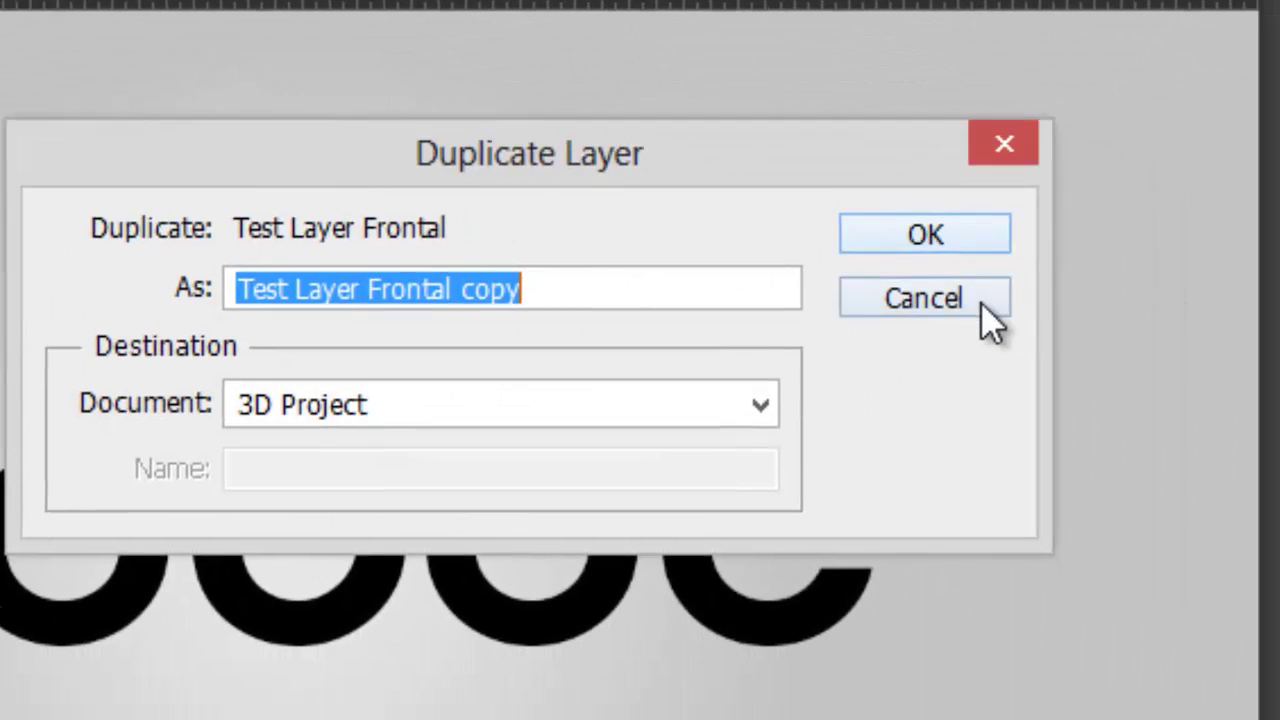
{"action": "left_click", "coordinate": [1110, 360]}
- Rasterize the Test Layer Frontal type and apply a Perspective transform that enlarges the start of the word to about 174% height
{"action": "right_click", "coordinate": [1186, 386]}
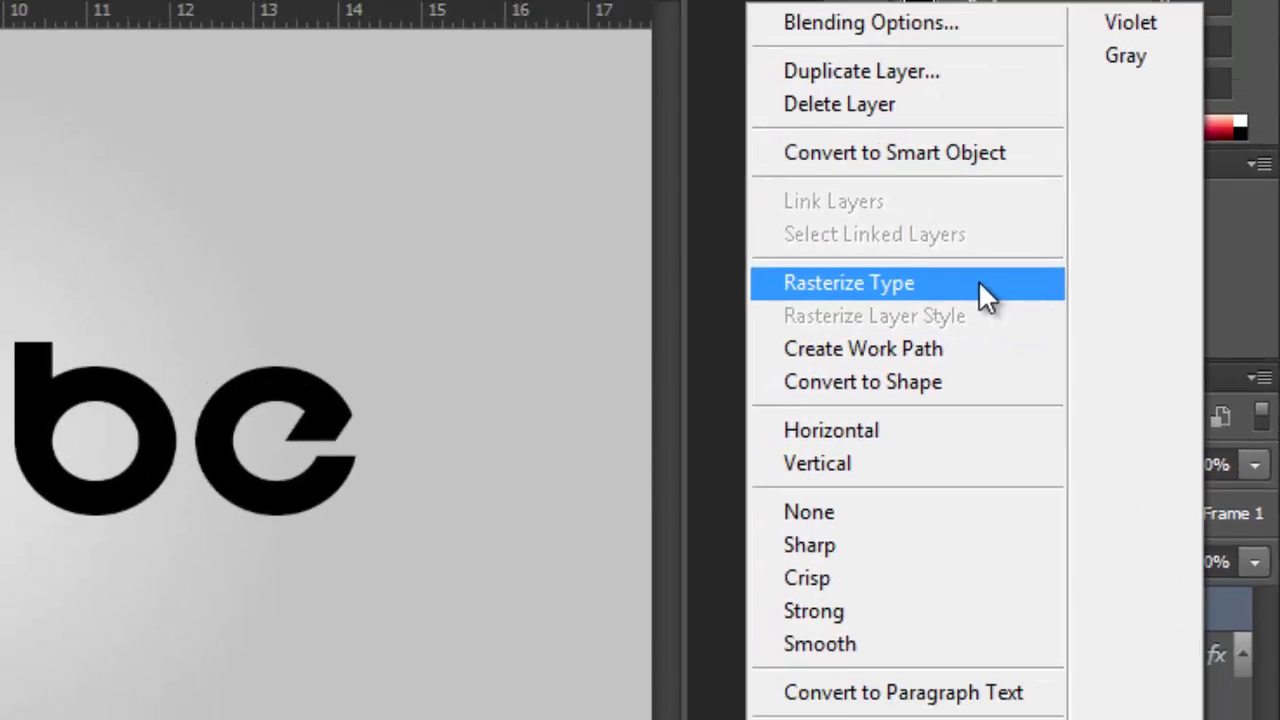
{"action": "left_click", "coordinate": [886, 301]}
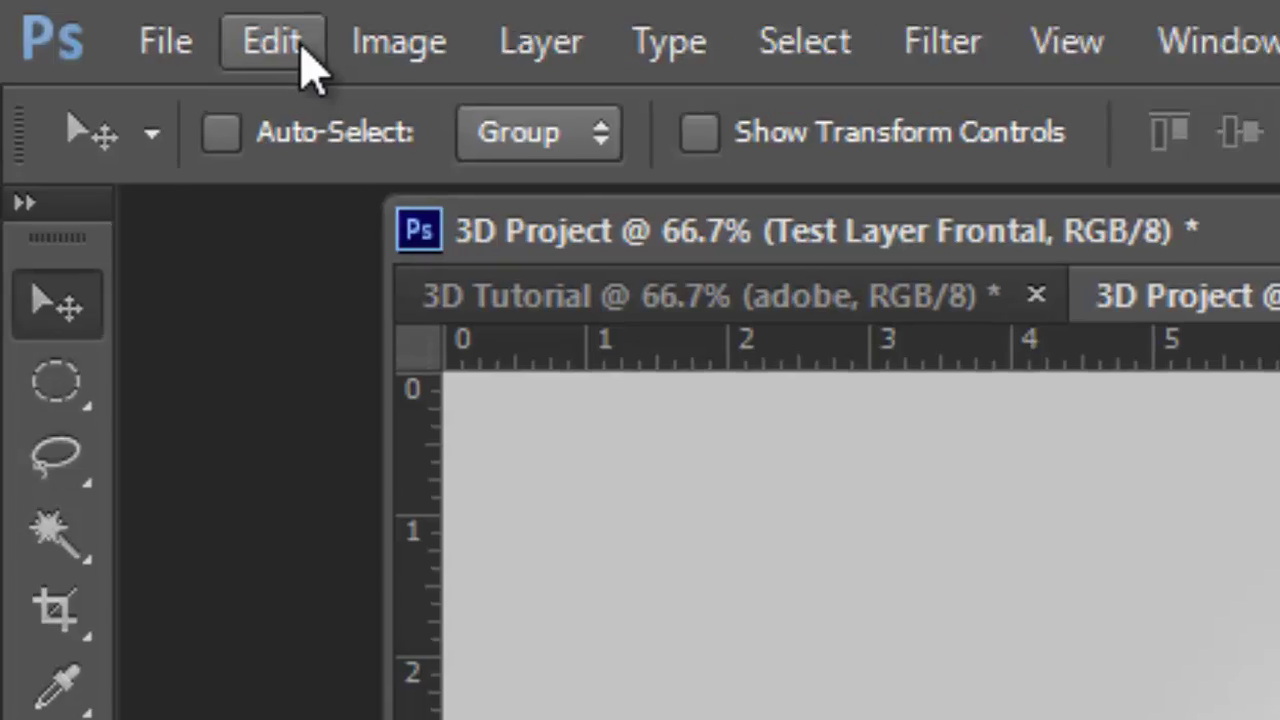
{"action": "left_click", "coordinate": [168, 25]}
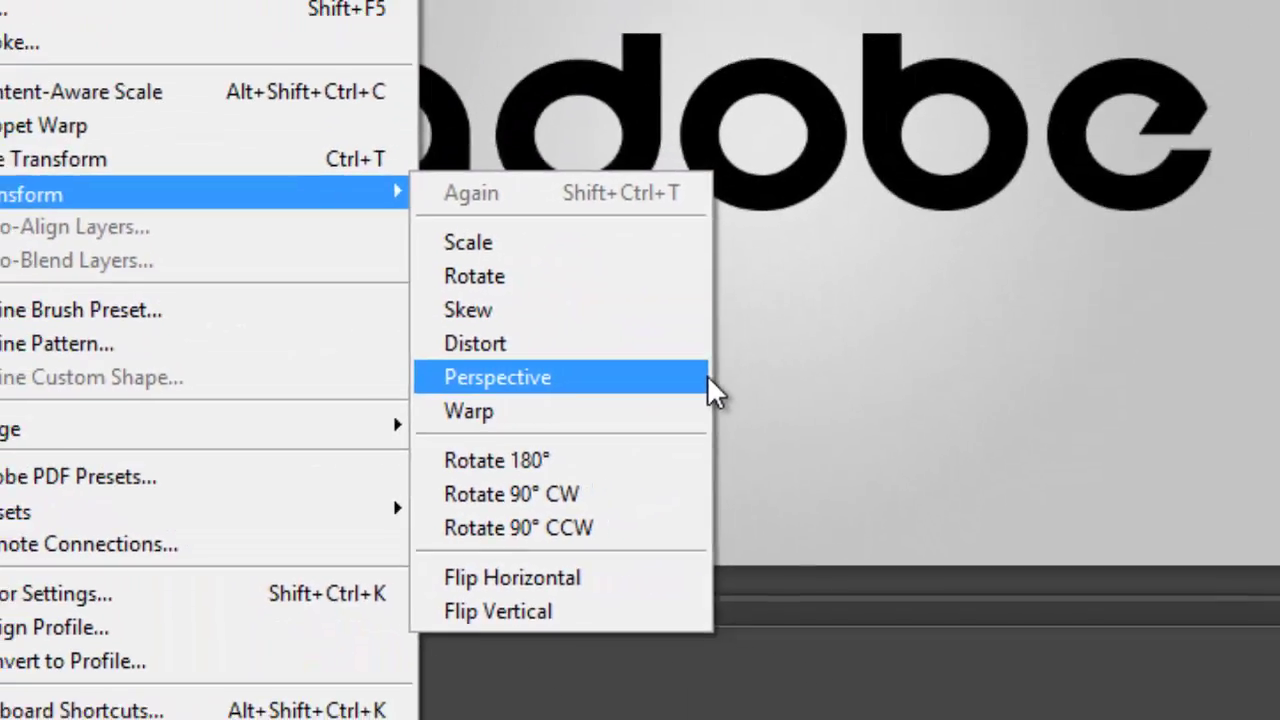
{"action": "left_click", "coordinate": [708, 378]}
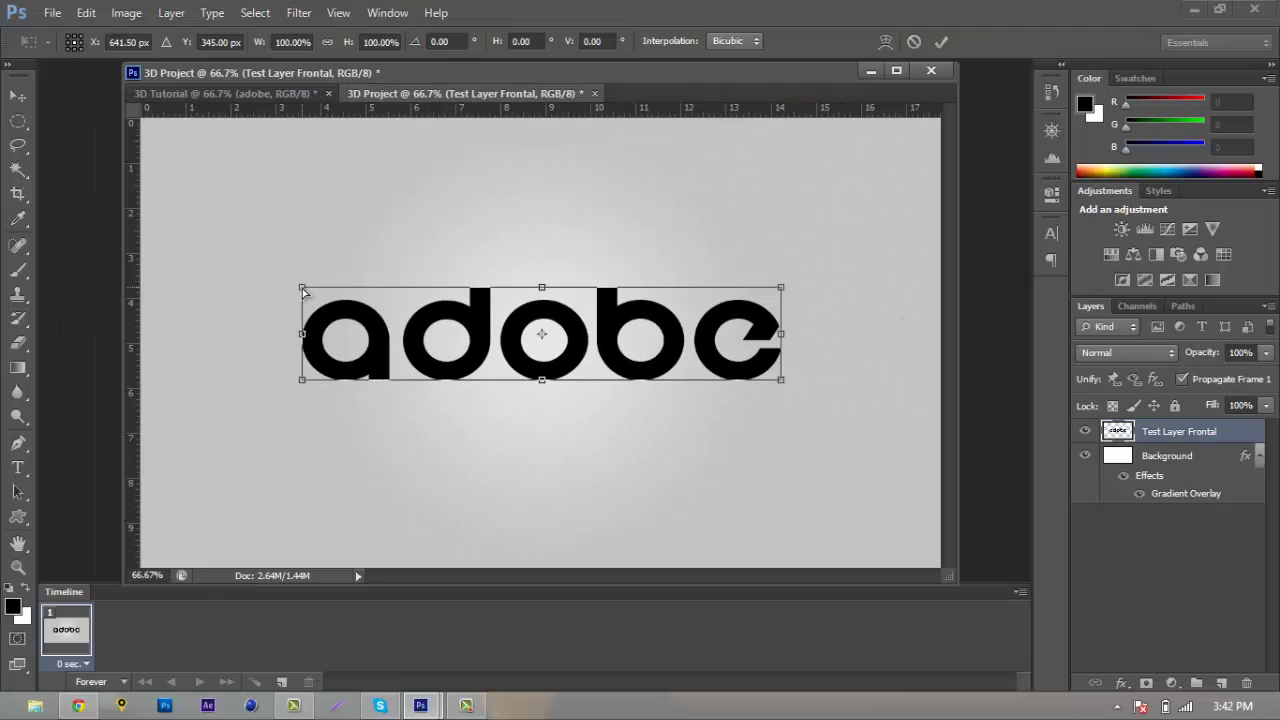
{"action": "left_click_drag", "start_coordinate": [500, 193], "coordinate": [465, 141]}
{"action": "left_click_drag", "start_coordinate": [289, 267], "coordinate": [286, 252]}
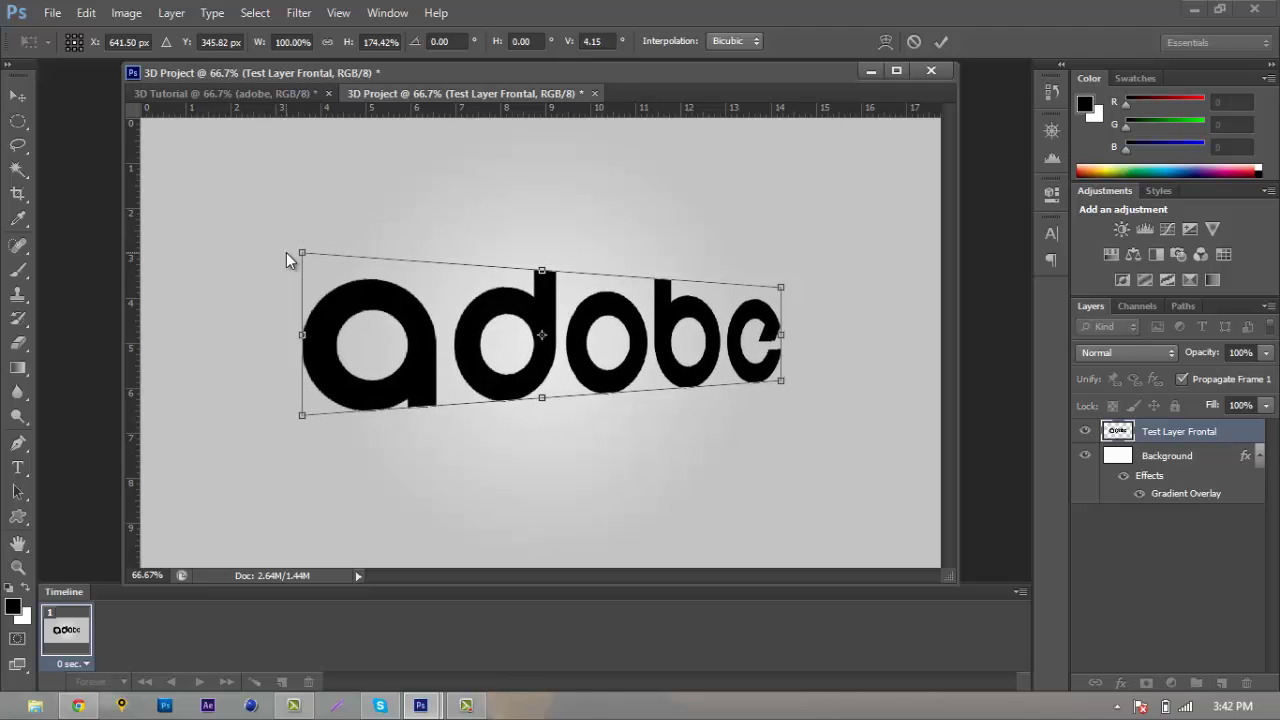
{"action": "key", "text": "Return"}
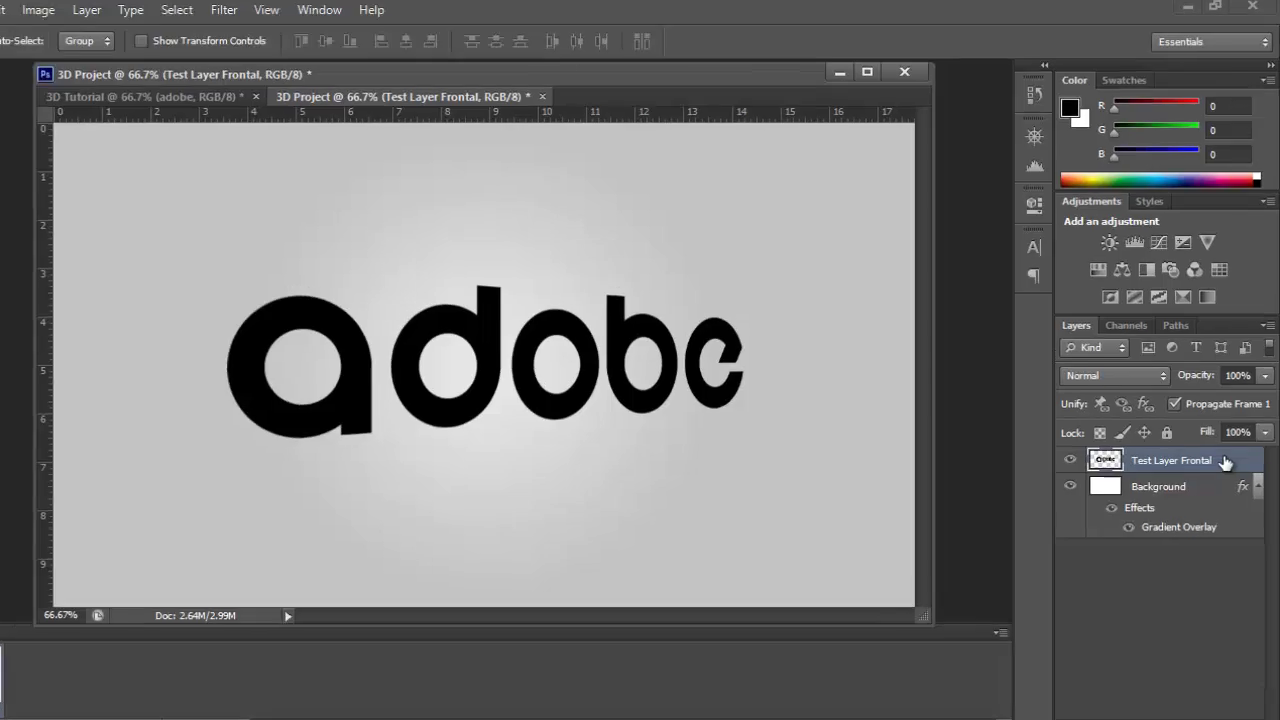
- Duplicate Test Layer Frontal as Test Layer Back and place the duplicate directly beneath it in the layer order
{"action": "right_click", "coordinate": [1220, 431]}
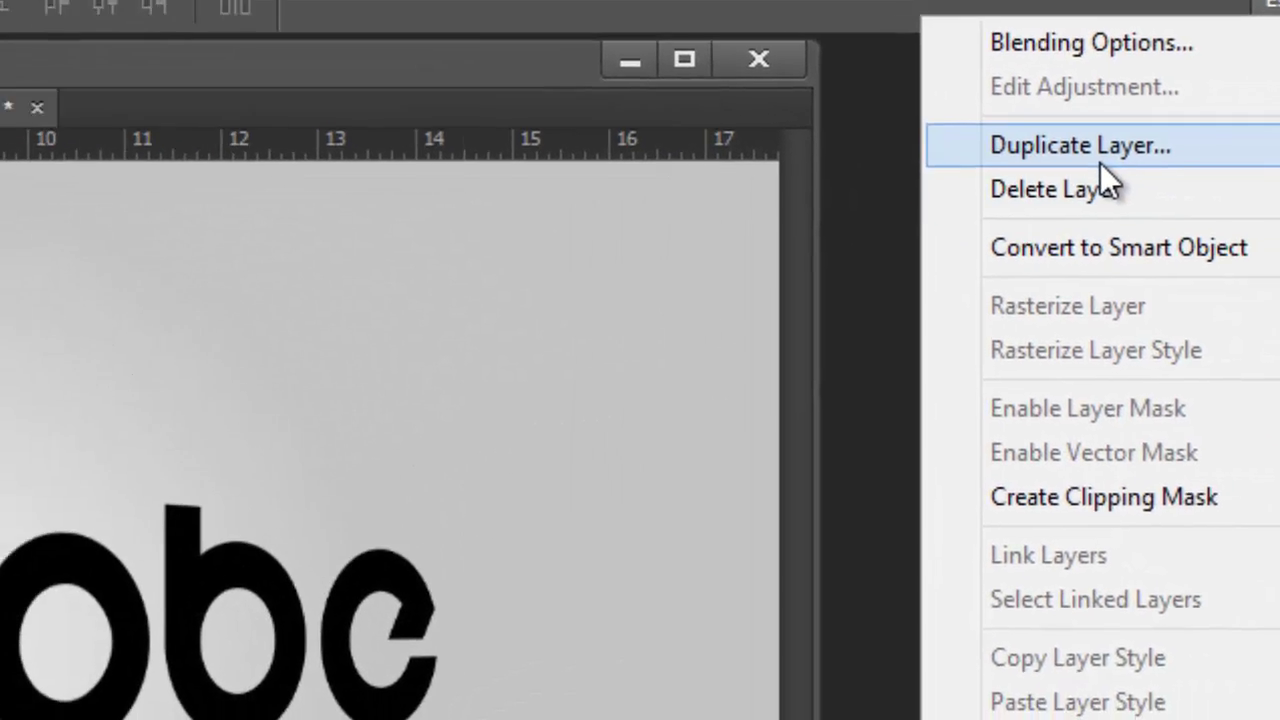
{"action": "left_click", "coordinate": [870, 176]}
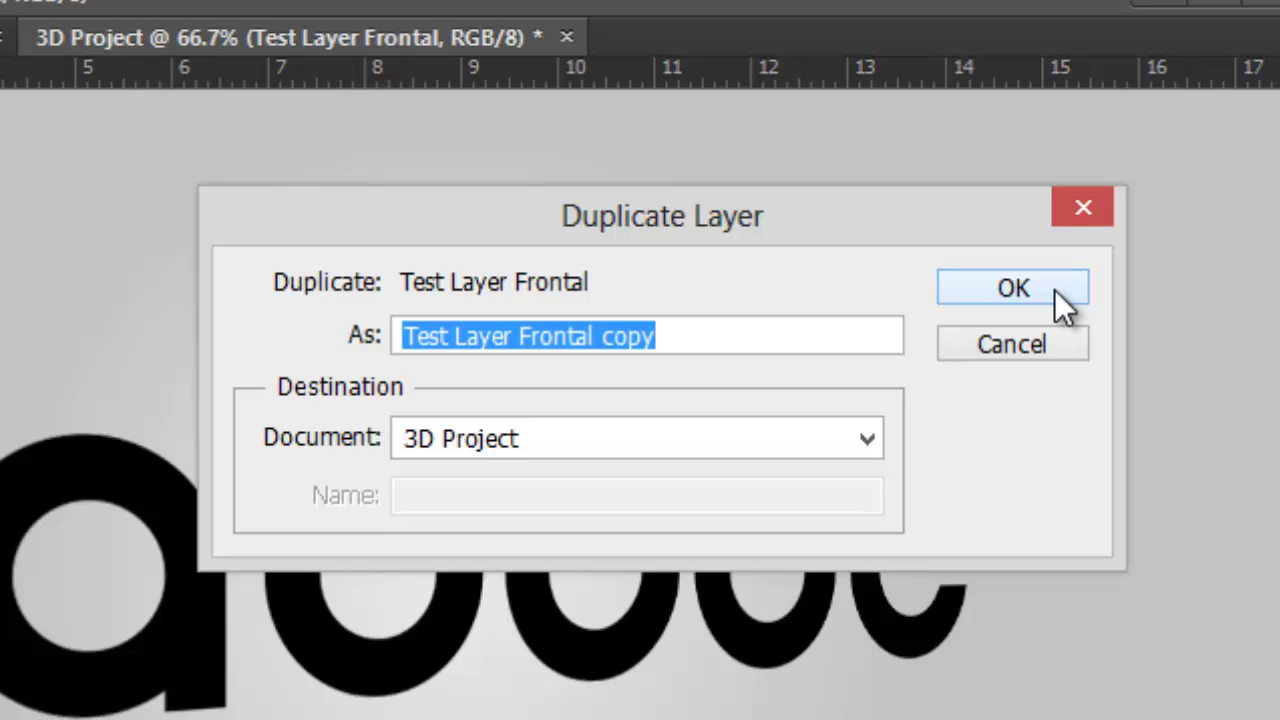
{"action": "left_click", "coordinate": [658, 334]}
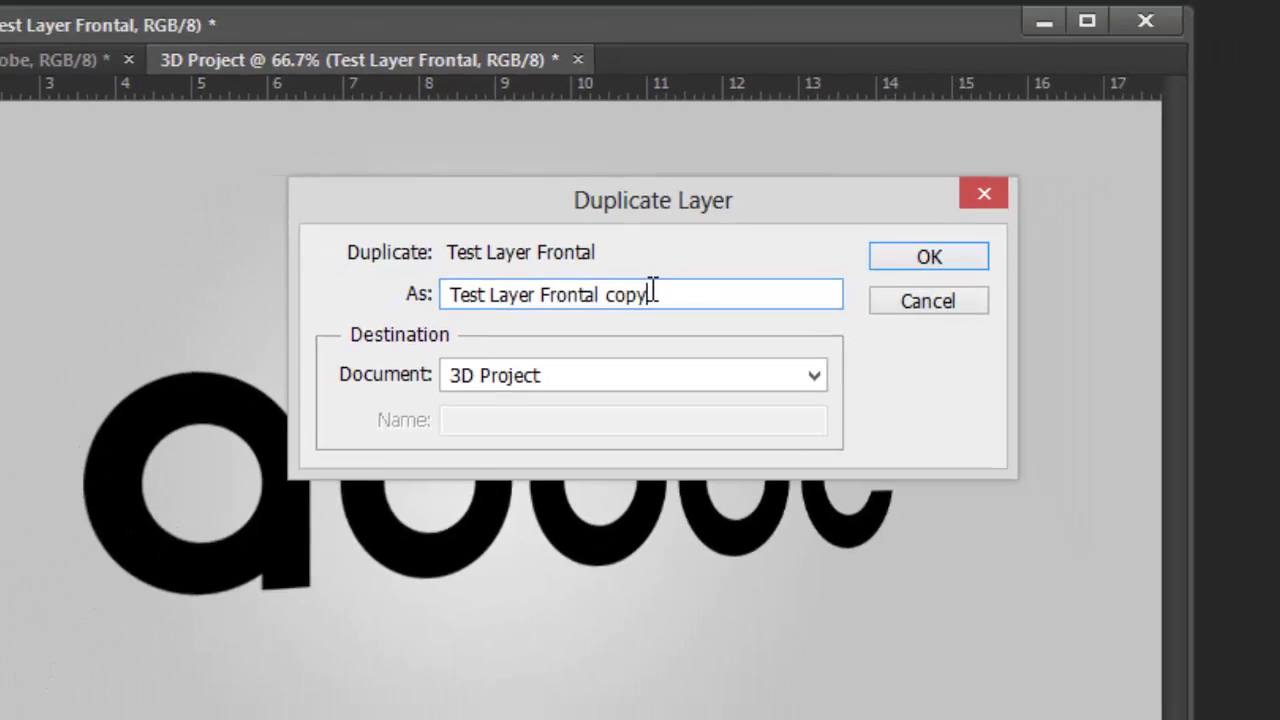
{"action": "key", "text": "BackSpace"}
{"action": "key", "text": "BackSpace"}
{"action": "key", "text": "BackSpace"}
{"action": "key", "text": "BackSpace"}
{"action": "key", "text": "BackSpace"}
{"action": "key", "text": "BackSpace"}
{"action": "key", "text": "BackSpace"}
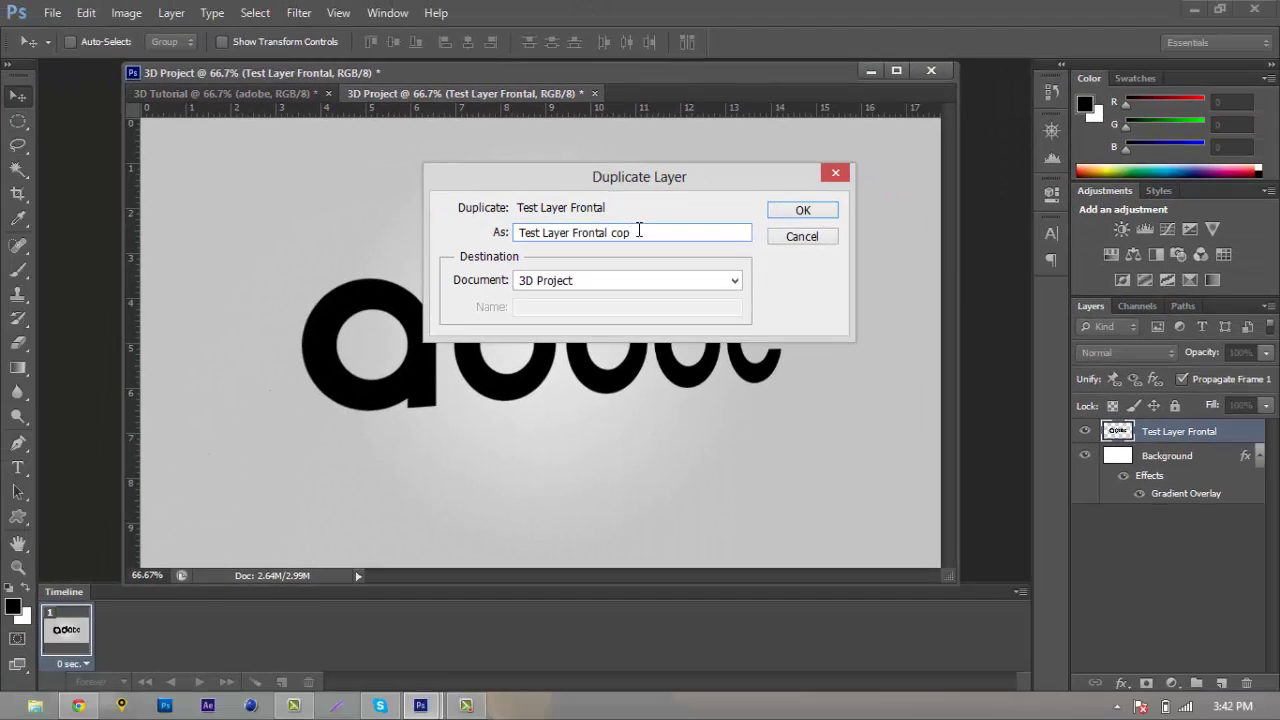
{"action": "key", "text": "BackSpace"}
{"action": "key", "text": "BackSpace"}
{"action": "key", "text": "BackSpace"}
{"action": "key", "text": "BackSpace"}
{"action": "key", "text": "BackSpace"}
{"action": "type", "text": "Back"}
{"action": "left_click", "coordinate": [801, 211]}
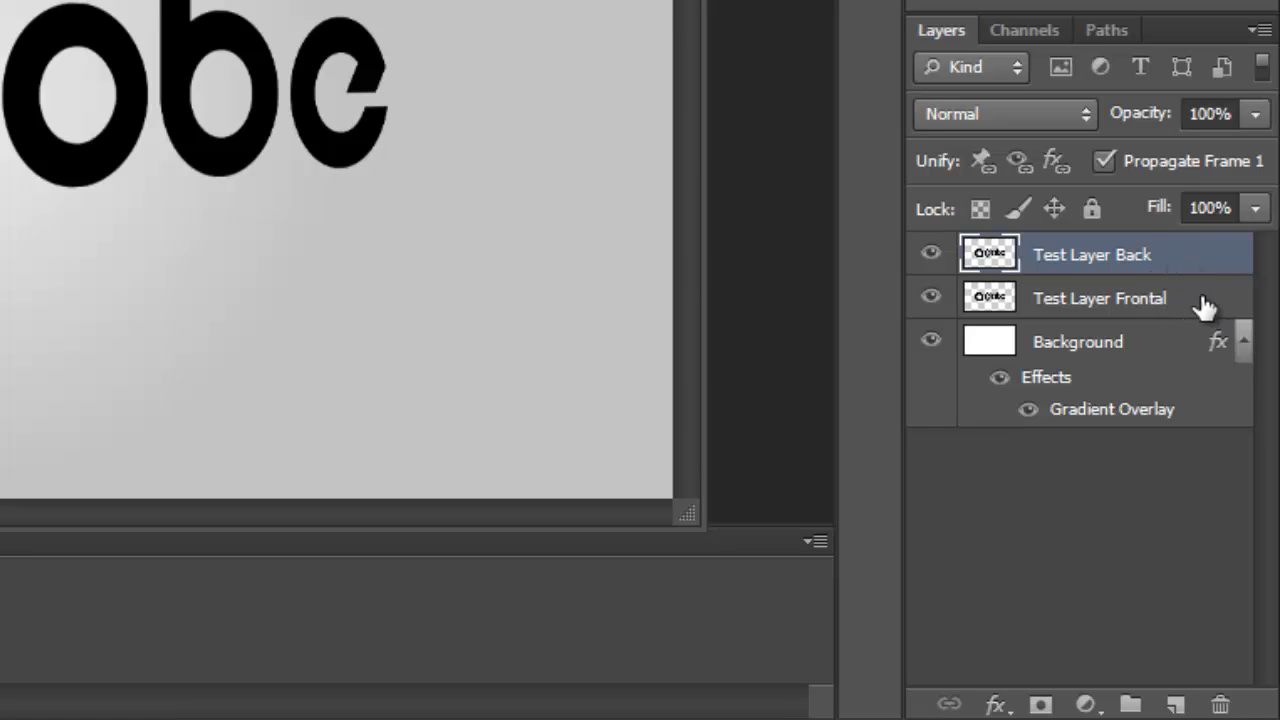
{"action": "left_click_drag", "start_coordinate": [1157, 258], "coordinate": [1176, 318]}
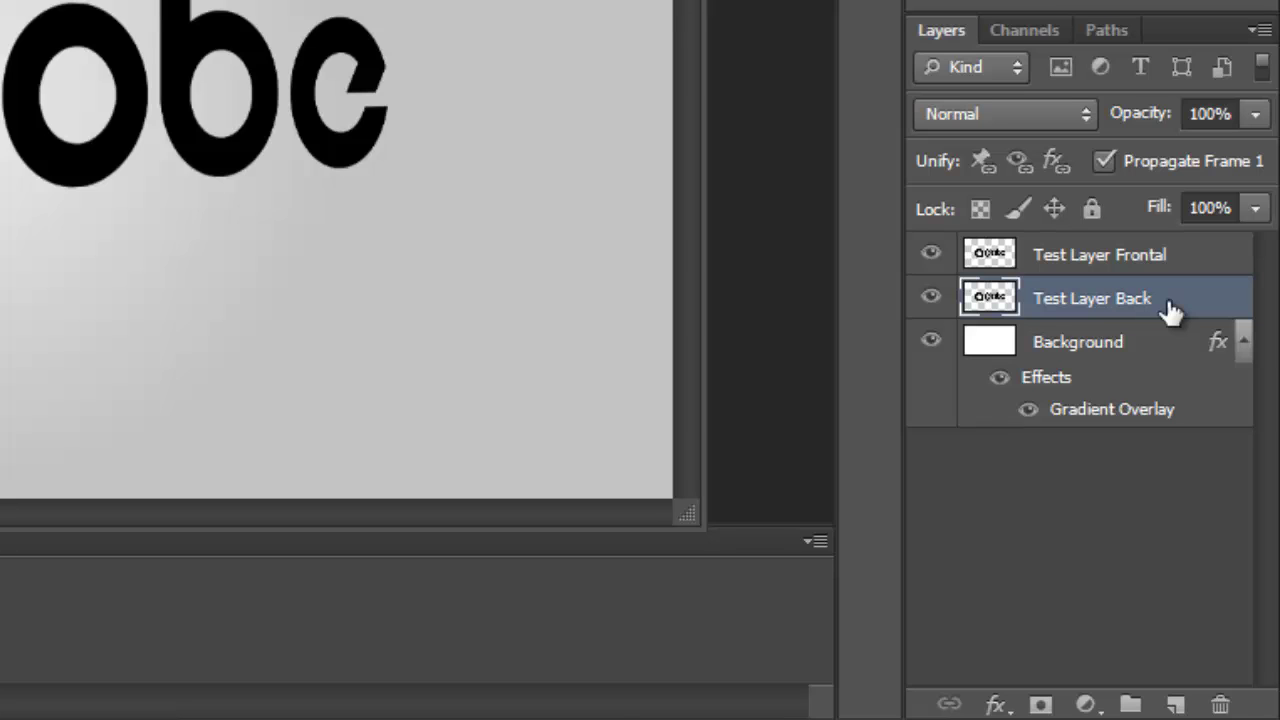
- Create 15 successive copies of Test Layer Back, each nudged slightly further left, to build the depth of the letters
{"action": "key", "text": "ctrl+j"}
{"action": "key", "text": "ctrl+j"}
{"action": "key", "text": "ctrl+j"}
{"action": "key", "text": "ctrl+j"}
{"action": "key", "text": "ctrl+j"}
{"action": "key", "text": "ctrl+j"}
{"action": "key", "text": "ctrl+j"}
{"action": "key", "text": "ctrl+j"}
{"action": "key", "text": "ctrl+j"}
{"action": "key", "text": "ctrl+j"}
{"action": "key", "text": "ctrl+j"}
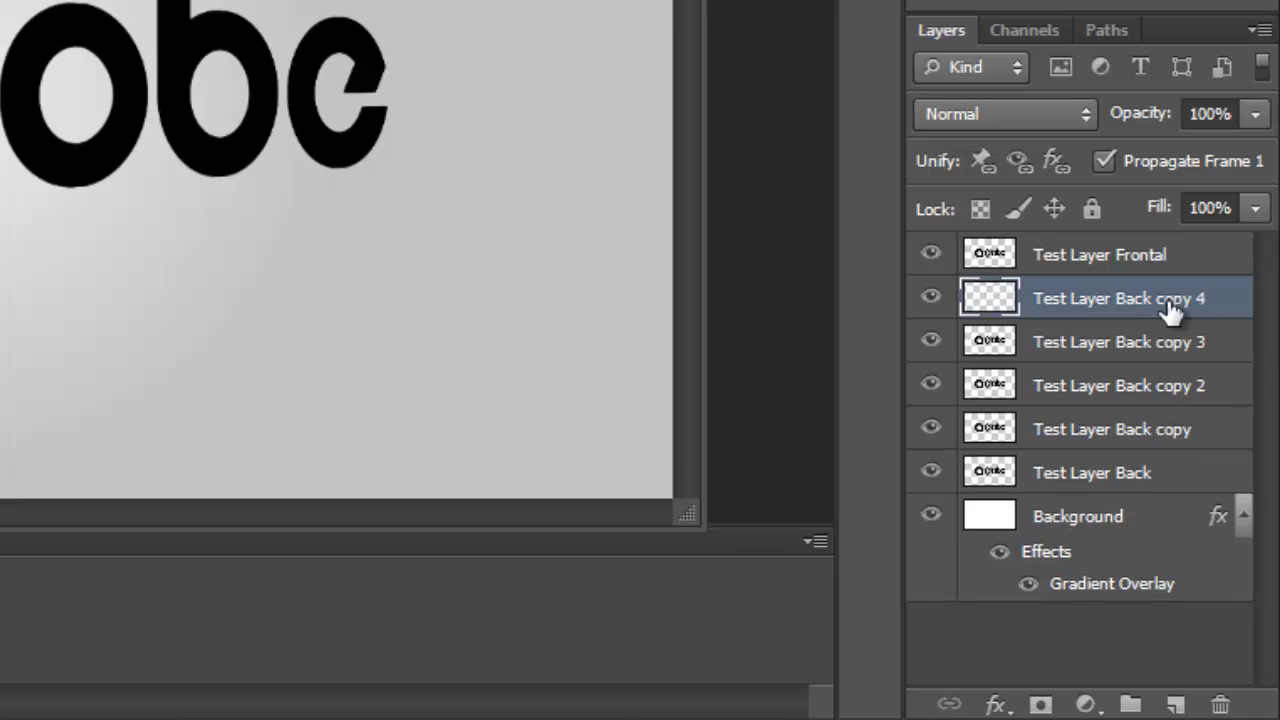
{"action": "key", "text": "ctrl+j"}
{"action": "key", "text": "ctrl+j"}
{"action": "key", "text": "ctrl+j"}
{"action": "key", "text": "ctrl+j"}
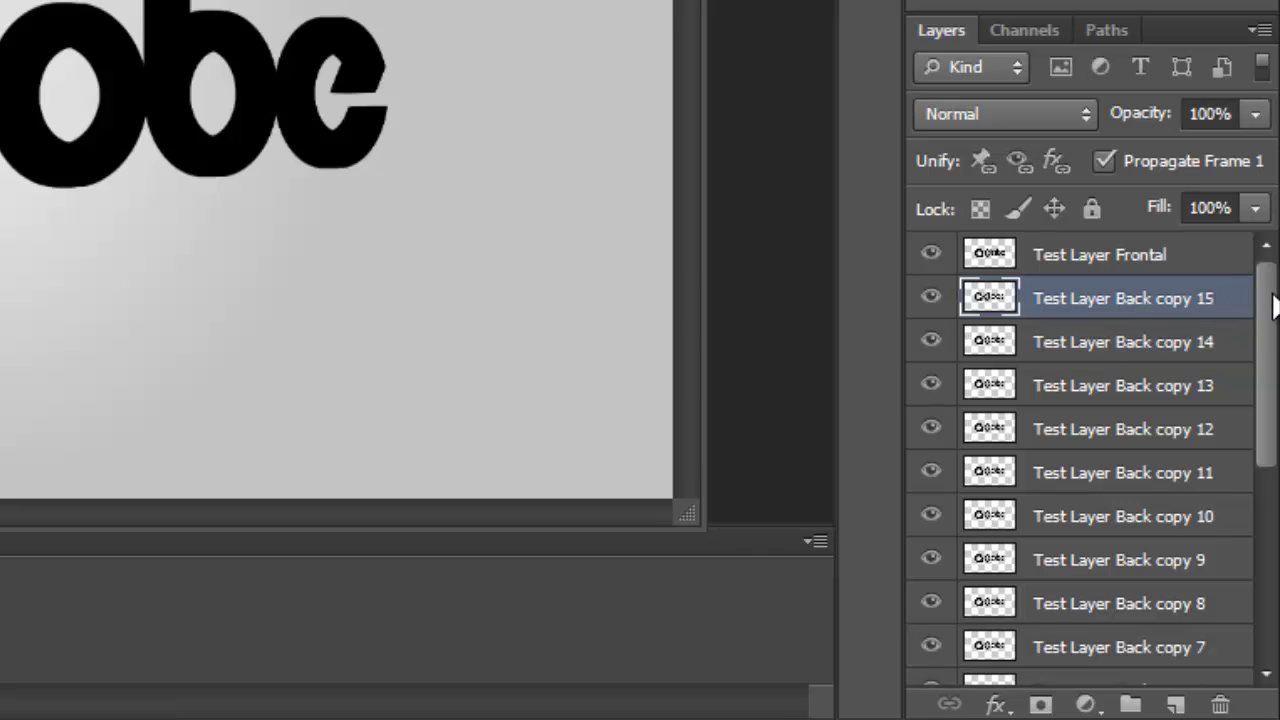
- Merge Test Layer Back and all its copies into one layer and rename it as Back Layer
{"action": "scroll", "coordinate": [1274, 363], "scroll_direction": "down", "scroll_amount": 5}
{"action": "scroll", "coordinate": [1270, 500], "scroll_direction": "down", "scroll_amount": 1}
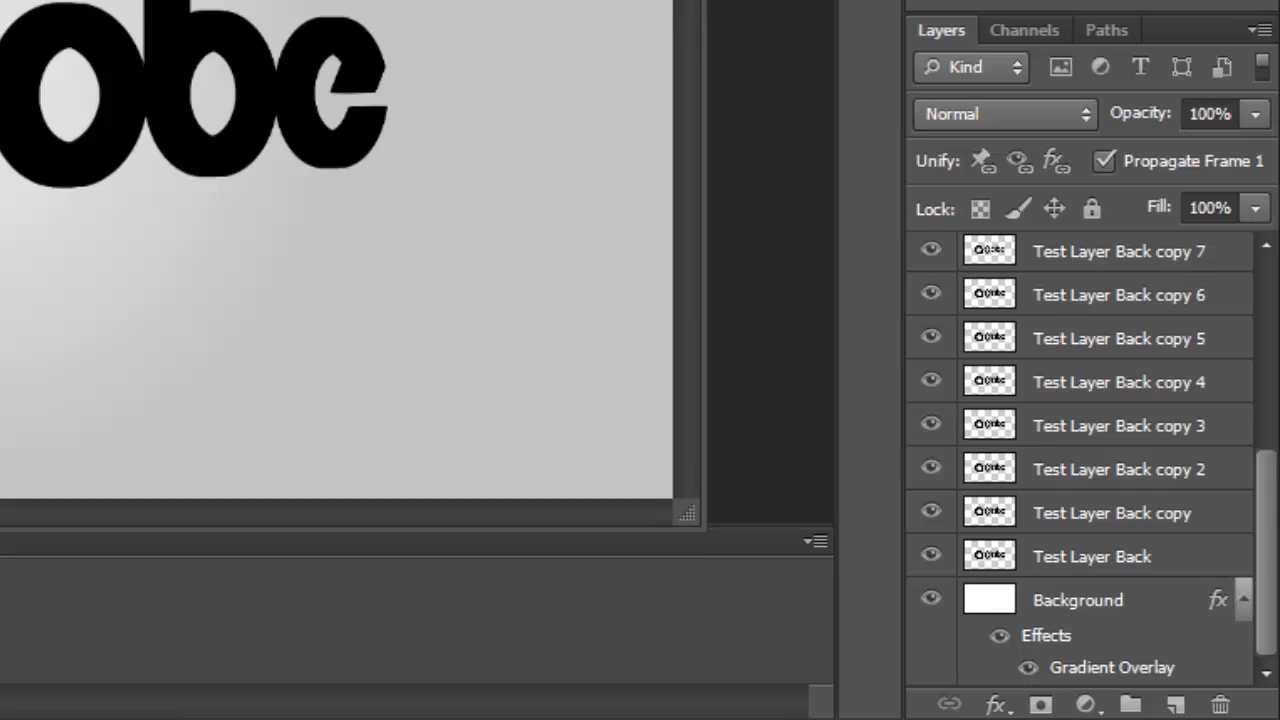
{"action": "left_click", "coordinate": [1192, 562], "text": "shift"}
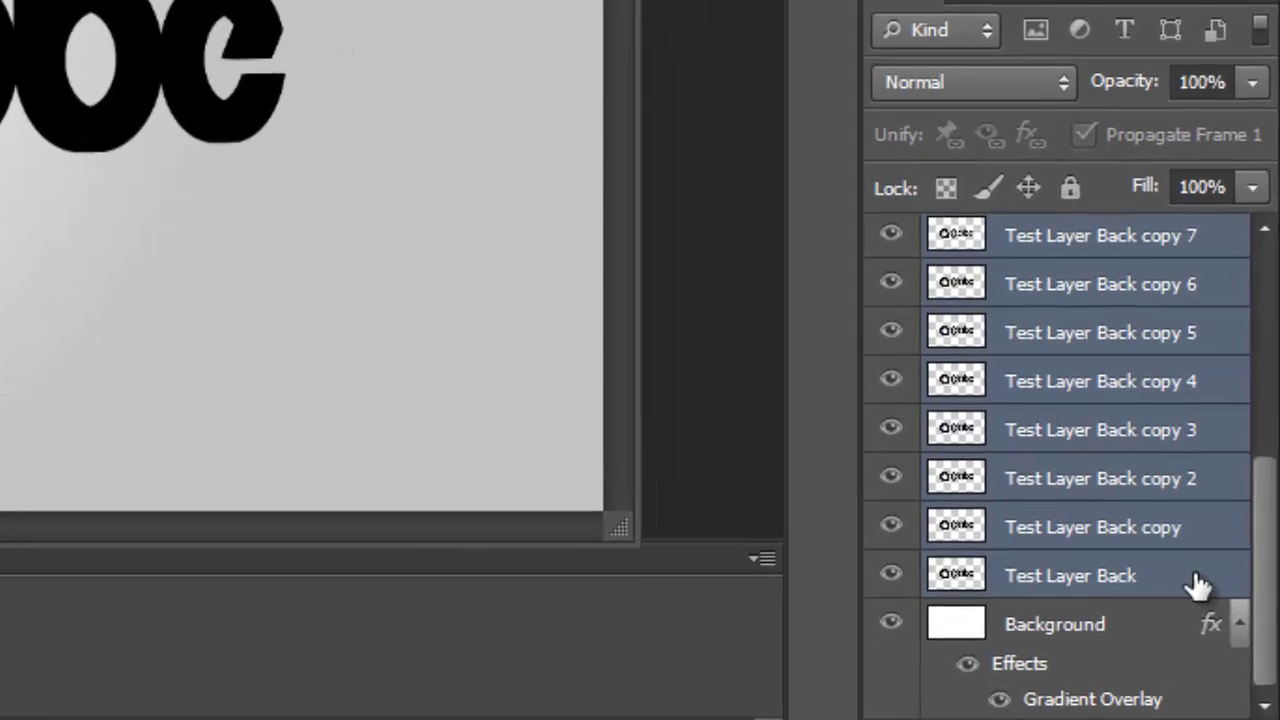
{"action": "right_click", "coordinate": [1205, 562]}
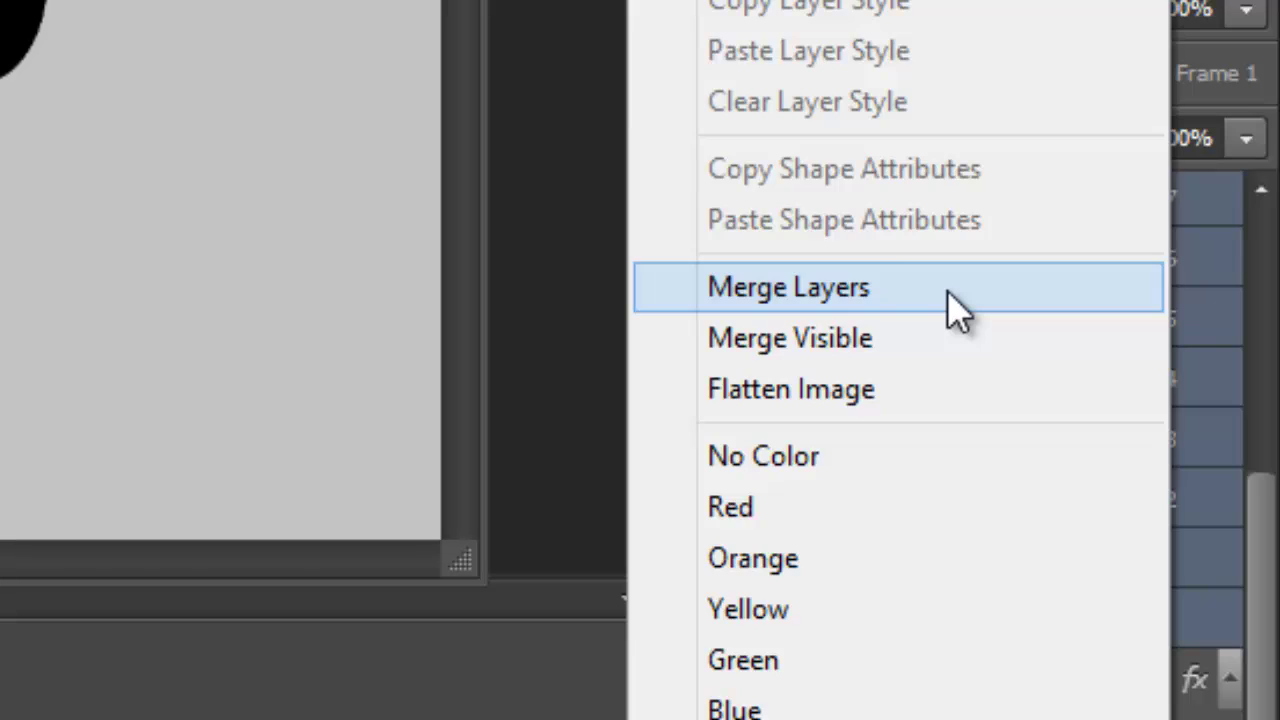
{"action": "left_click", "coordinate": [947, 290]}
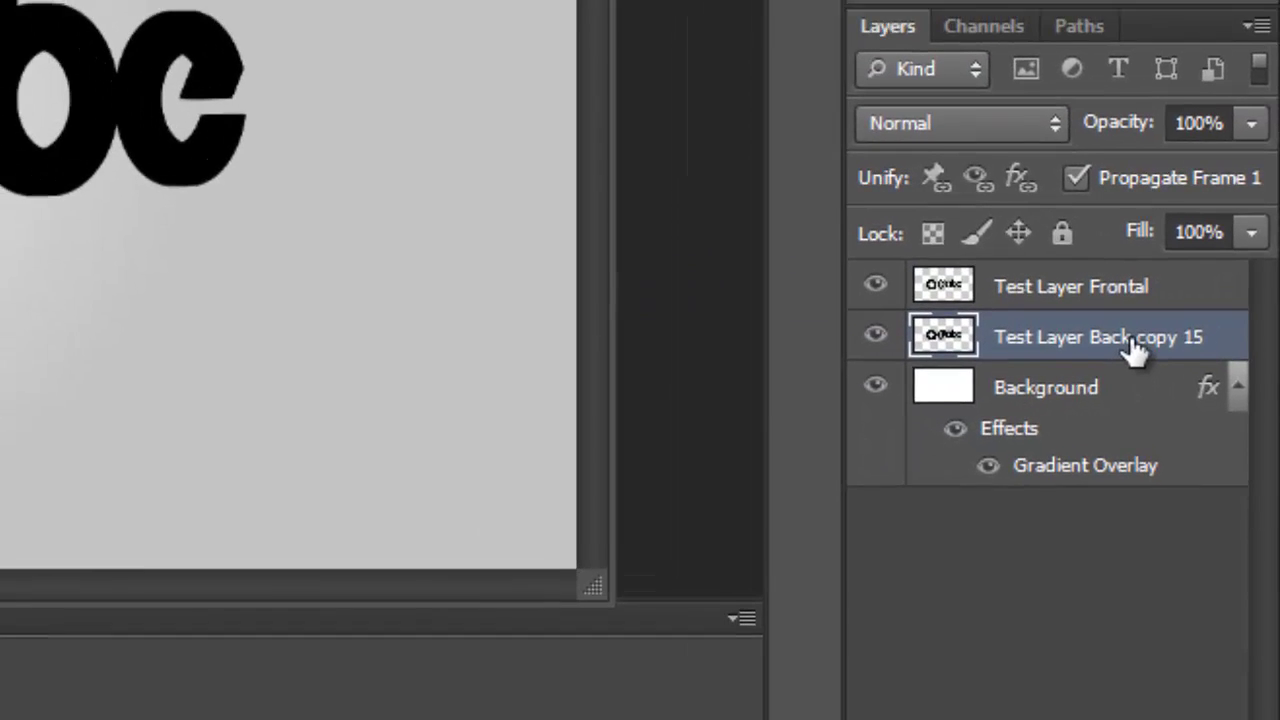
{"action": "double_click", "coordinate": [1133, 342]}
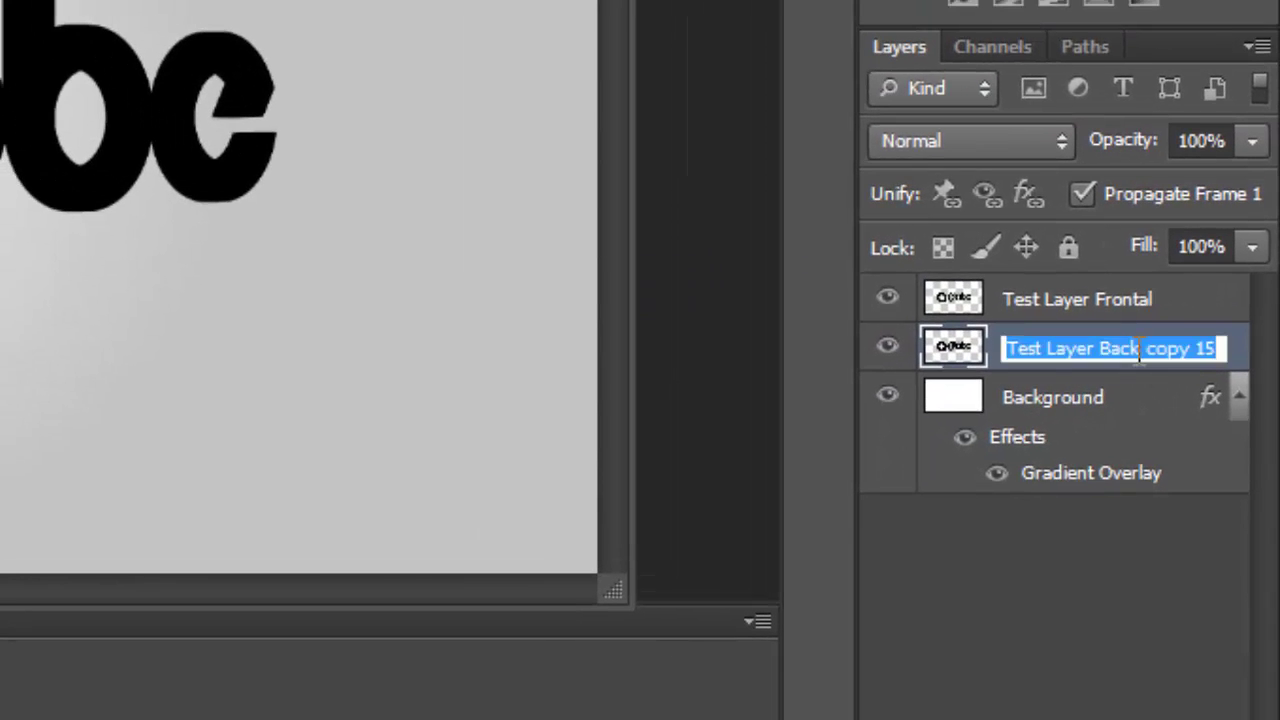
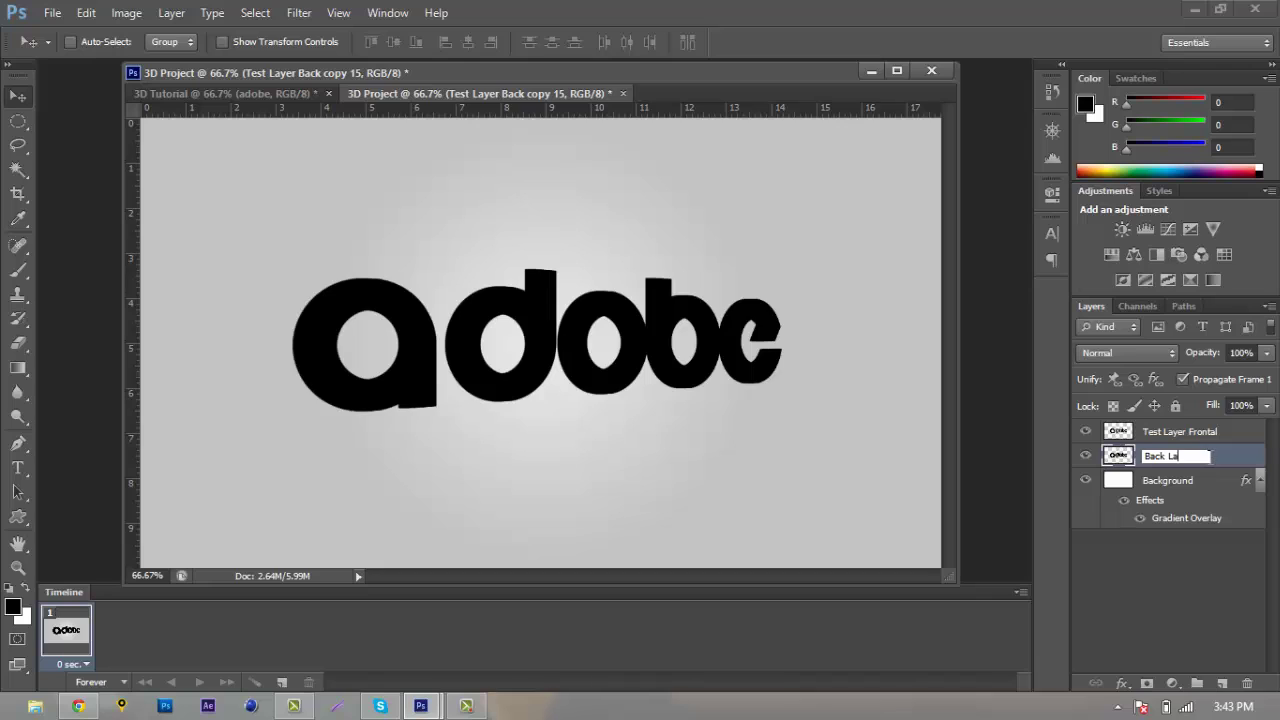
{"action": "left_click", "coordinate": [1179, 592]}
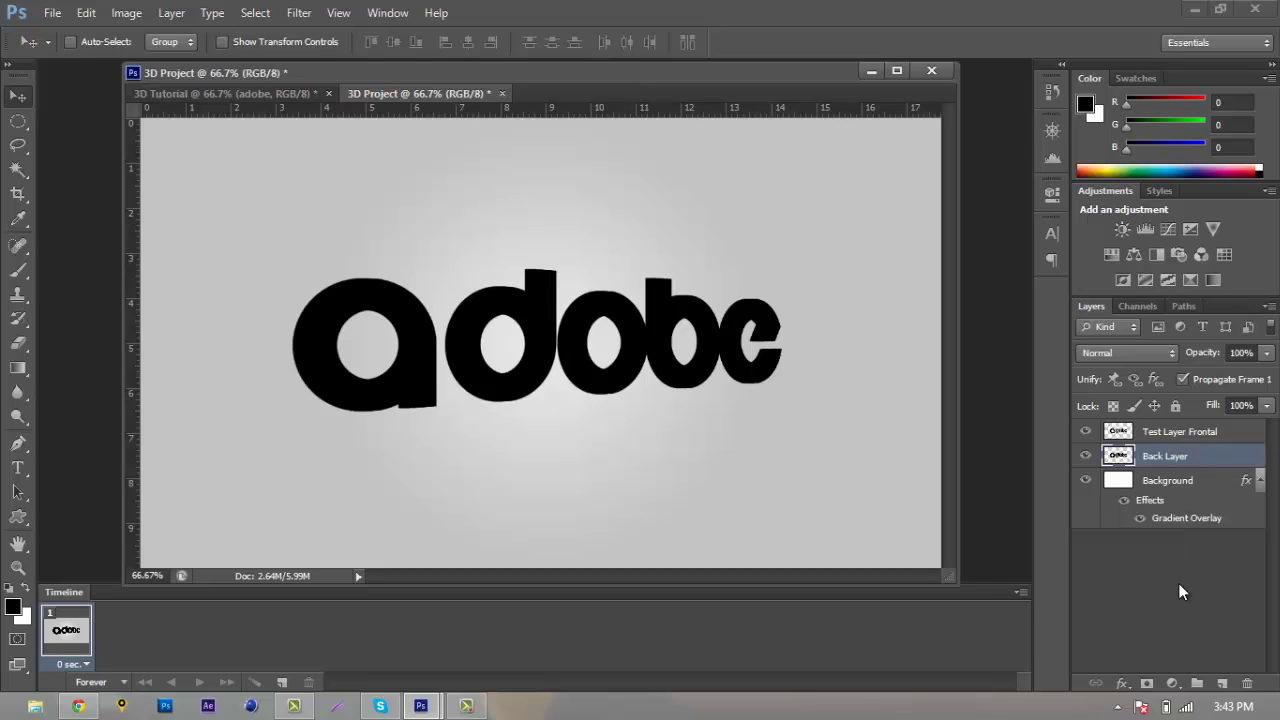
- Add a Gradient Overlay effect to Back Layer, showing its settings and keeping the dialog clear of the text
{"action": "double_click", "coordinate": [1224, 457]}
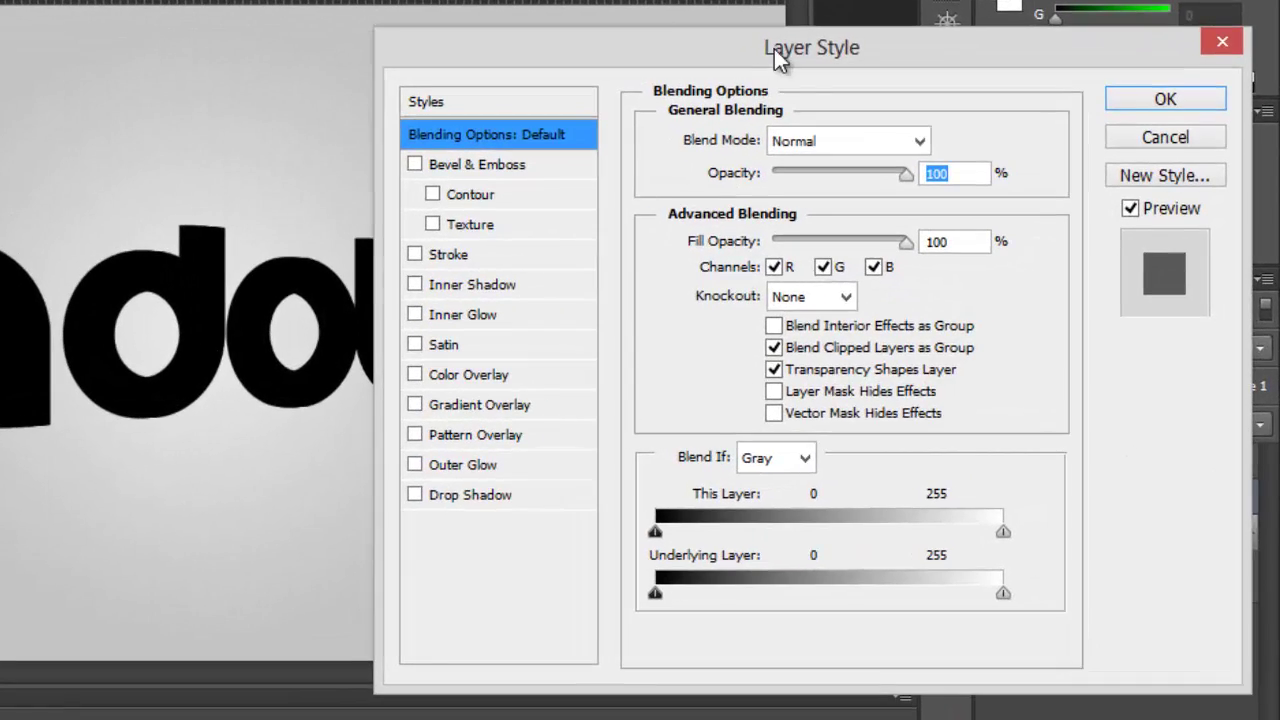
{"action": "left_click_drag", "start_coordinate": [777, 49], "coordinate": [810, 52]}
{"action": "left_click", "coordinate": [447, 408]}
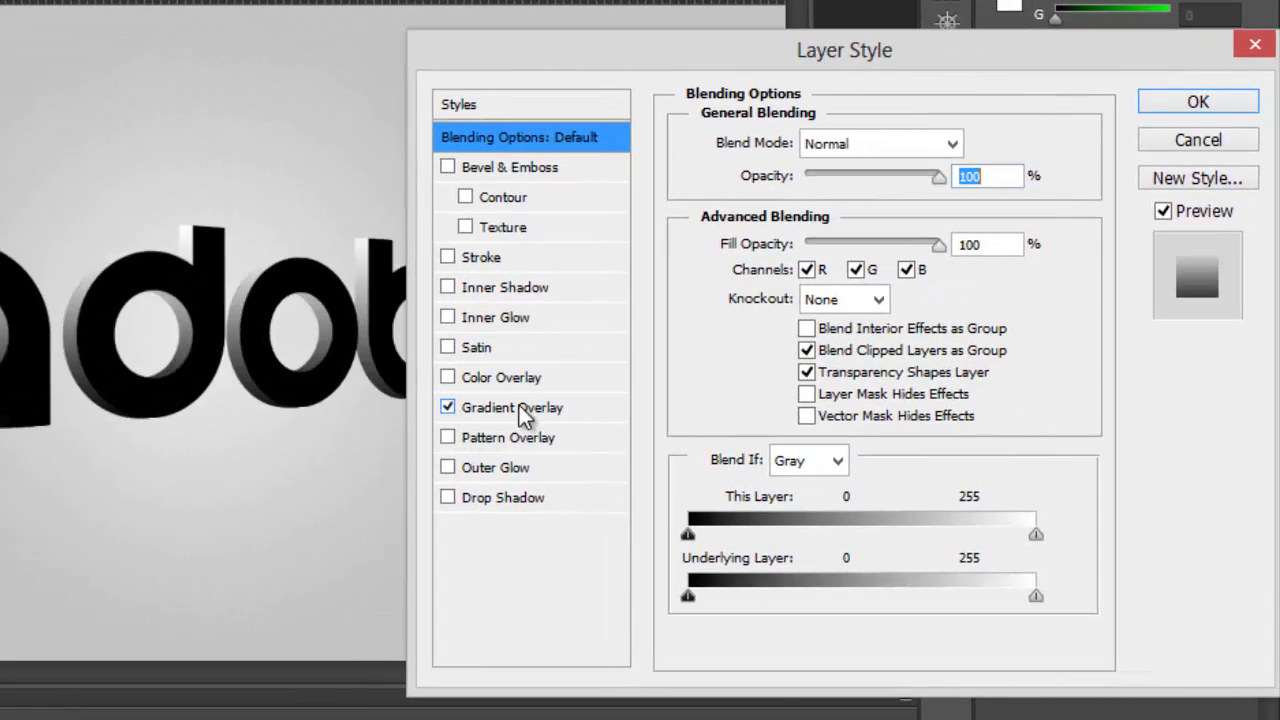
{"action": "left_click", "coordinate": [530, 408]}
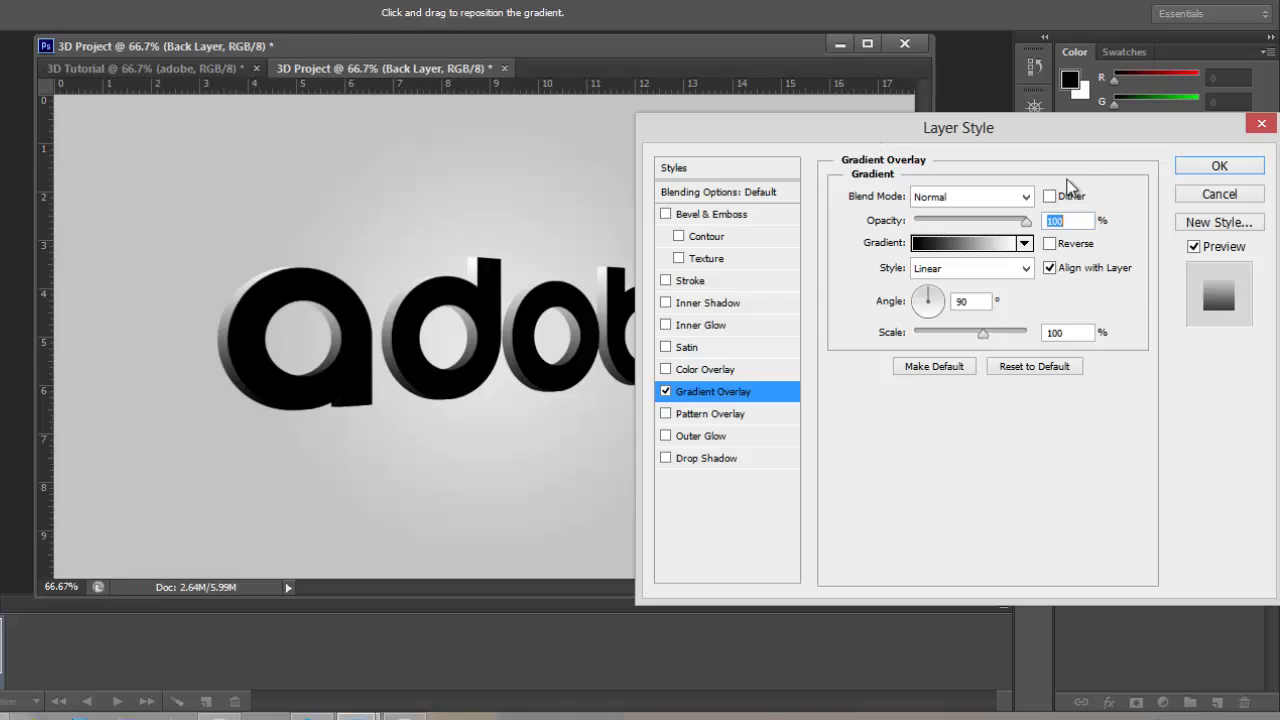
{"action": "left_click_drag", "start_coordinate": [1067, 142], "coordinate": [1174, 400]}
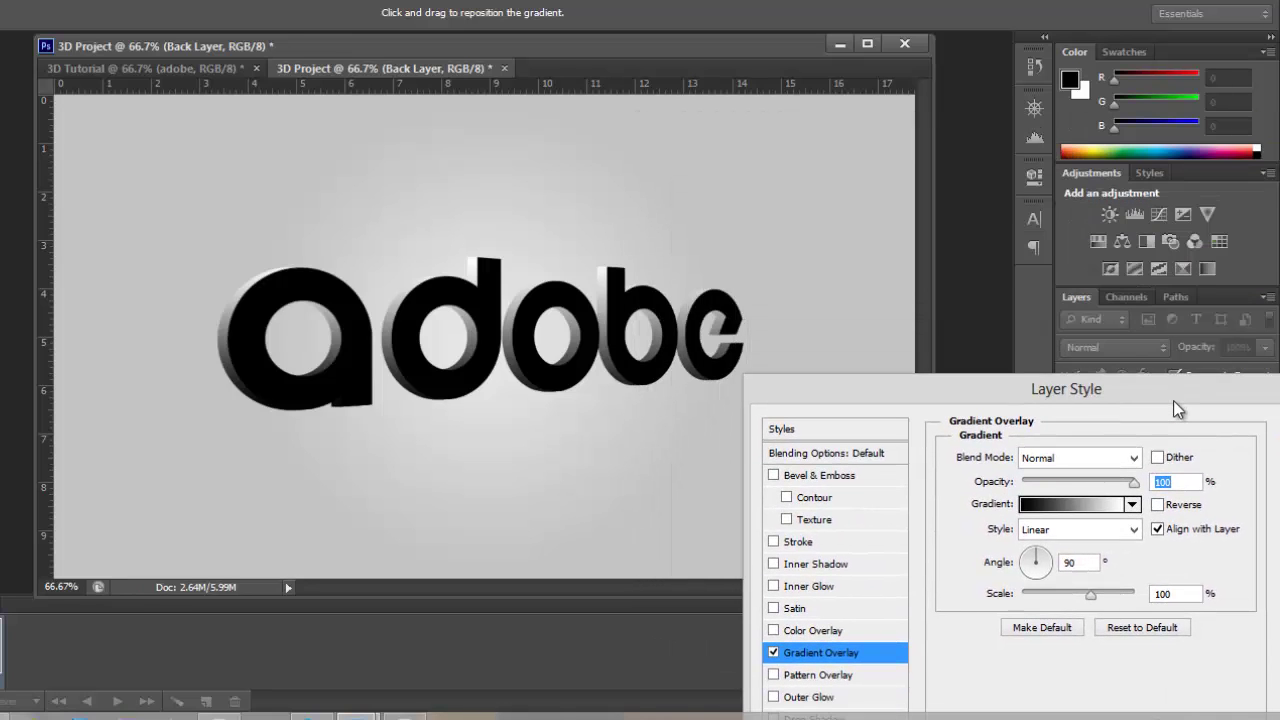
{"action": "left_click_drag", "start_coordinate": [1175, 384], "coordinate": [1175, 133]}
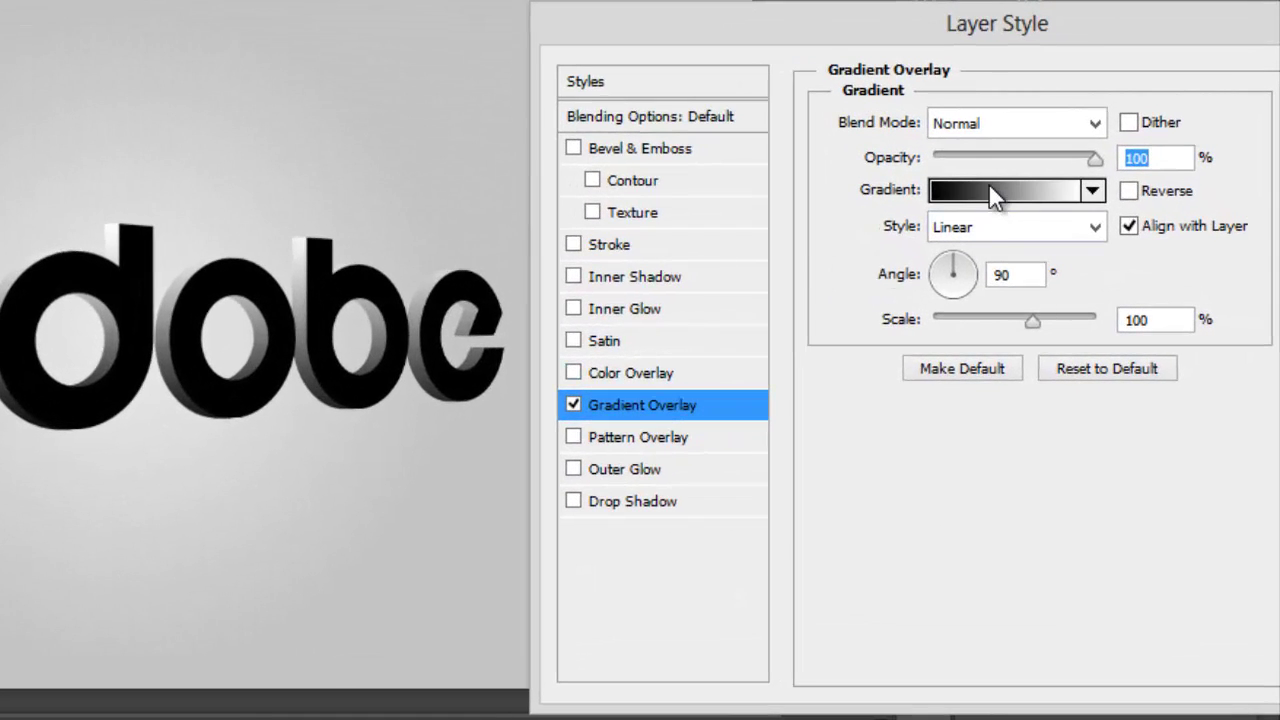
- Set the start color stop of Back Layer's overlay gradient to green #2ca900
{"action": "left_click", "coordinate": [990, 185]}
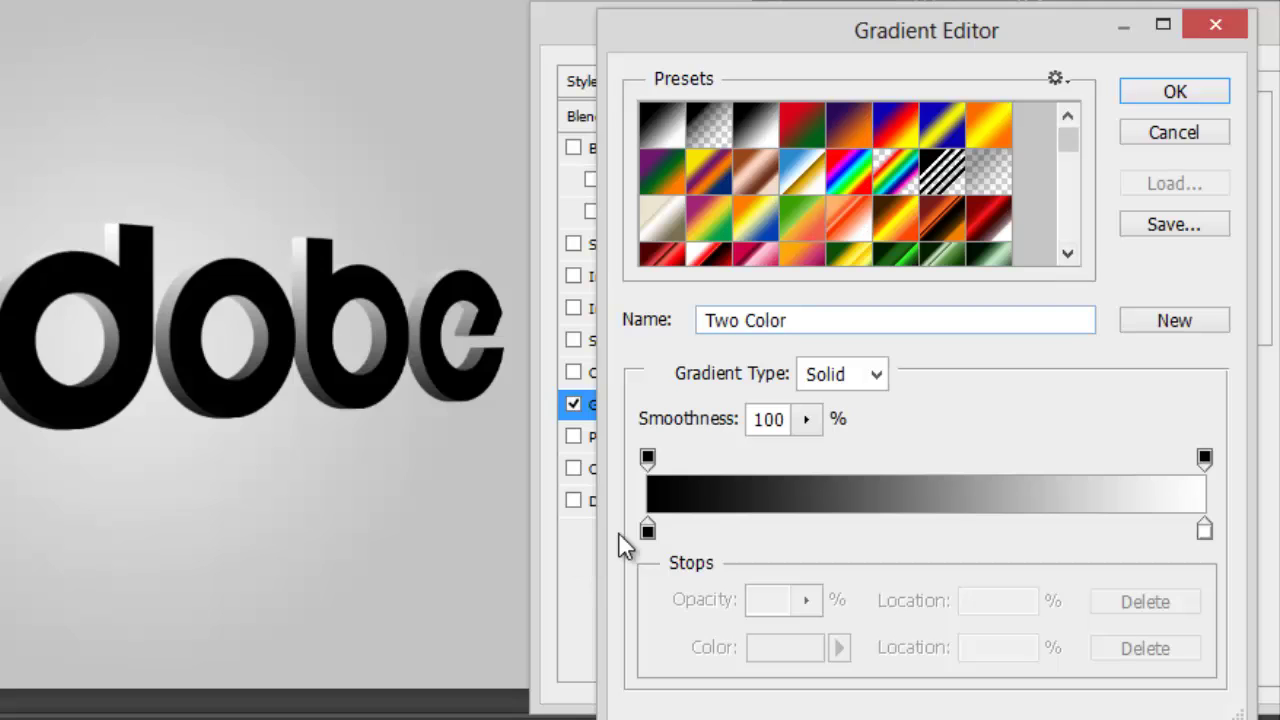
{"action": "double_click", "coordinate": [647, 530]}
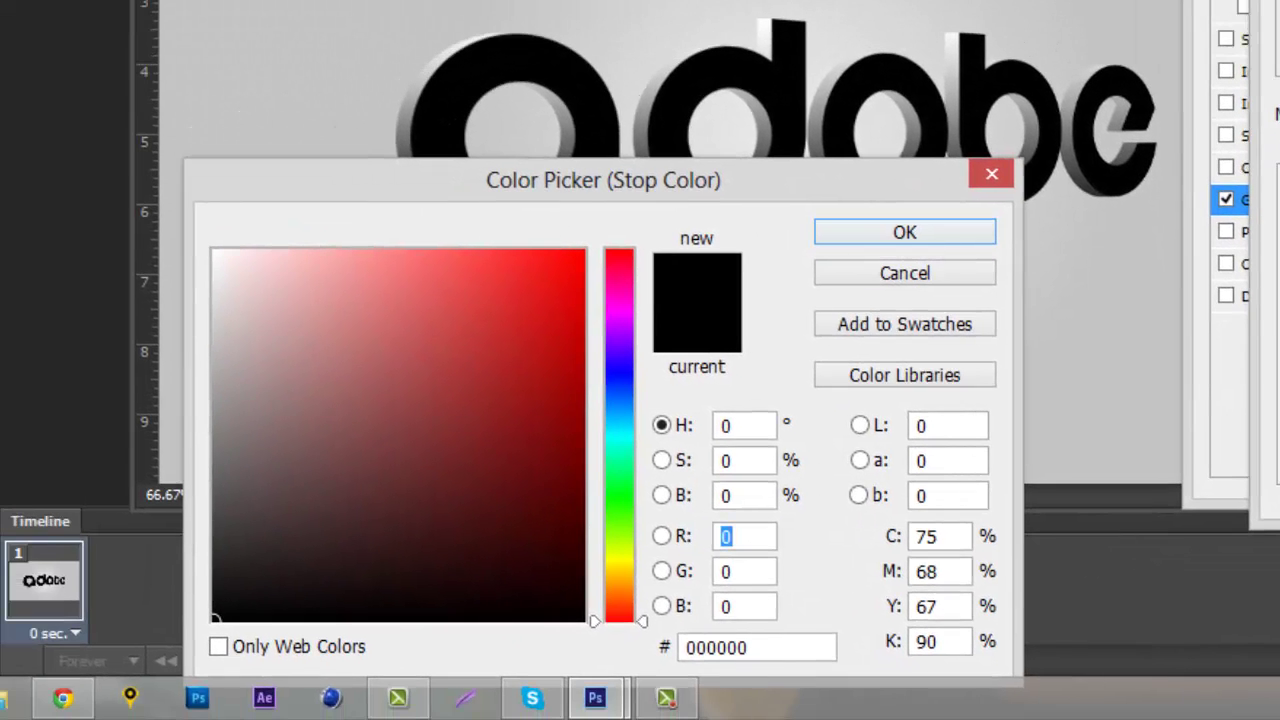
{"action": "left_click", "coordinate": [990, 178]}
{"action": "mouse_move", "coordinate": [622, 510]}
{"action": "left_mouse_down"}
{"action": "mouse_move", "coordinate": [624, 488]}
{"action": "mouse_move", "coordinate": [625, 503]}
{"action": "left_mouse_up"}
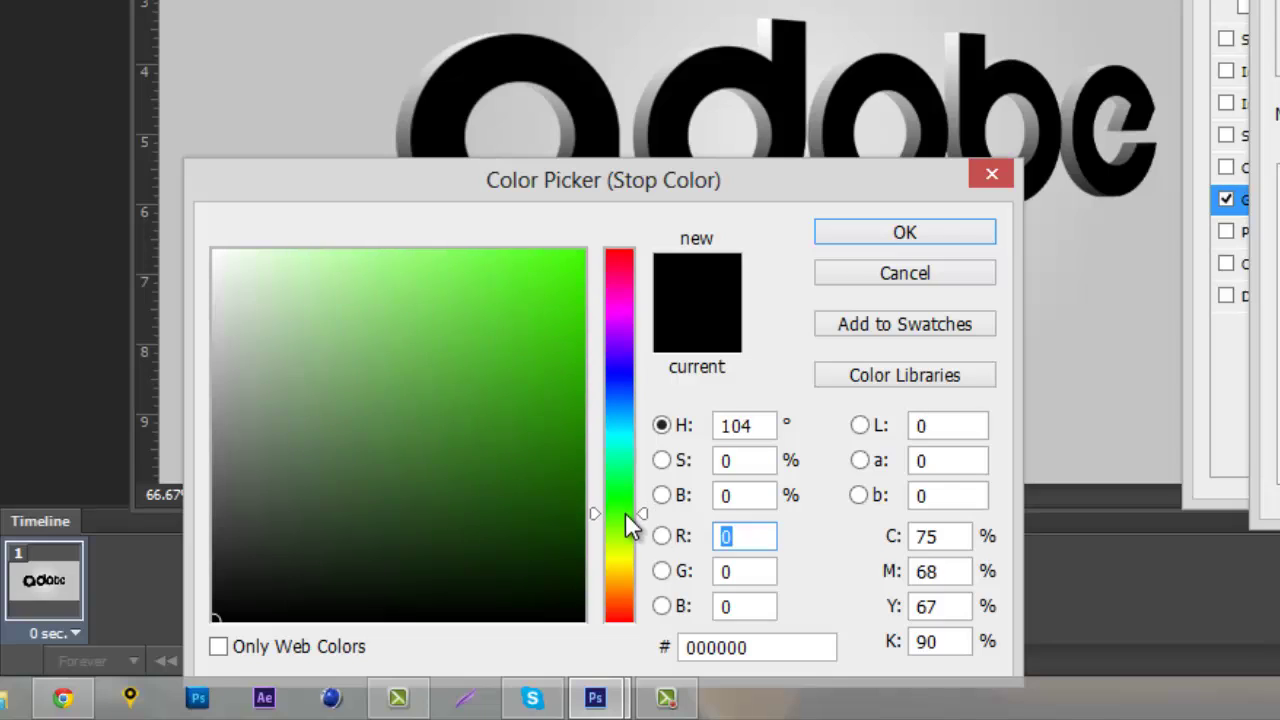
{"action": "left_click", "coordinate": [586, 413]}
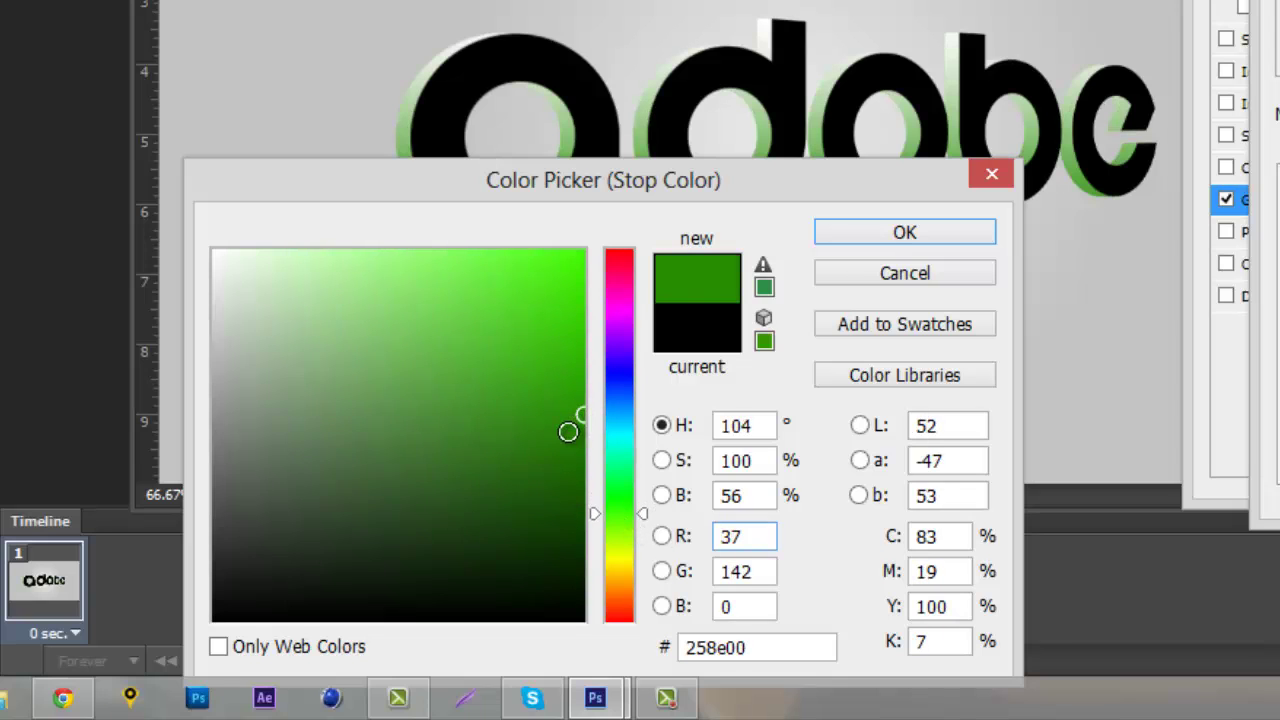
{"action": "left_click", "coordinate": [588, 440]}
{"action": "left_click", "coordinate": [589, 451]}
{"action": "left_click", "coordinate": [586, 374]}
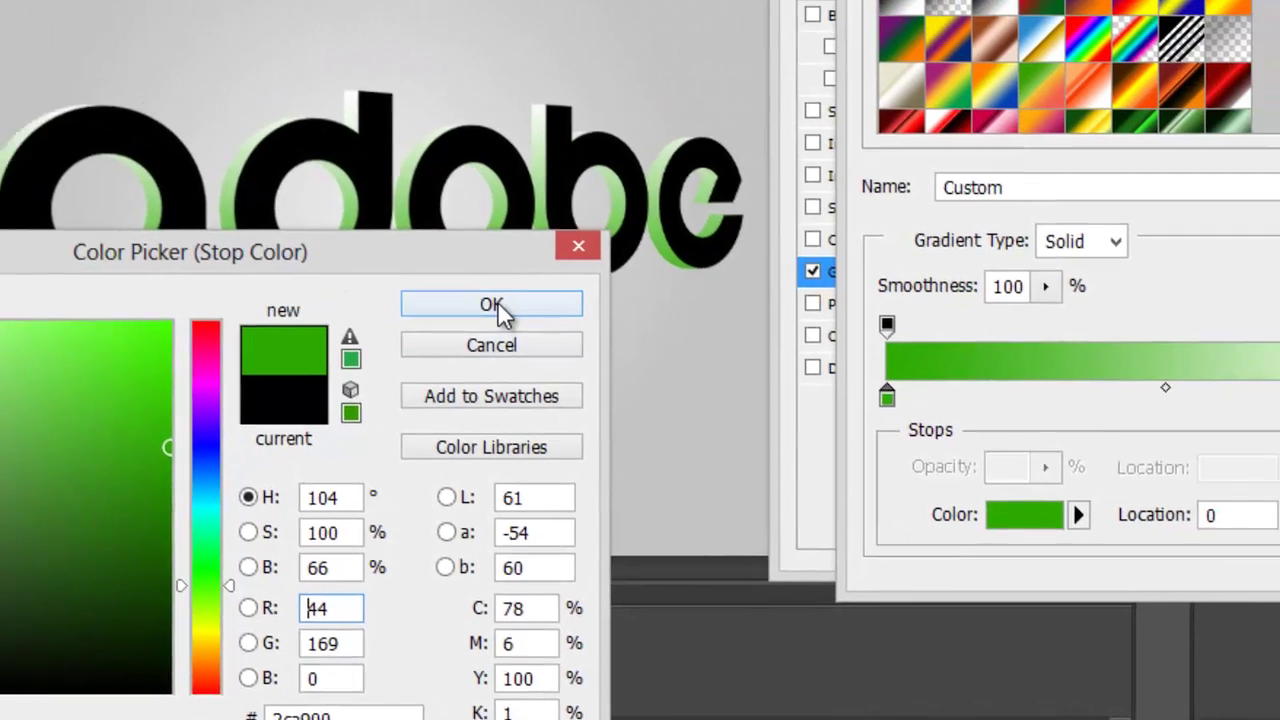
{"action": "left_click", "coordinate": [905, 232]}
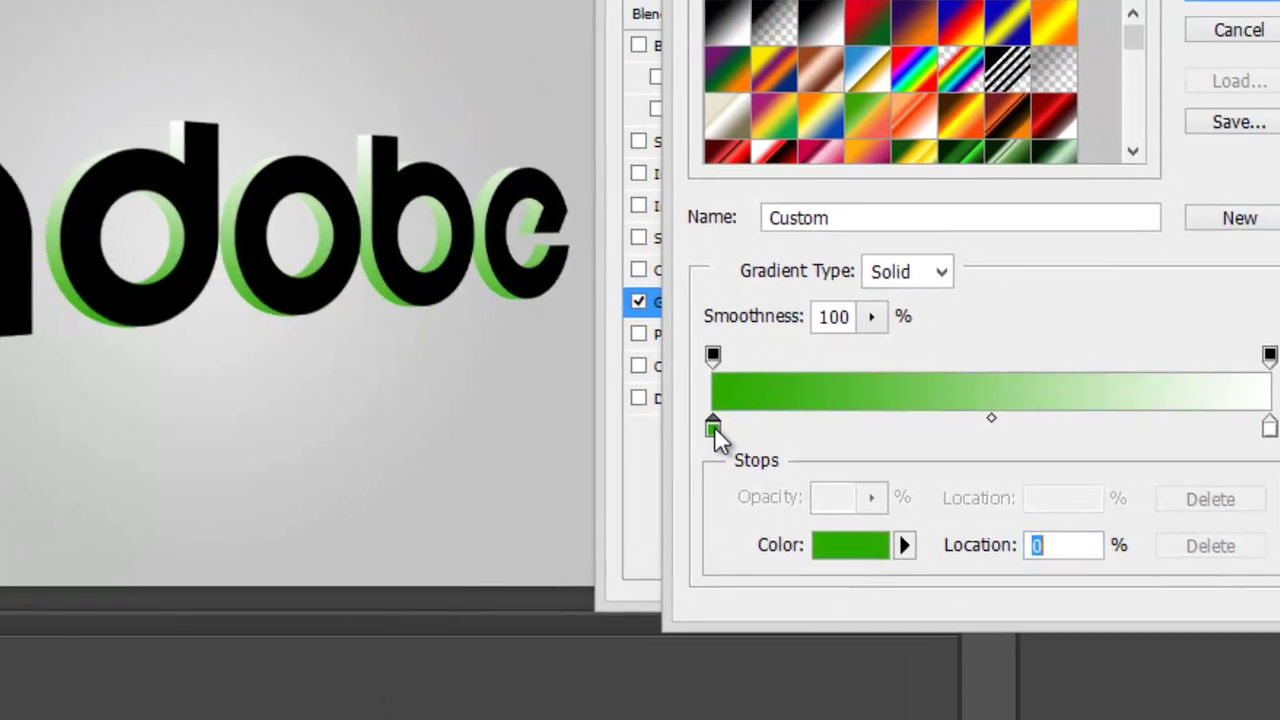
- Shift the start color stop of Back Layer's overlay gradient to a yellower green, #4a9e00
{"action": "double_click", "coordinate": [648, 438]}
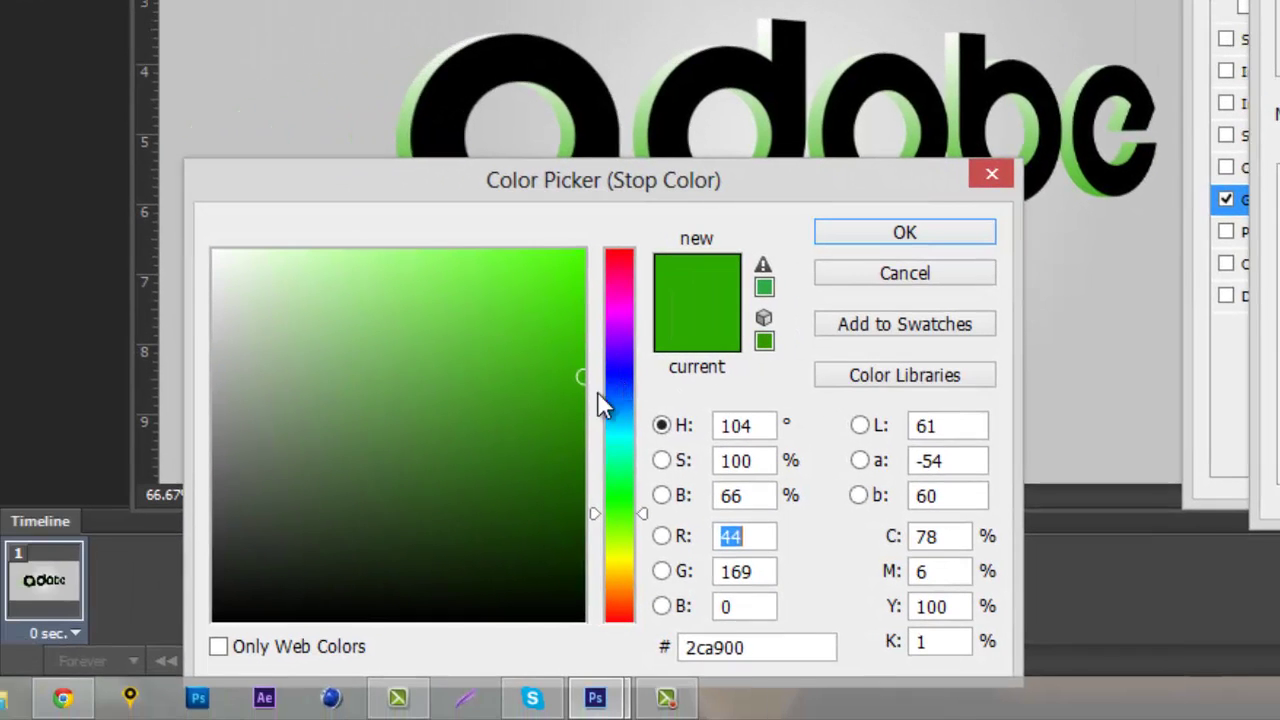
{"action": "left_click_drag", "start_coordinate": [613, 524], "coordinate": [620, 527]}
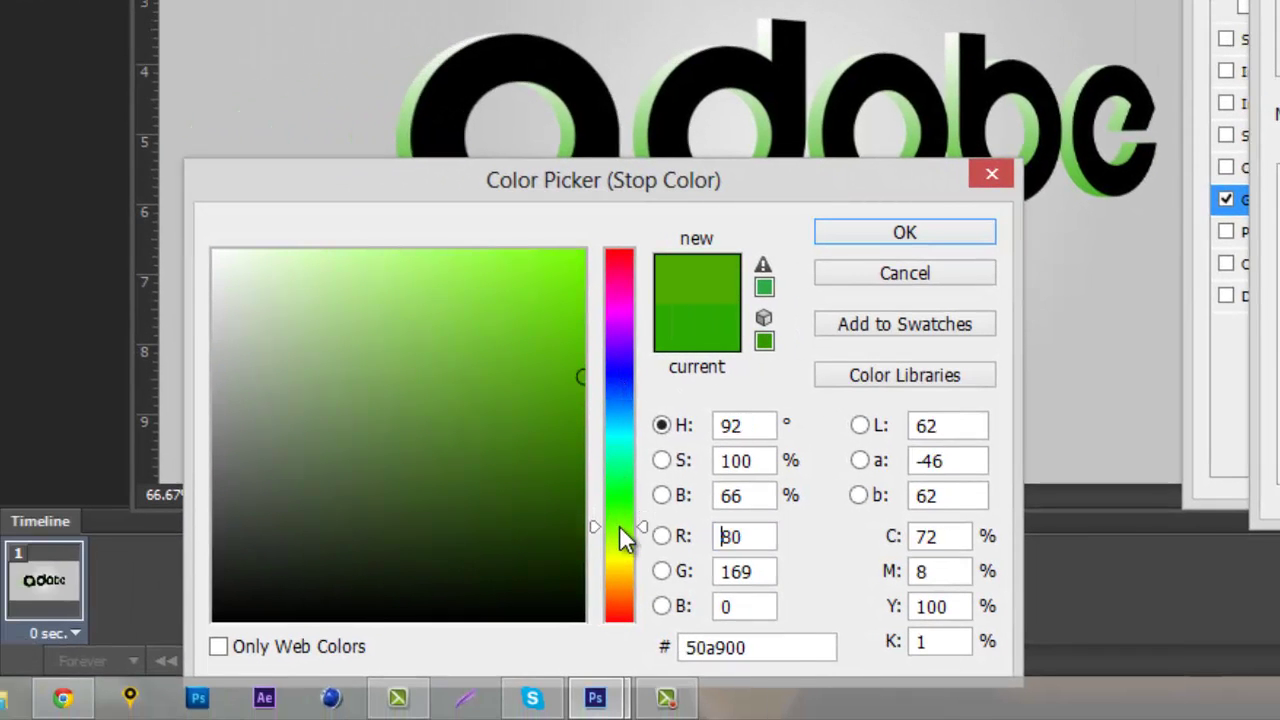
{"action": "left_click_drag", "start_coordinate": [578, 377], "coordinate": [587, 390]}
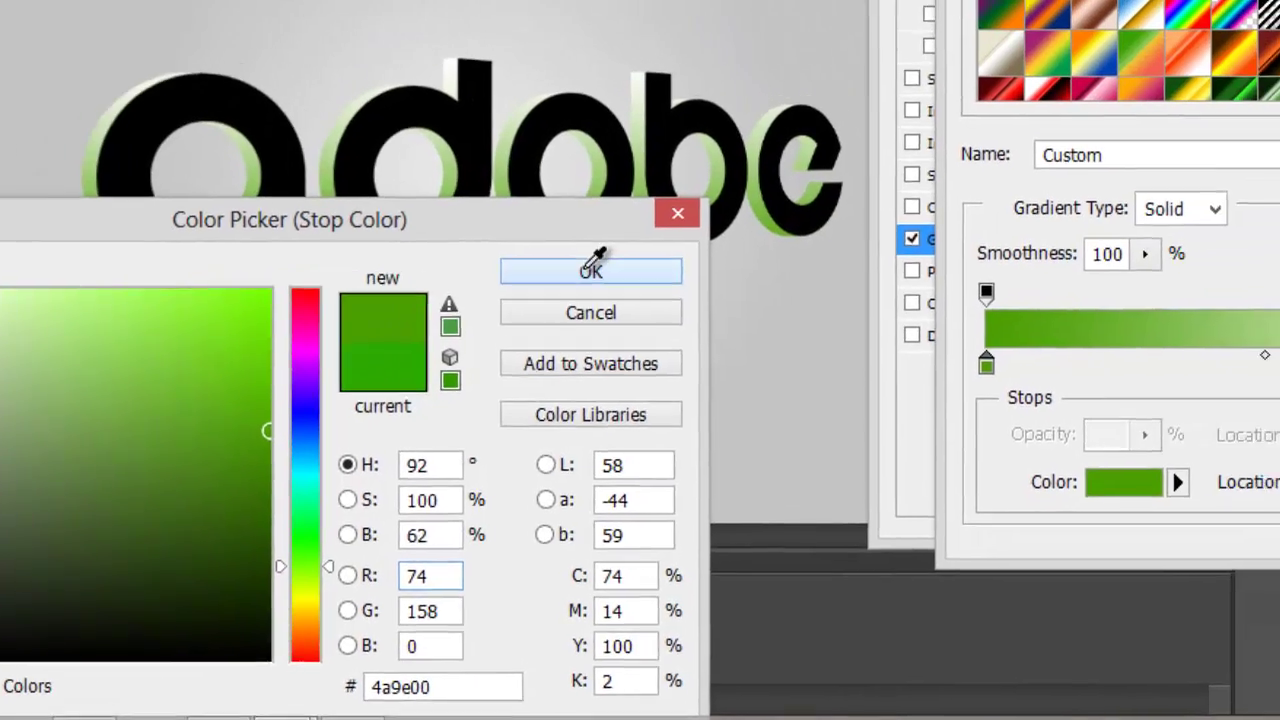
{"action": "left_click", "coordinate": [838, 230]}
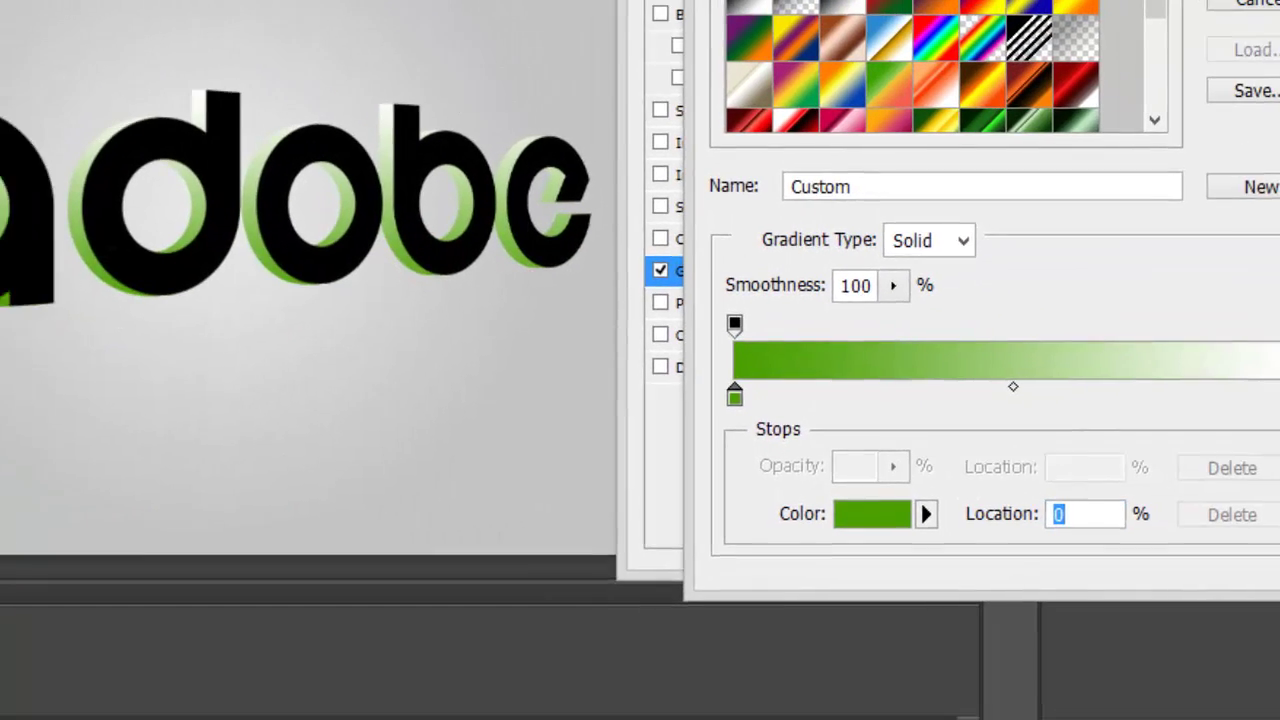
- Set the end color stop of Back Layer's overlay gradient to bright green #84f92e and apply the layer style
{"action": "double_click", "coordinate": [1231, 420]}
{"action": "left_click_drag", "start_coordinate": [363, 518], "coordinate": [370, 537]}
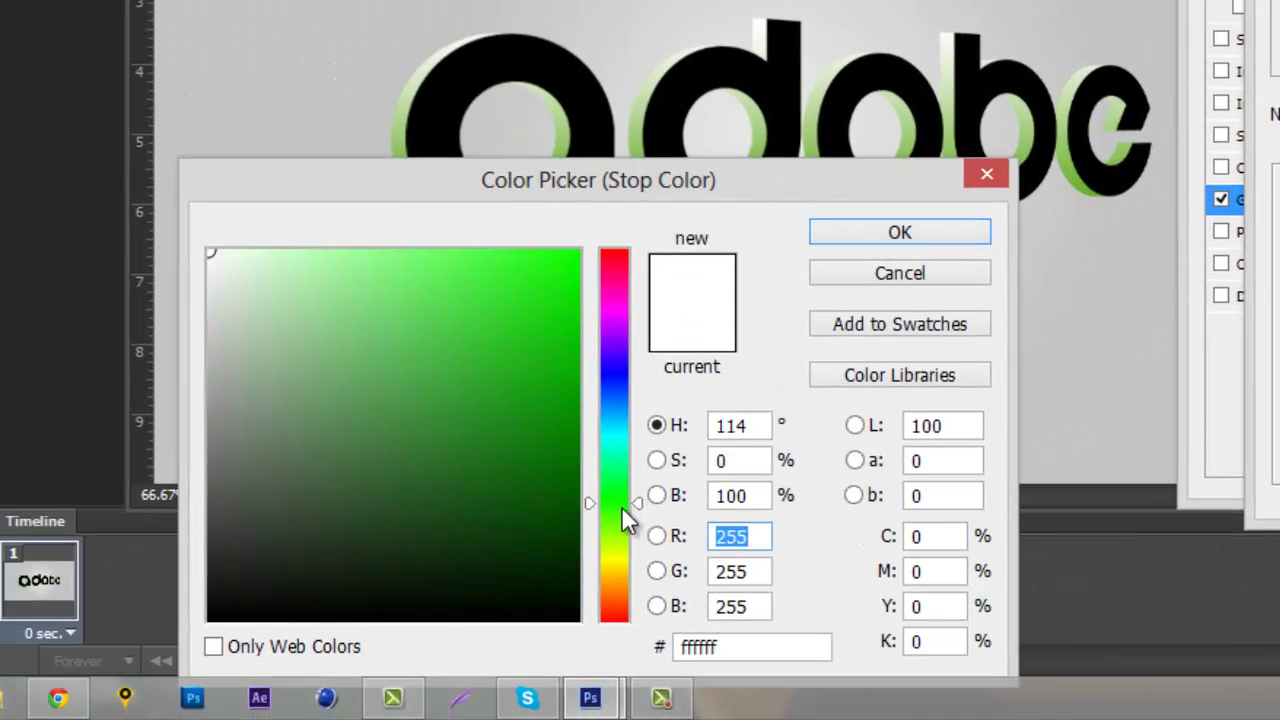
{"action": "left_click_drag", "start_coordinate": [621, 517], "coordinate": [621, 522]}
{"action": "mouse_move", "coordinate": [540, 394]}
{"action": "left_mouse_down"}
{"action": "mouse_move", "coordinate": [597, 372]}
{"action": "mouse_move", "coordinate": [577, 350]}
{"action": "mouse_move", "coordinate": [575, 279]}
{"action": "left_mouse_up"}
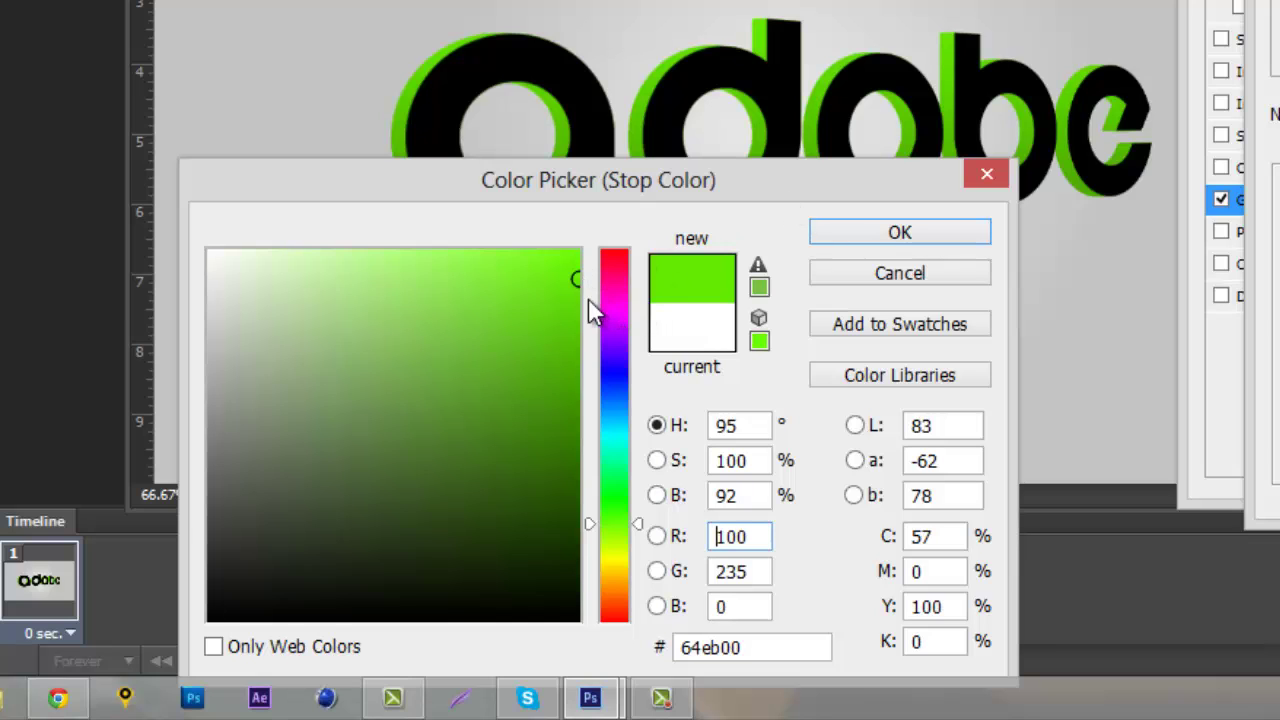
{"action": "mouse_move", "coordinate": [509, 283]}
{"action": "left_mouse_down"}
{"action": "mouse_move", "coordinate": [528, 286]}
{"action": "mouse_move", "coordinate": [489, 274]}
{"action": "mouse_move", "coordinate": [511, 257]}
{"action": "left_mouse_up"}
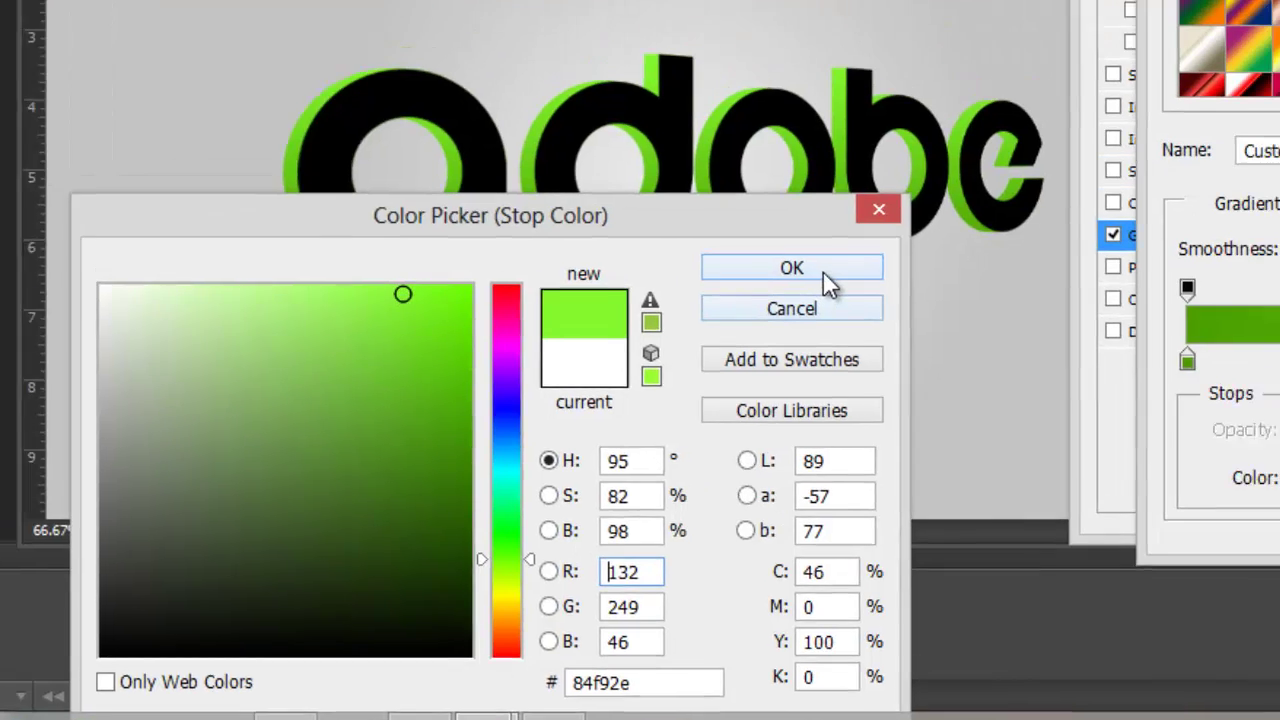
{"action": "left_click", "coordinate": [930, 236]}
{"action": "left_click", "coordinate": [1174, 98]}
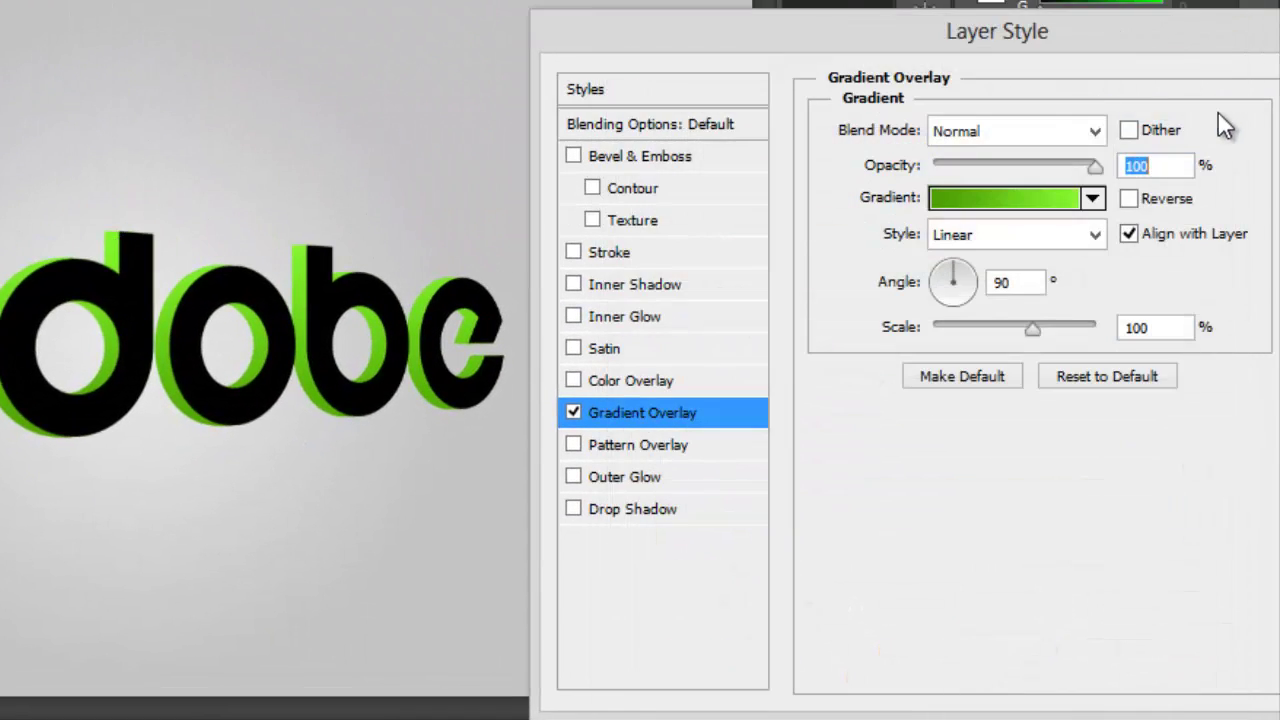
{"action": "left_click_drag", "start_coordinate": [1167, 42], "coordinate": [1013, 98]}
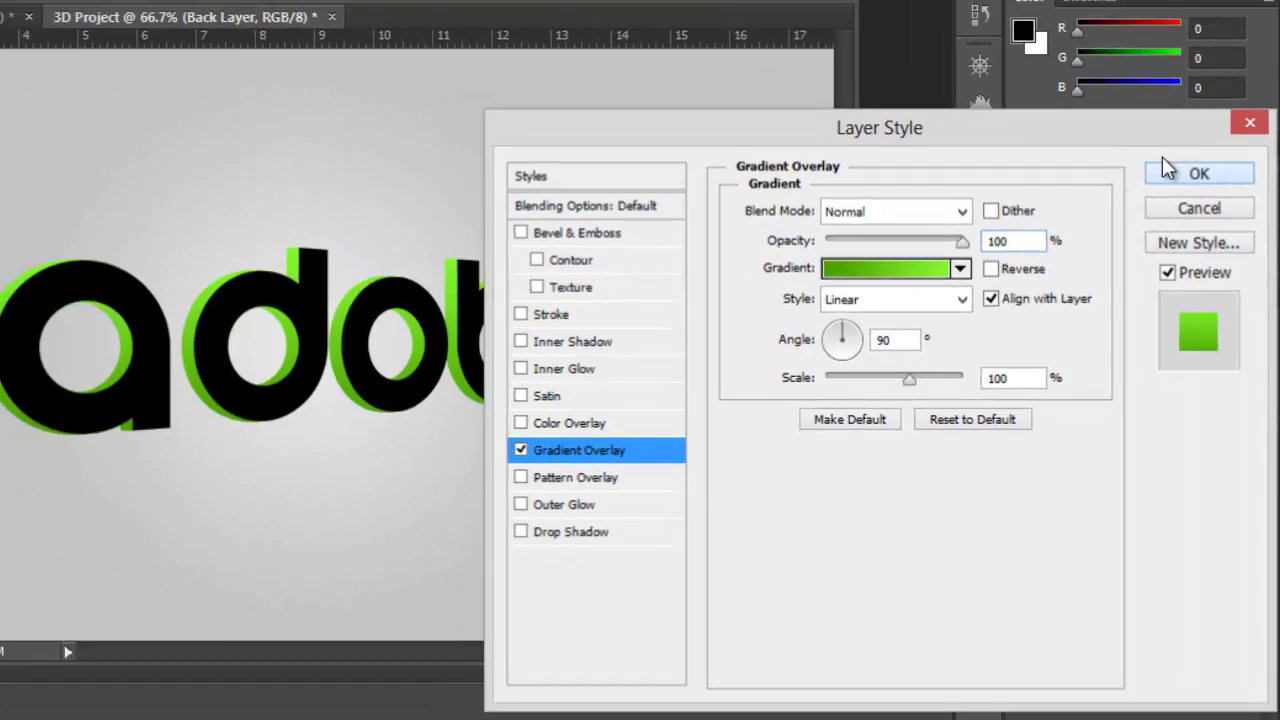
{"action": "left_click", "coordinate": [1212, 145]}
- Compare with the 3D Tutorial document, and darken the start stop of Back Layer's overlay gradient to hue 92, saturation 100%, brightness 43%
{"action": "left_click", "coordinate": [274, 92]}
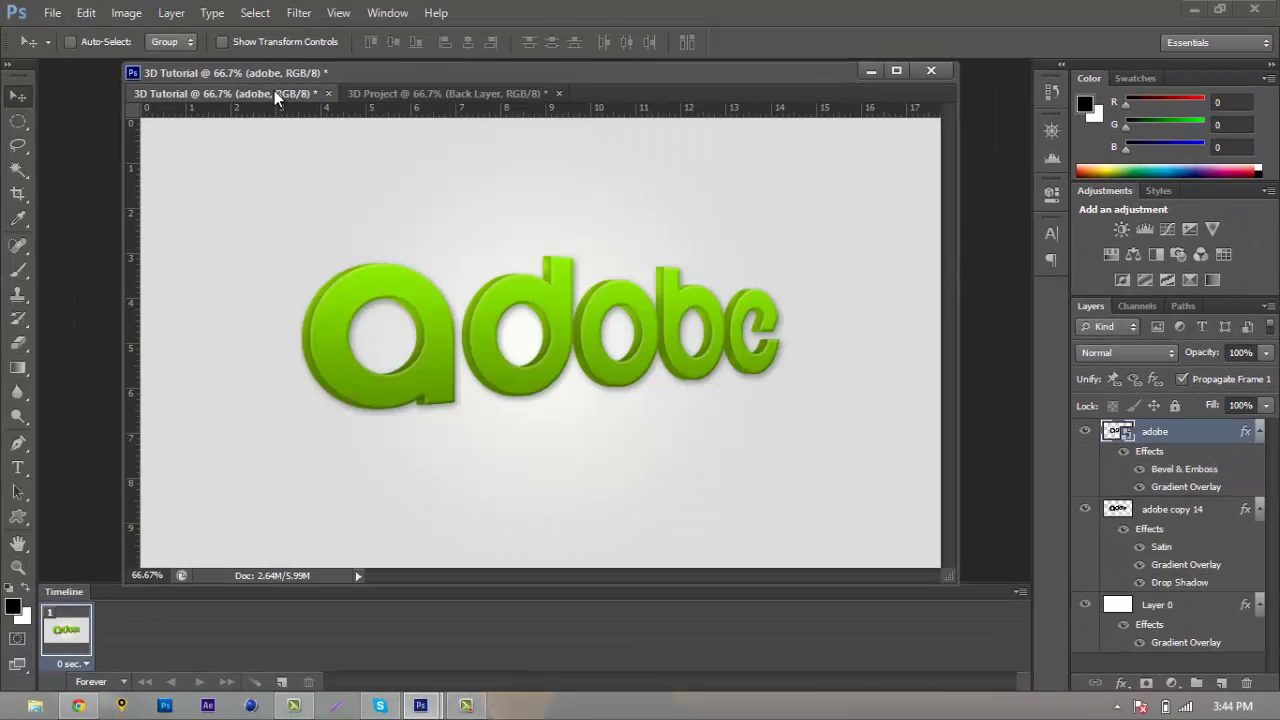
{"action": "left_click", "coordinate": [428, 93]}
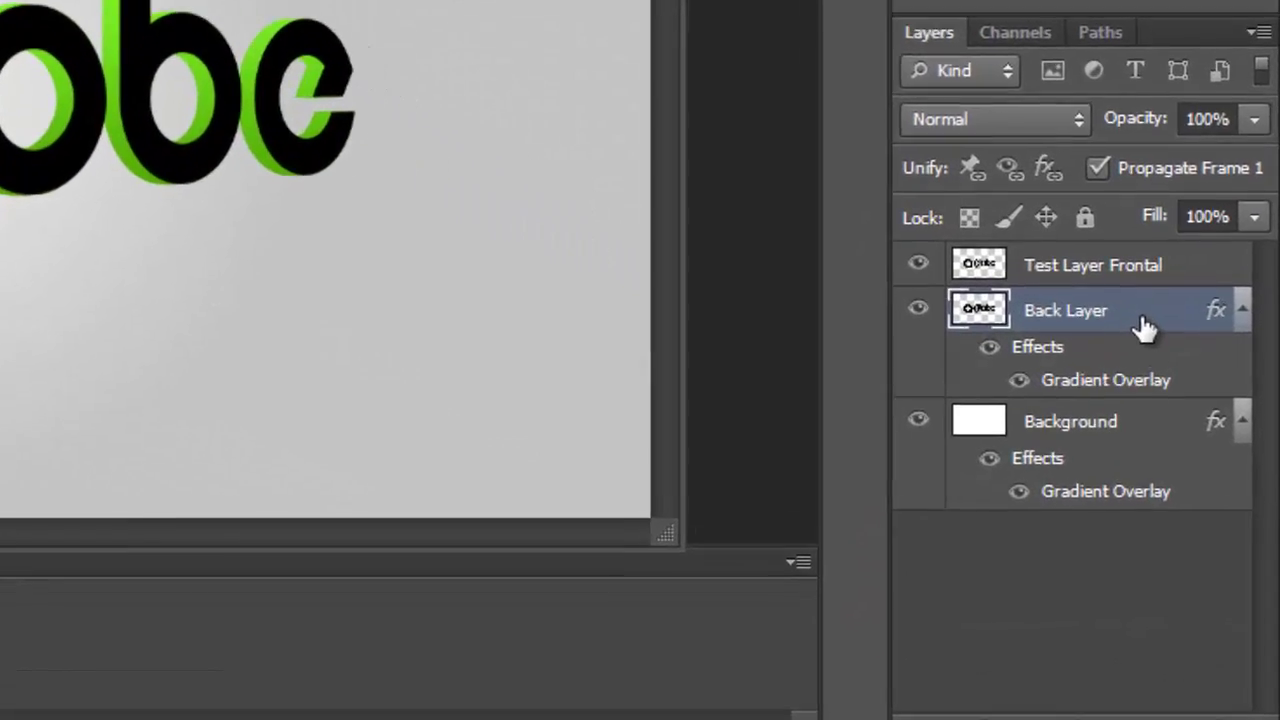
{"action": "double_click", "coordinate": [1218, 460]}
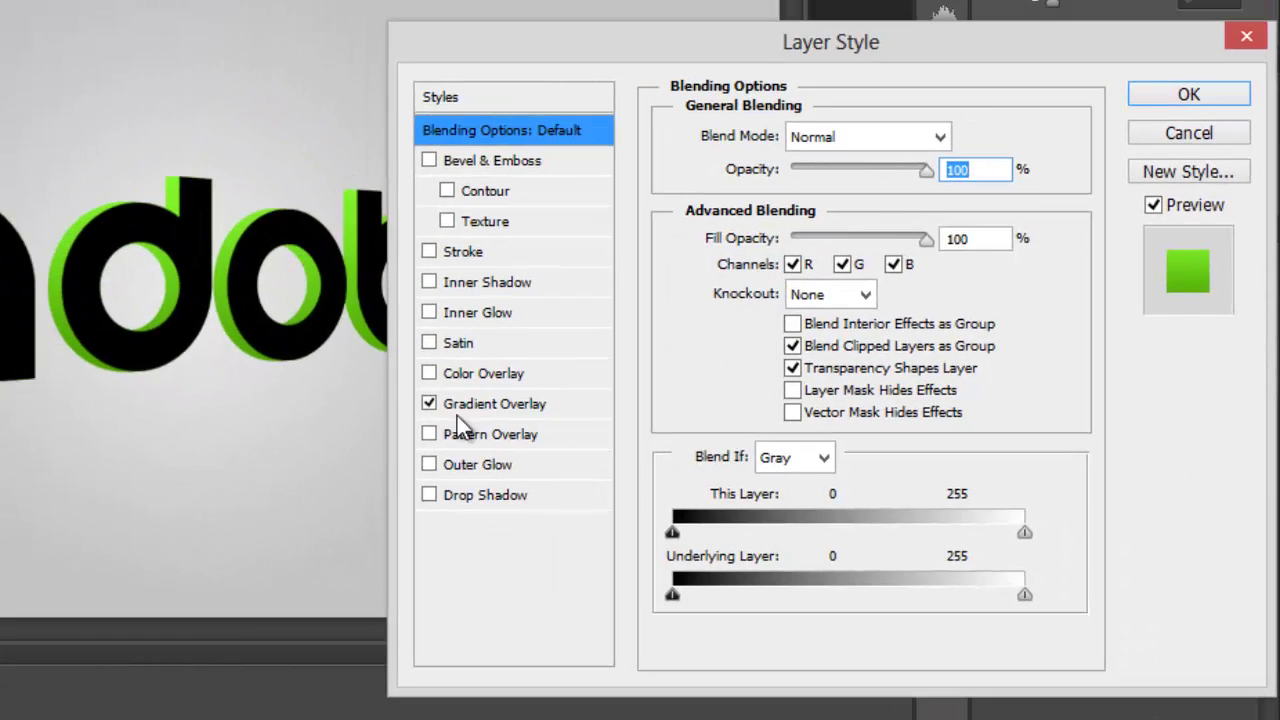
{"action": "left_click", "coordinate": [495, 404]}
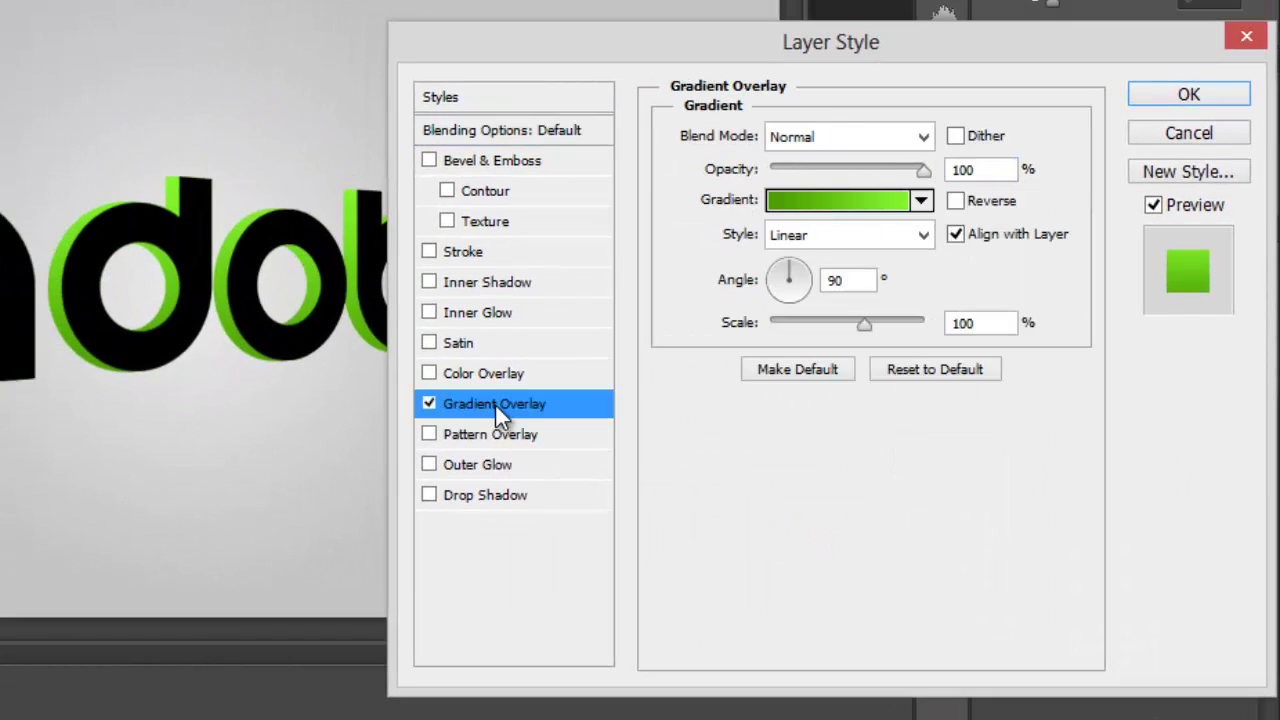
{"action": "left_click", "coordinate": [837, 206]}
{"action": "left_click", "coordinate": [680, 468]}
{"action": "double_click", "coordinate": [680, 468]}
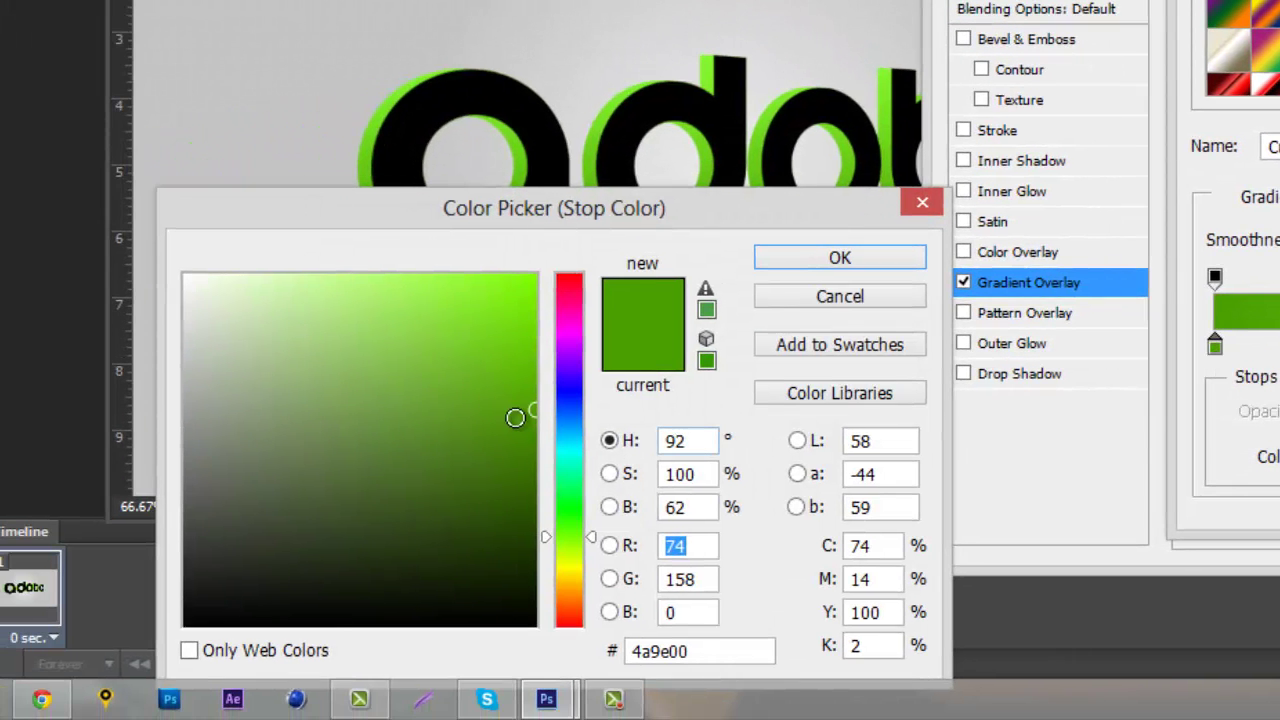
{"action": "left_click_drag", "start_coordinate": [515, 418], "coordinate": [533, 474]}
{"action": "left_click_drag", "start_coordinate": [699, 203], "coordinate": [697, 287]}
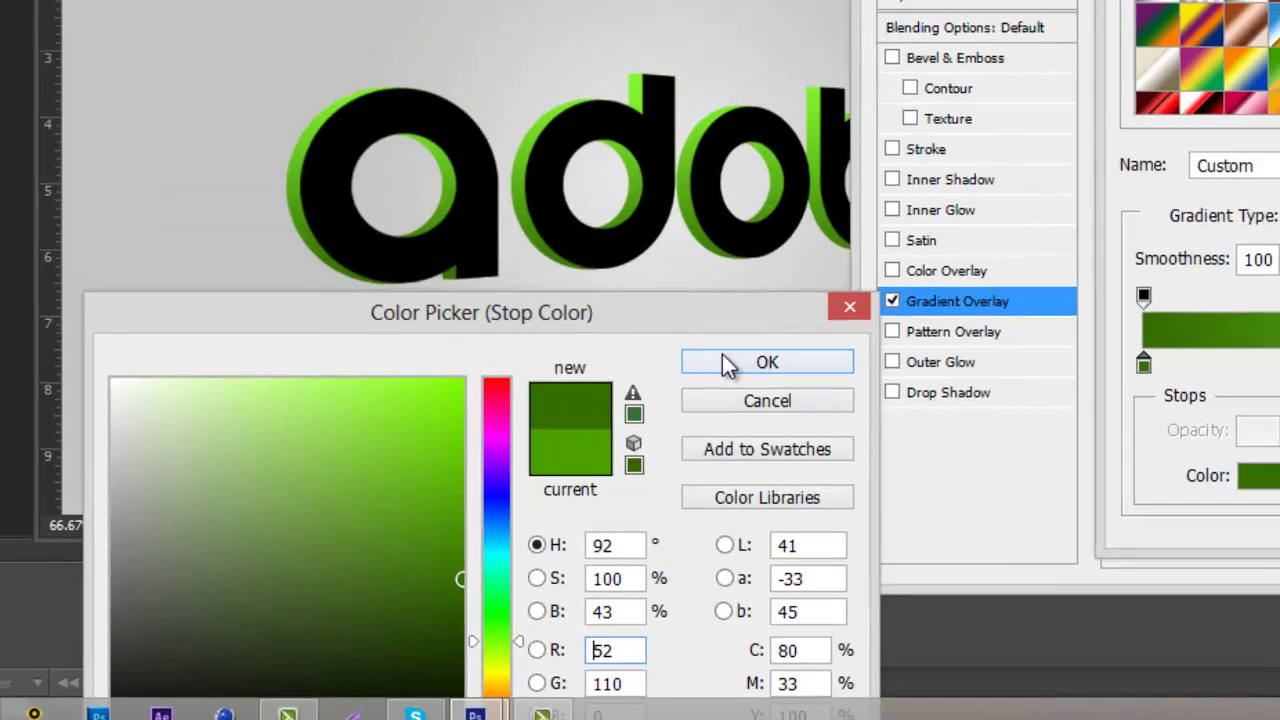
{"action": "left_click", "coordinate": [839, 341]}
- Set the end stop of Back Layer's overlay gradient to hue 95, saturation 100%, brightness 86%, and apply the layer style
{"action": "double_click", "coordinate": [1279, 445]}
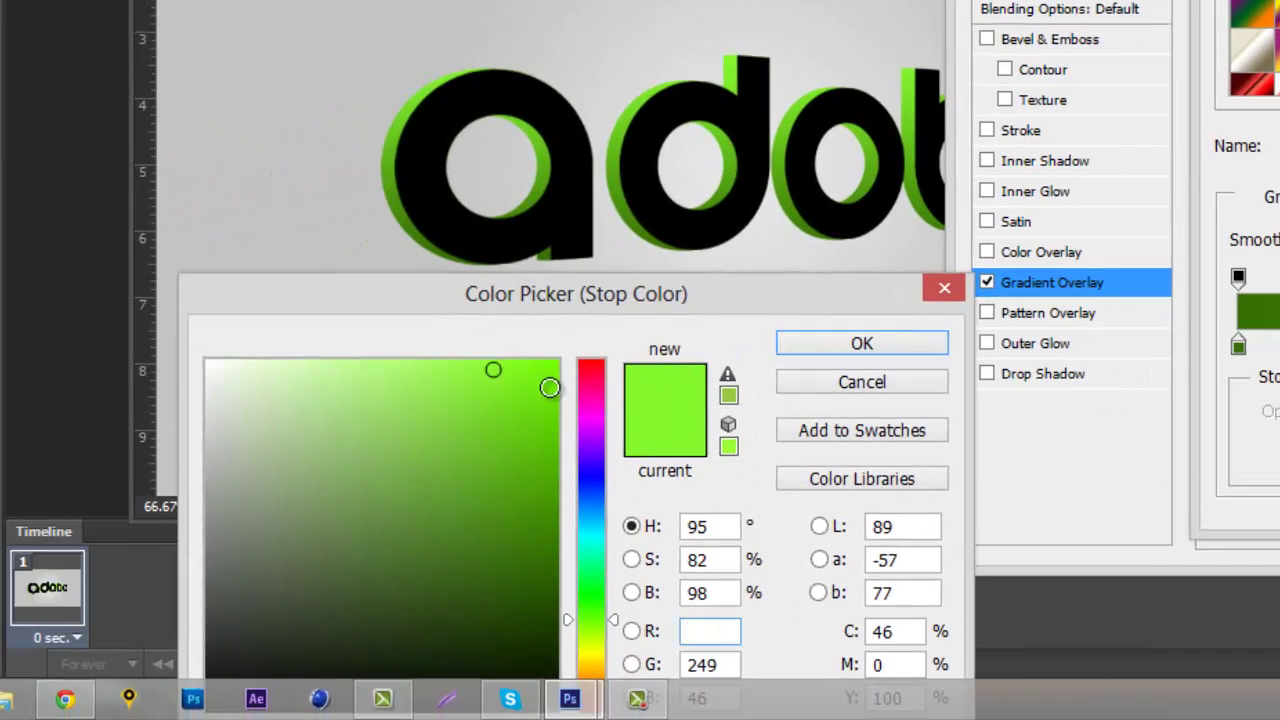
{"action": "left_click_drag", "start_coordinate": [512, 389], "coordinate": [524, 417]}
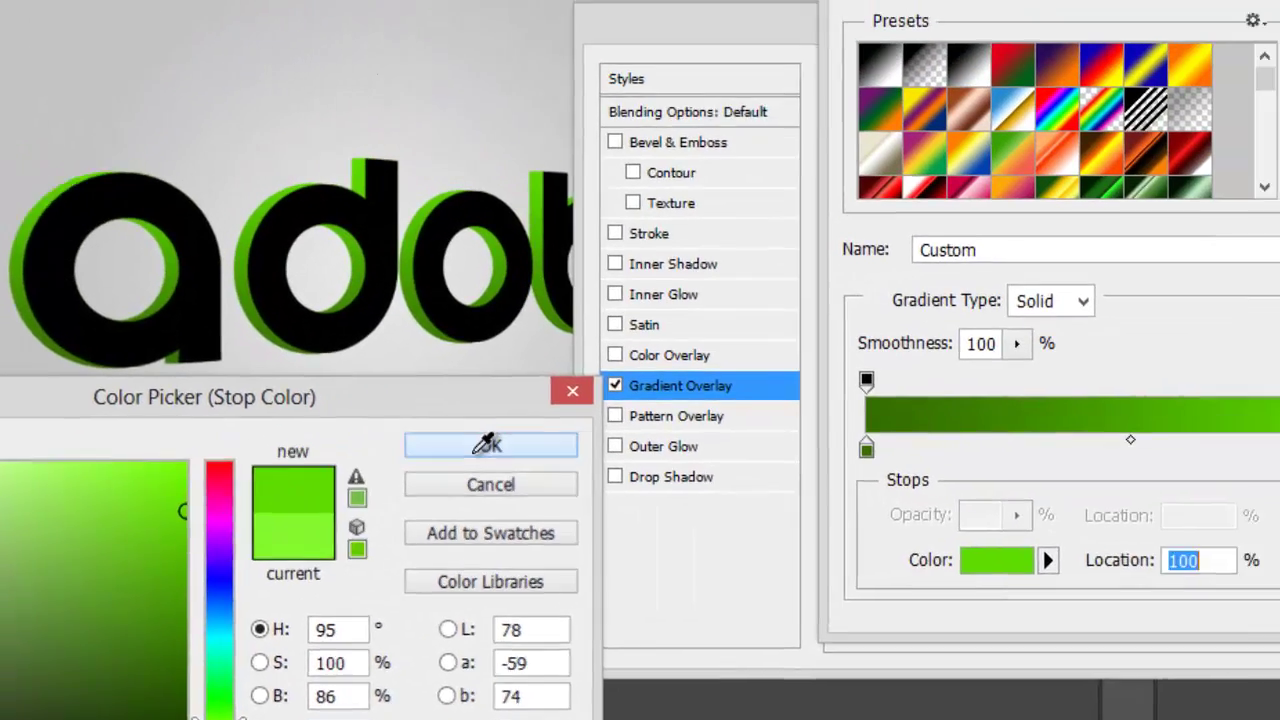
{"action": "left_click", "coordinate": [862, 343]}
{"action": "left_click", "coordinate": [1207, 94]}
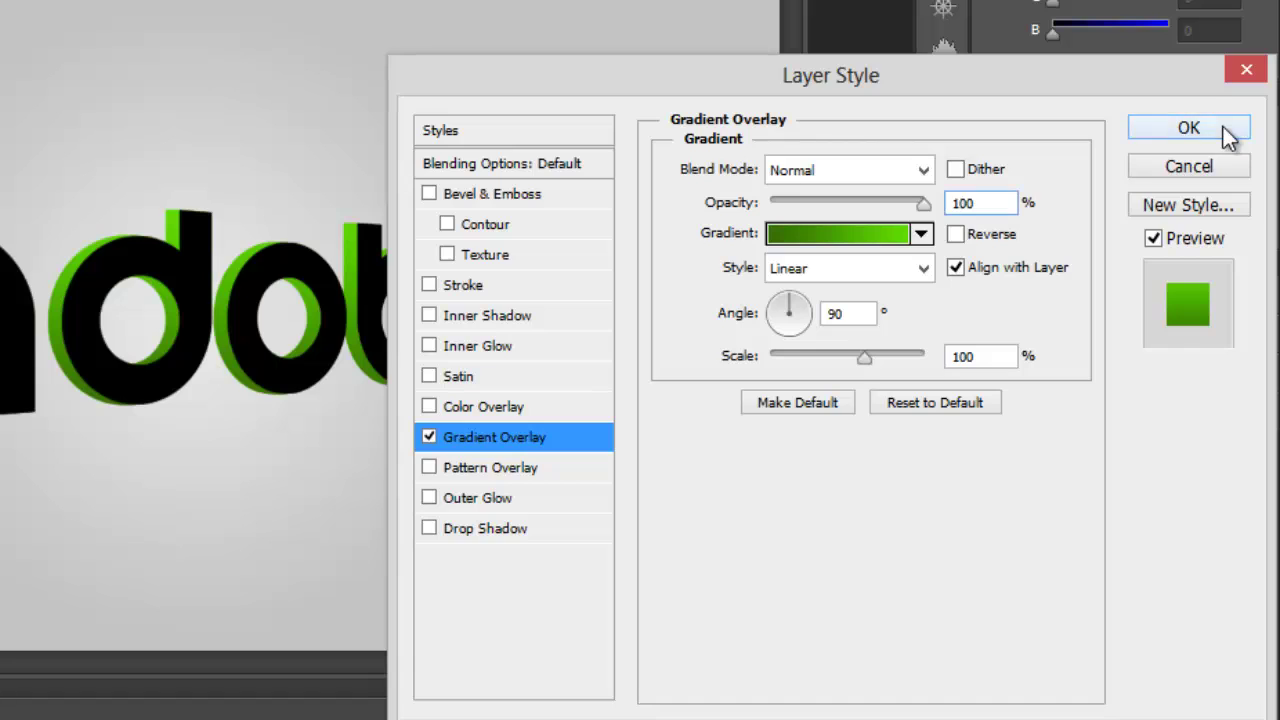
{"action": "left_click", "coordinate": [1229, 131]}
- Sample the dark green side of the letter "a" in the 3D Tutorial document as foreground color (R 93, G 135, B 0)
{"action": "left_click", "coordinate": [58, 48]}
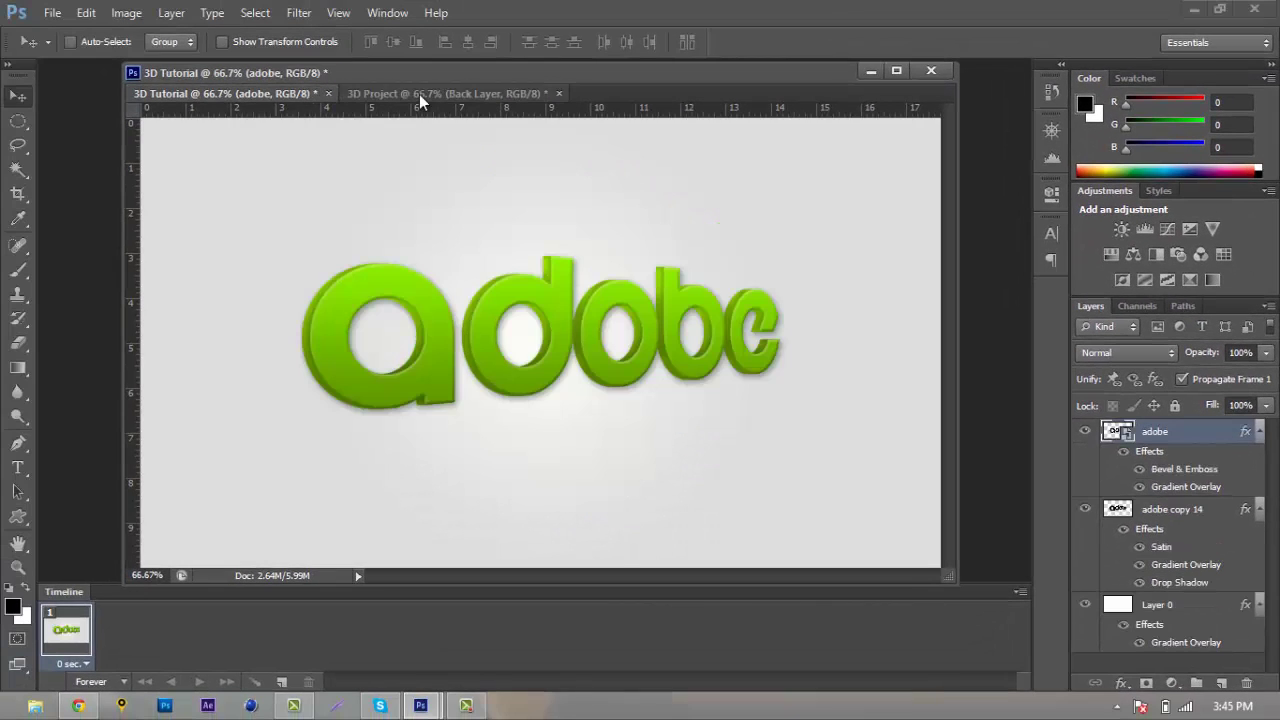
{"action": "left_click", "coordinate": [302, 52]}
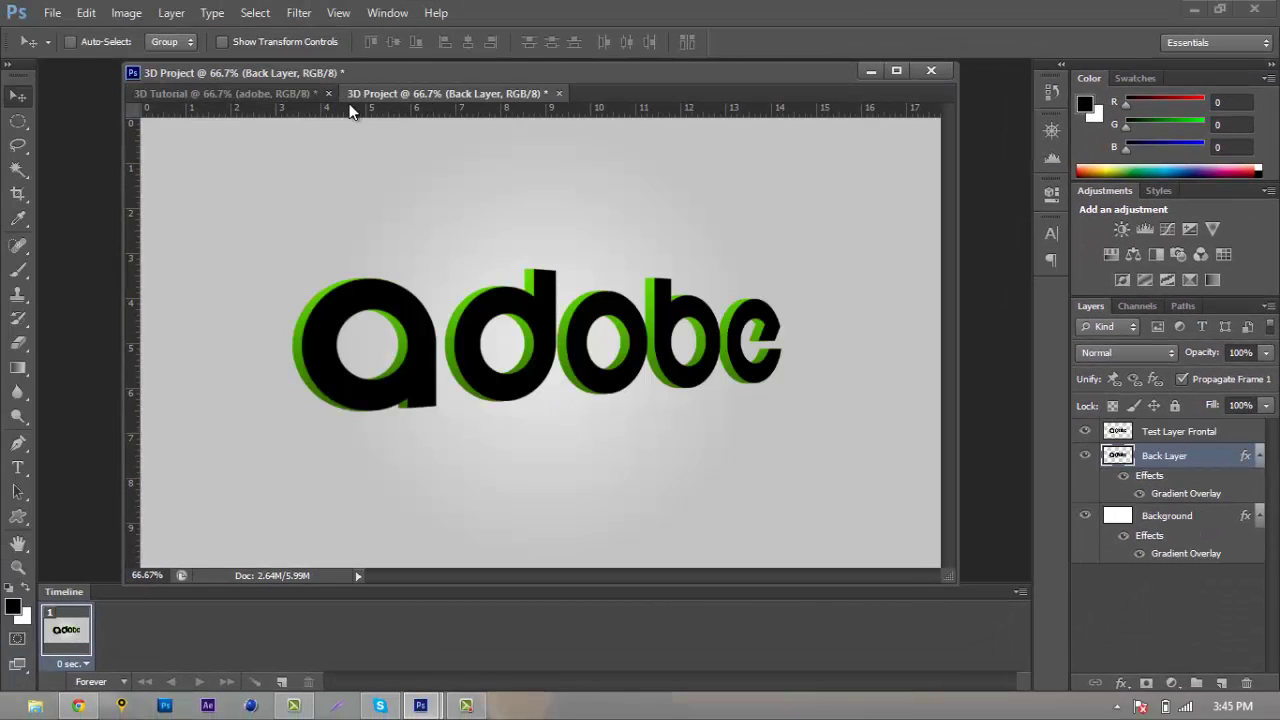
{"action": "left_click", "coordinate": [282, 93]}
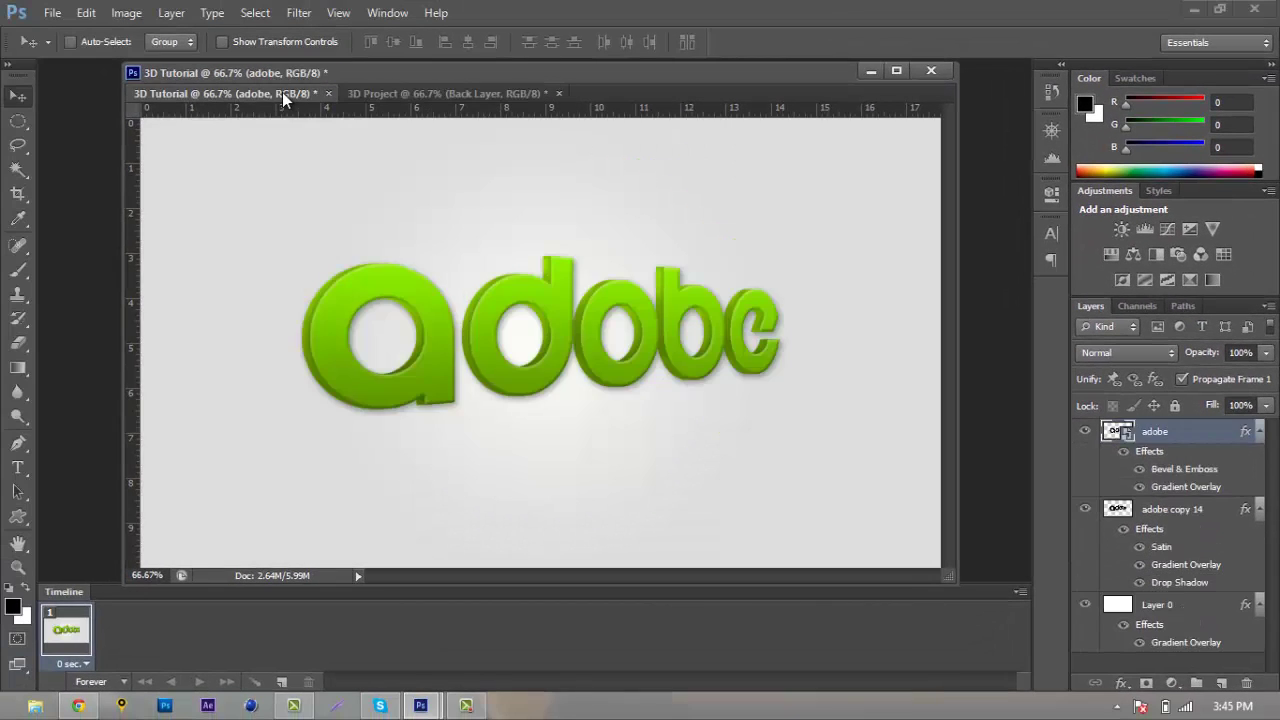
{"action": "left_click", "coordinate": [12, 608]}
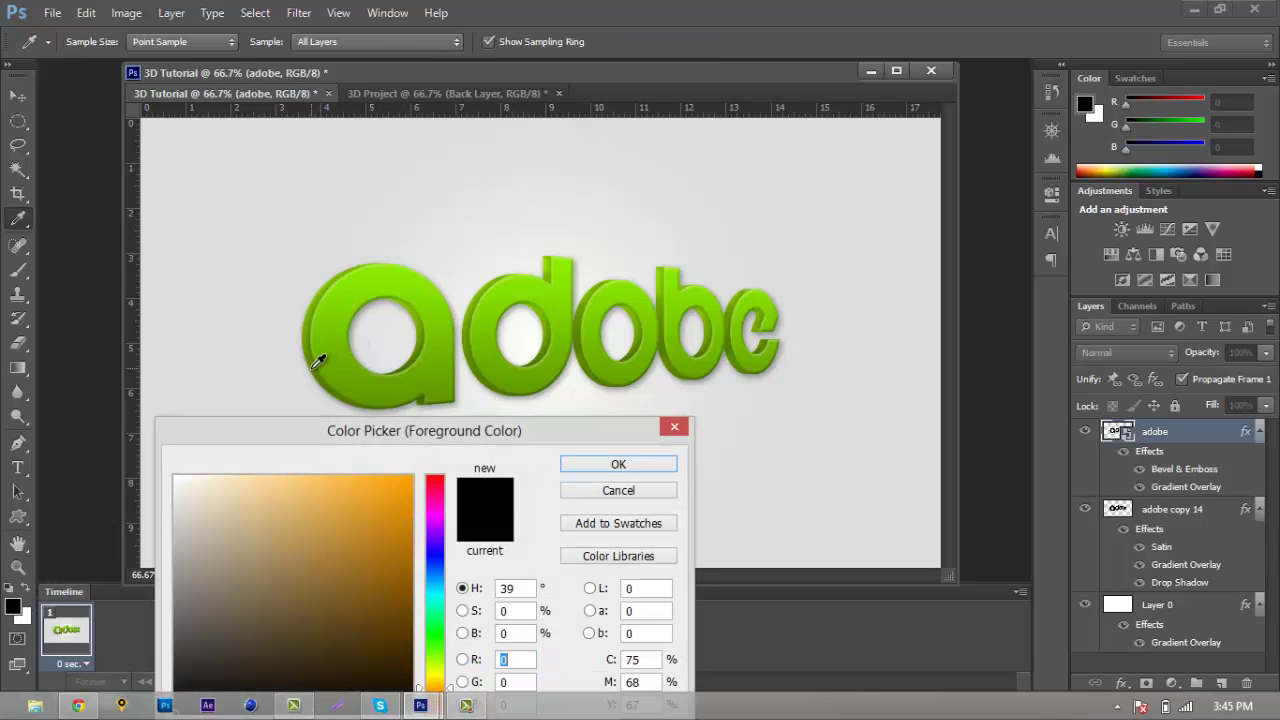
{"action": "left_click", "coordinate": [316, 360]}
{"action": "left_click", "coordinate": [618, 464]}
{"action": "key", "text": "v"}
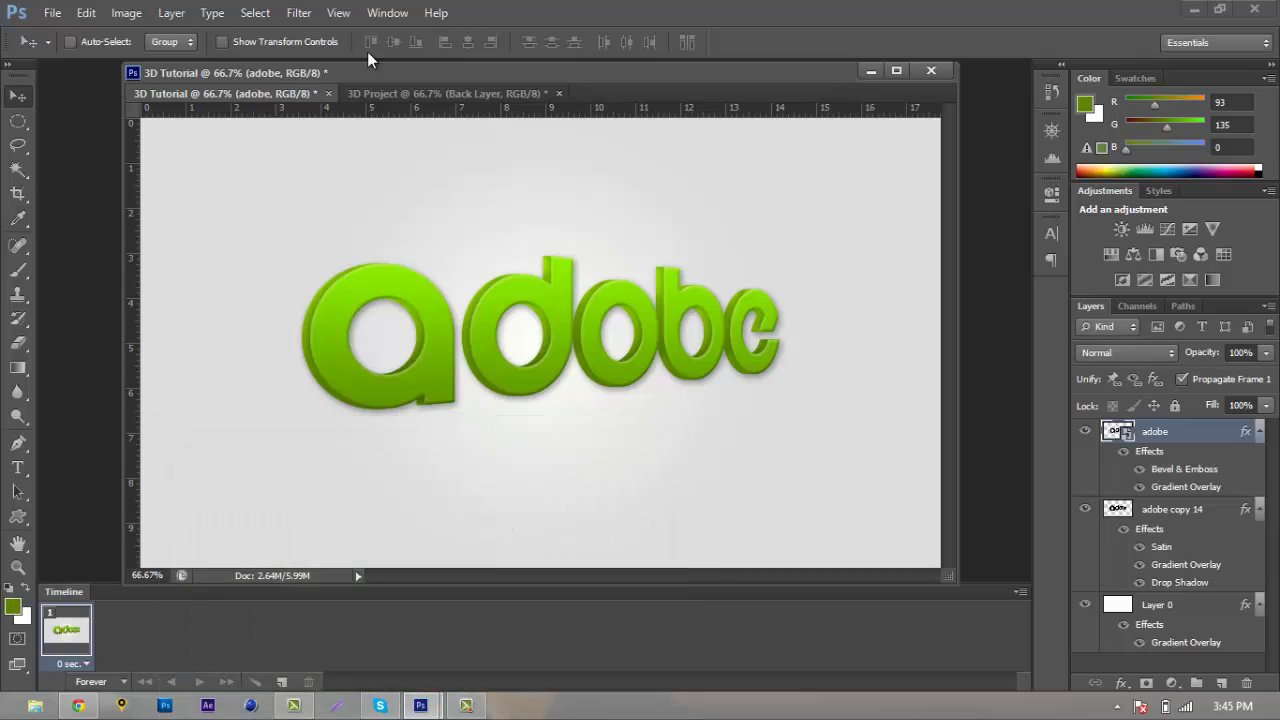
- In 3D Project, slightly darken and desaturate the start stop of Back Layer's overlay gradient and apply the layer style
{"action": "left_click", "coordinate": [405, 90]}
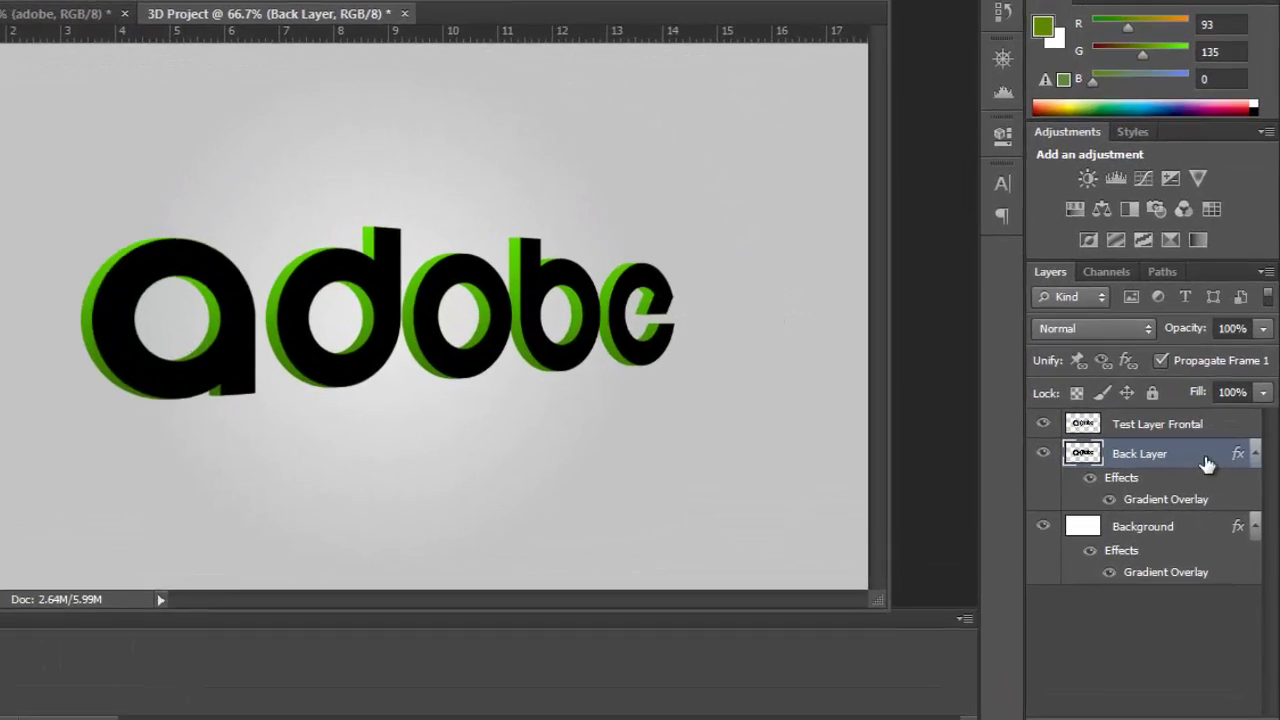
{"action": "double_click", "coordinate": [1219, 460]}
{"action": "left_click", "coordinate": [548, 407]}
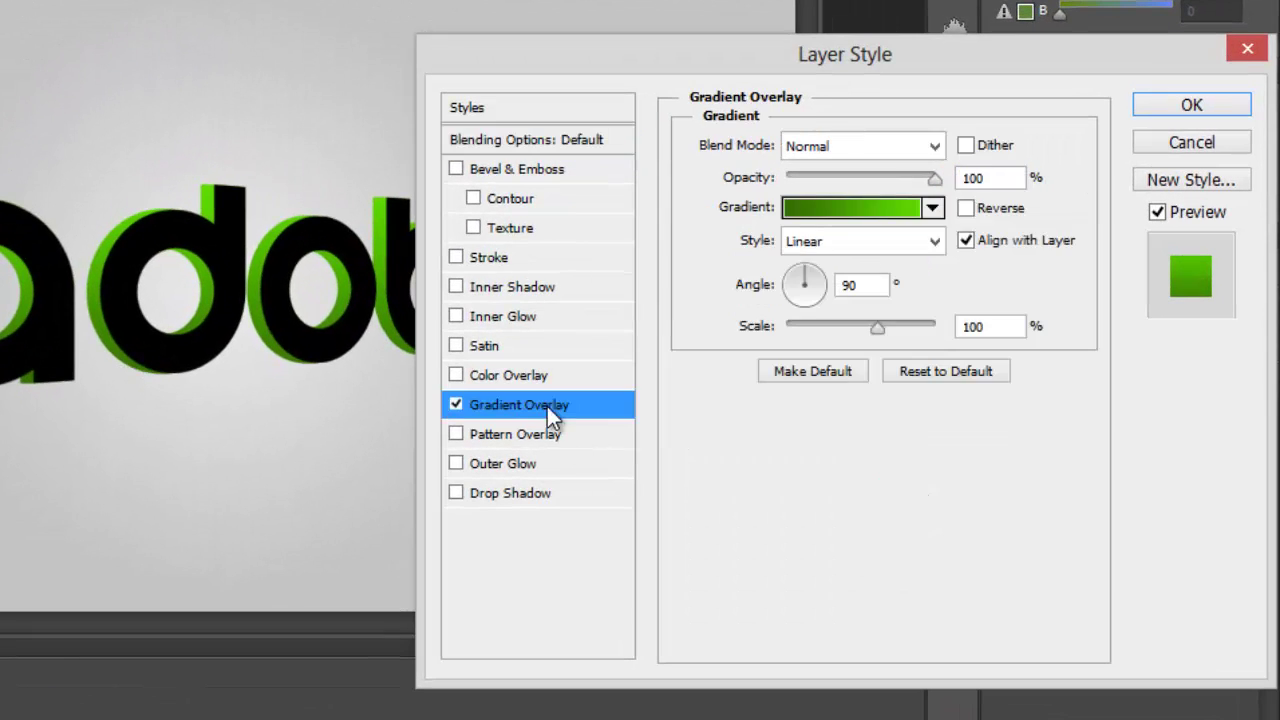
{"action": "left_click", "coordinate": [840, 207]}
{"action": "left_click", "coordinate": [700, 467]}
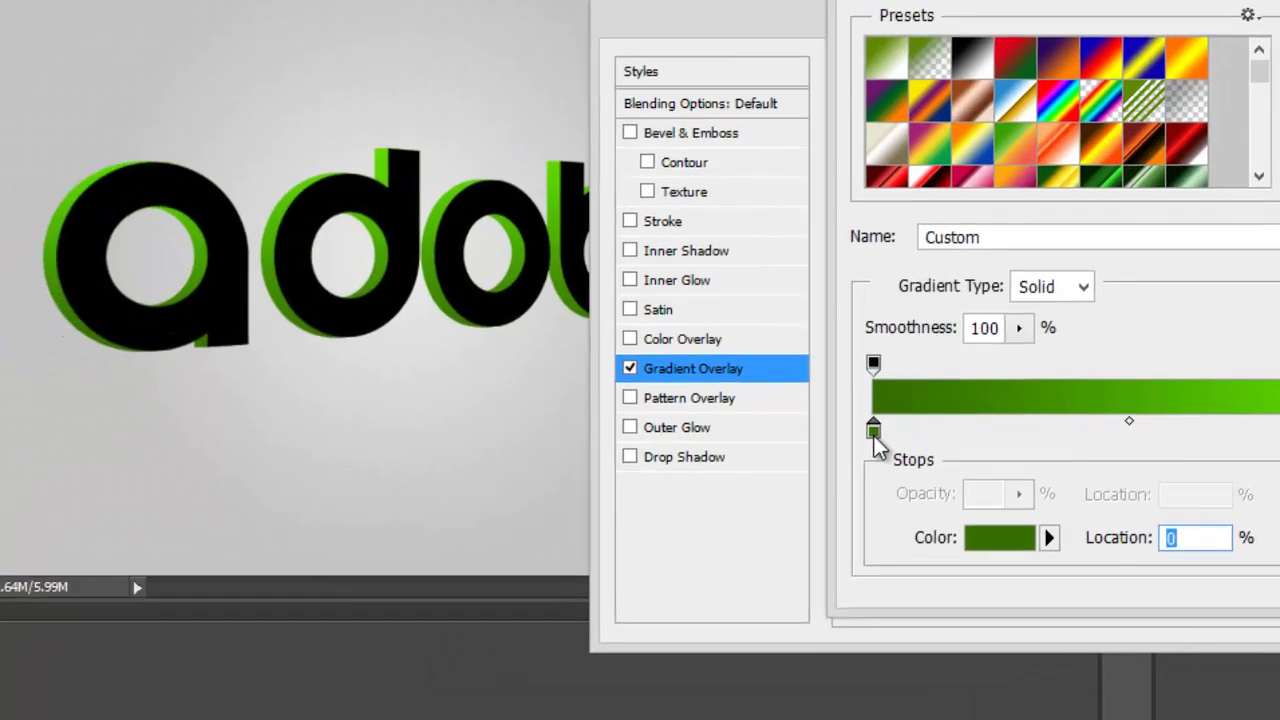
{"action": "double_click", "coordinate": [700, 470]}
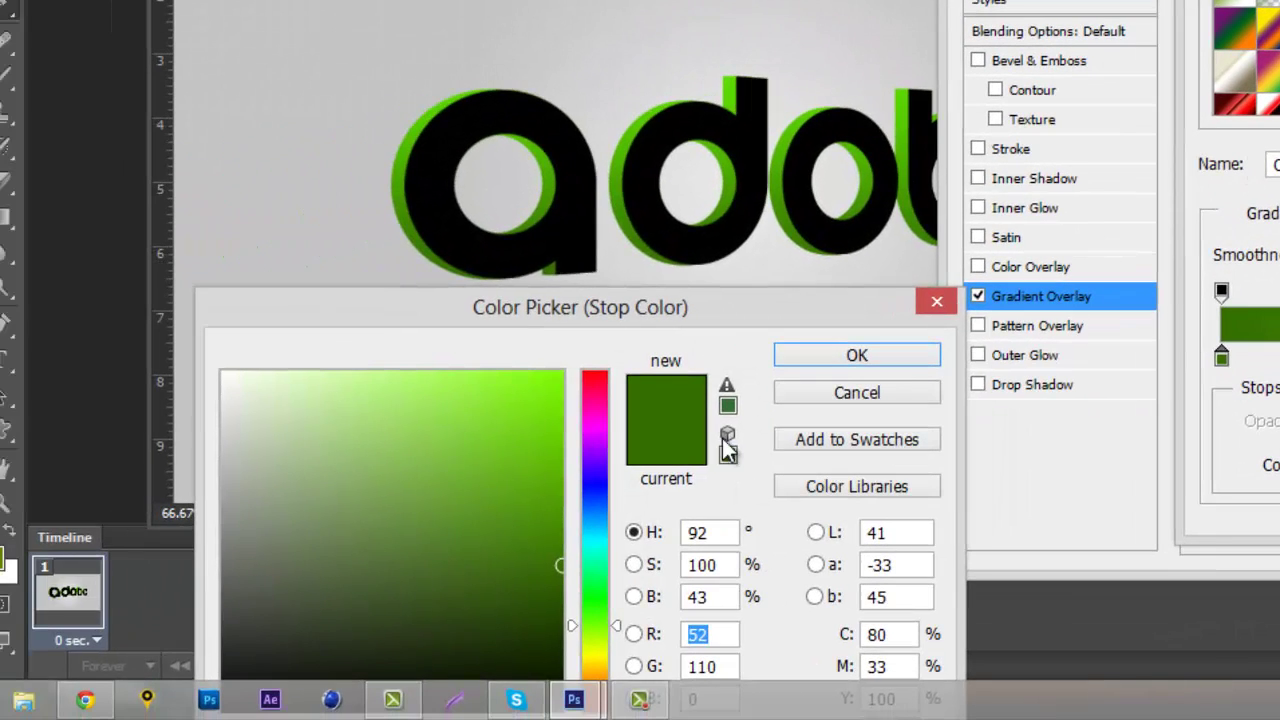
{"action": "left_click_drag", "start_coordinate": [559, 573], "coordinate": [547, 580]}
{"action": "left_click", "coordinate": [858, 352]}
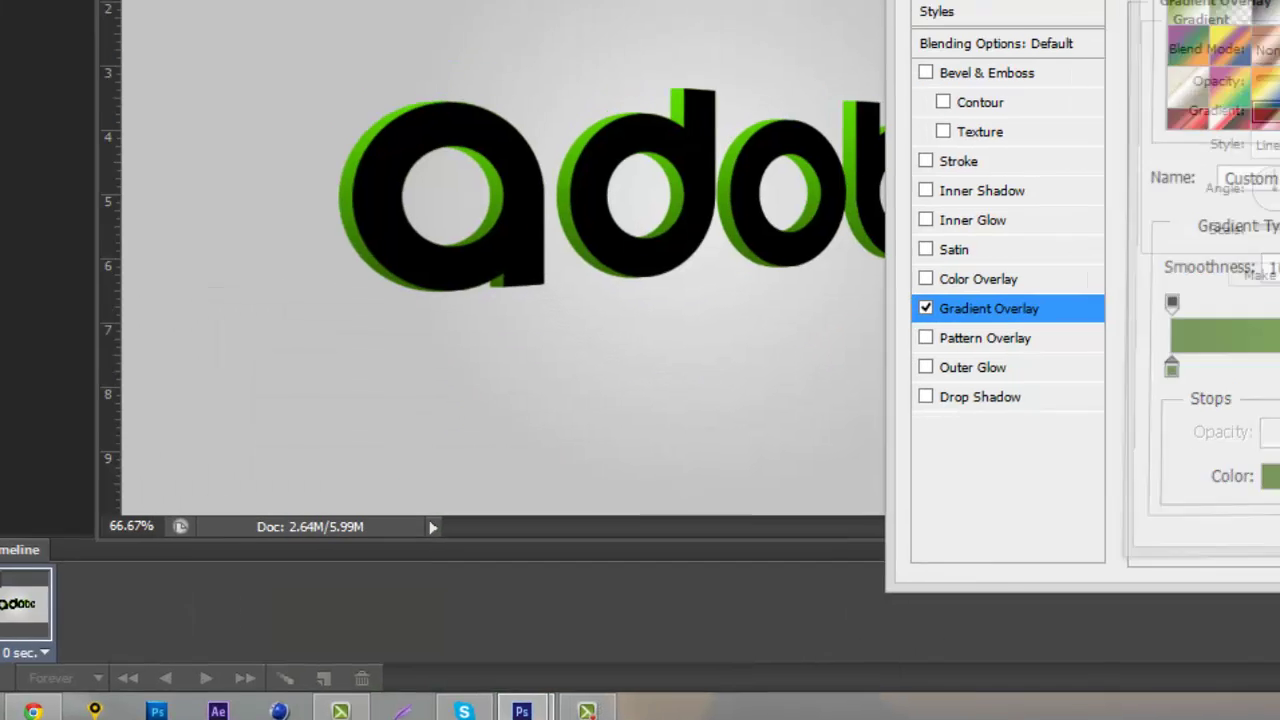
{"action": "left_click", "coordinate": [1279, 6]}
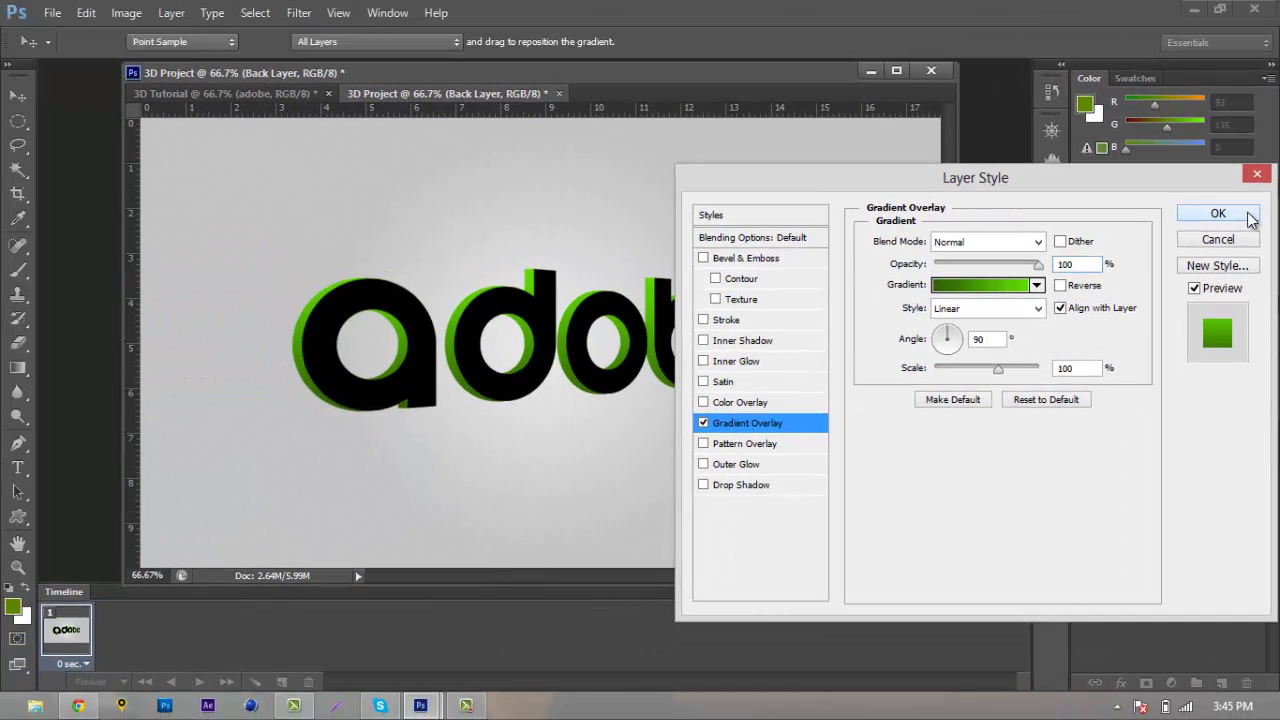
{"action": "left_click", "coordinate": [1240, 122]}
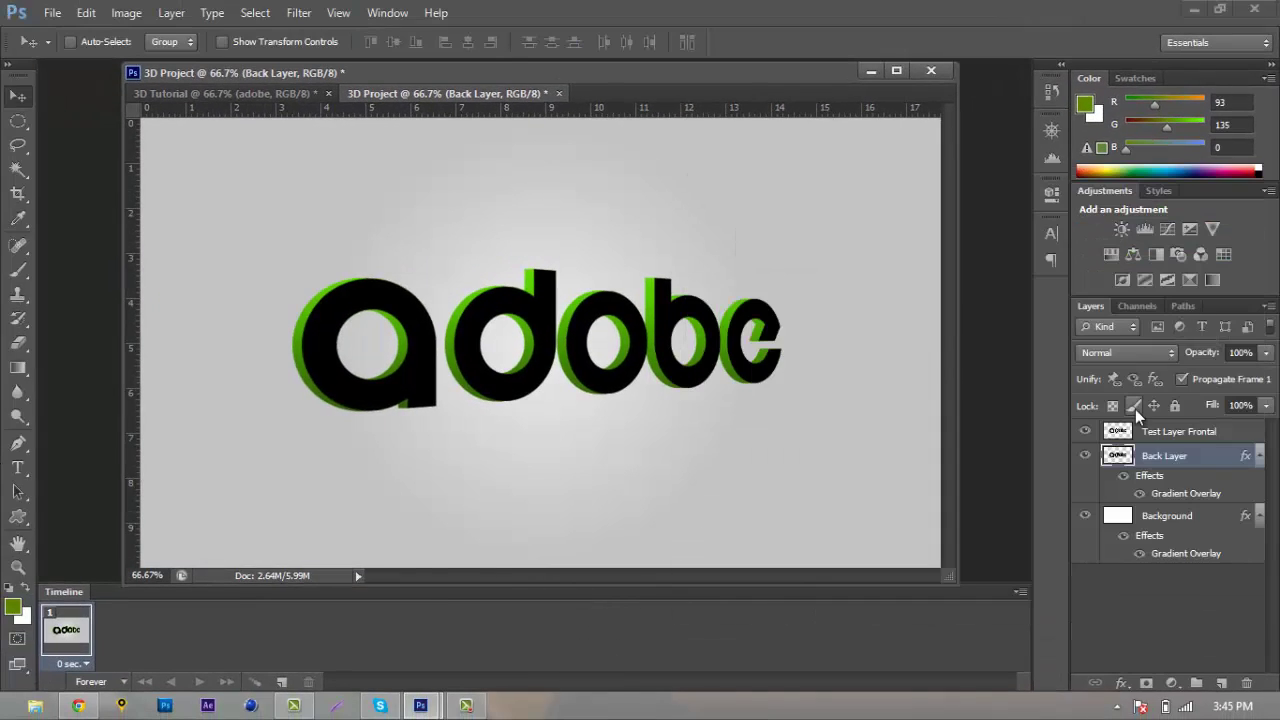
- Add a Bevel & Emboss effect to Test Layer Frontal with a depth of 10%
{"action": "double_click", "coordinate": [1230, 433]}
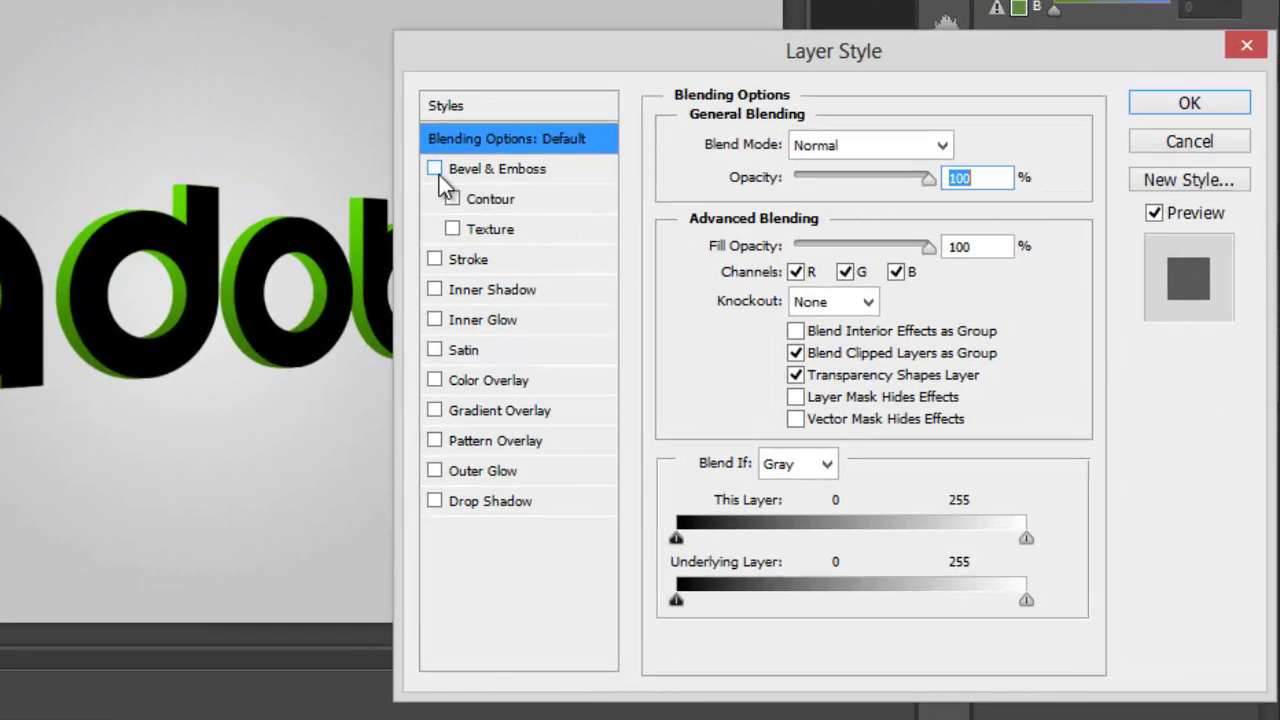
{"action": "left_click", "coordinate": [435, 169]}
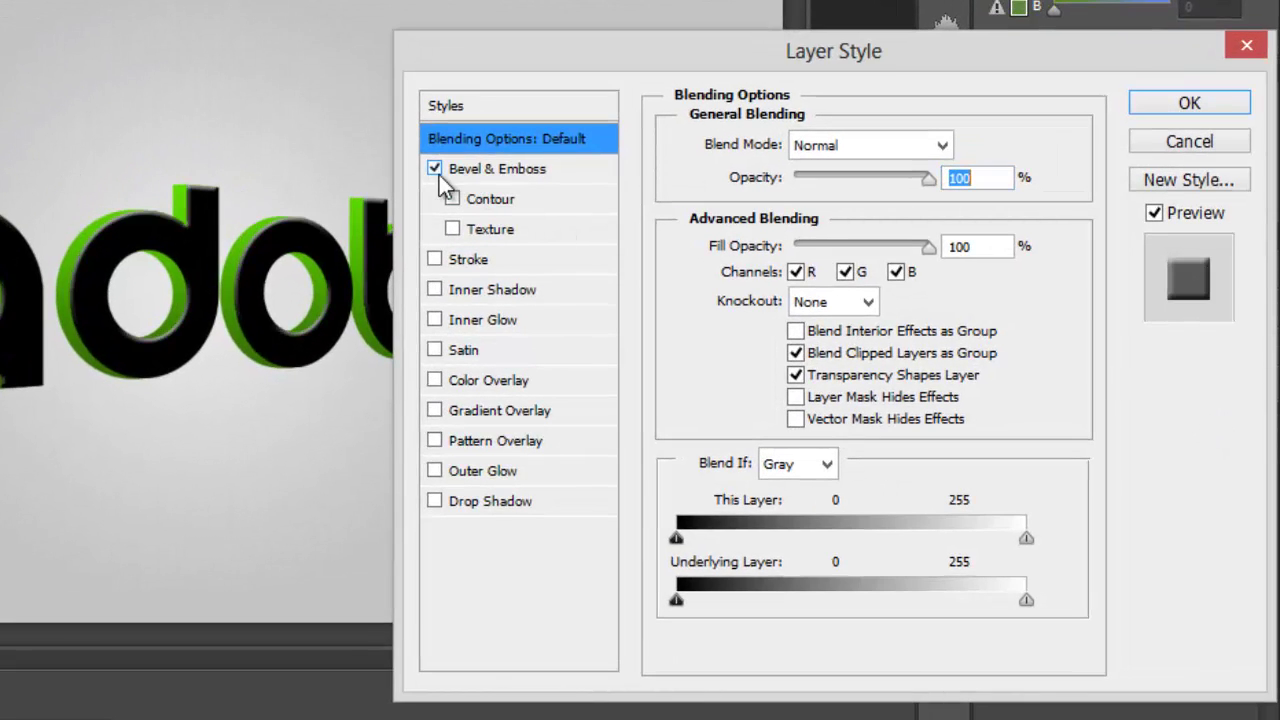
{"action": "left_click", "coordinate": [500, 170]}
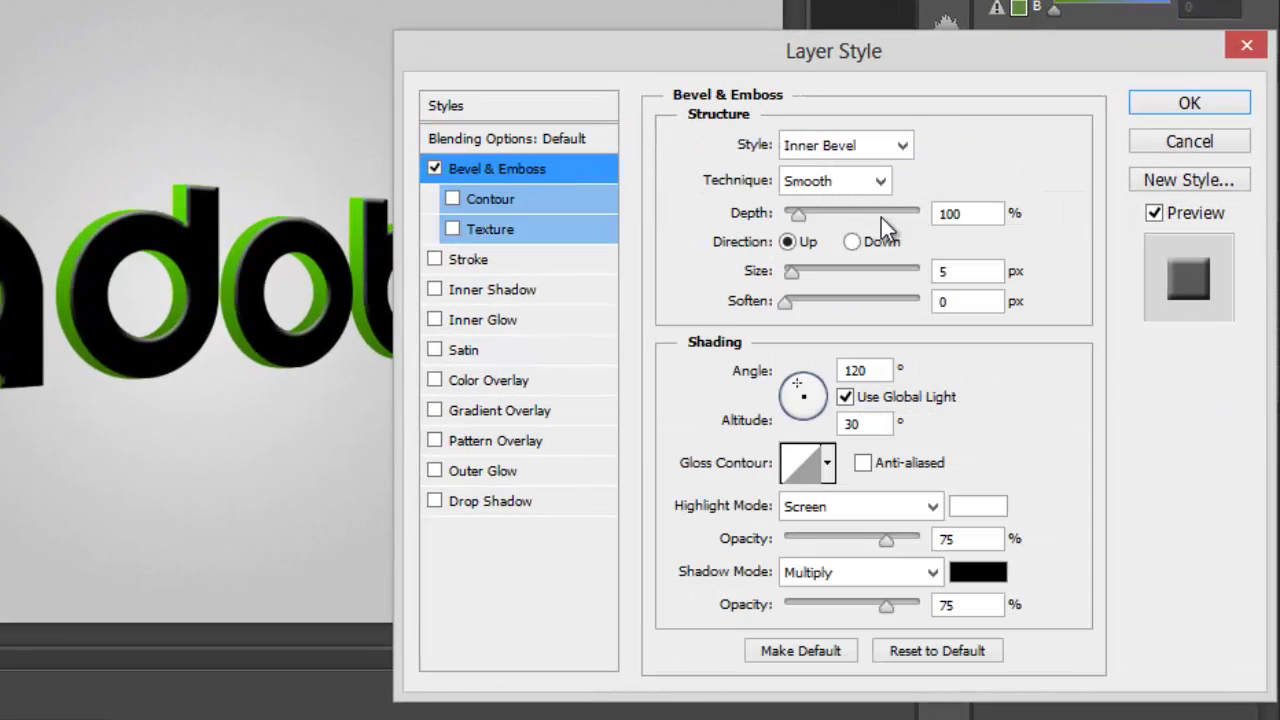
{"action": "double_click", "coordinate": [977, 213]}
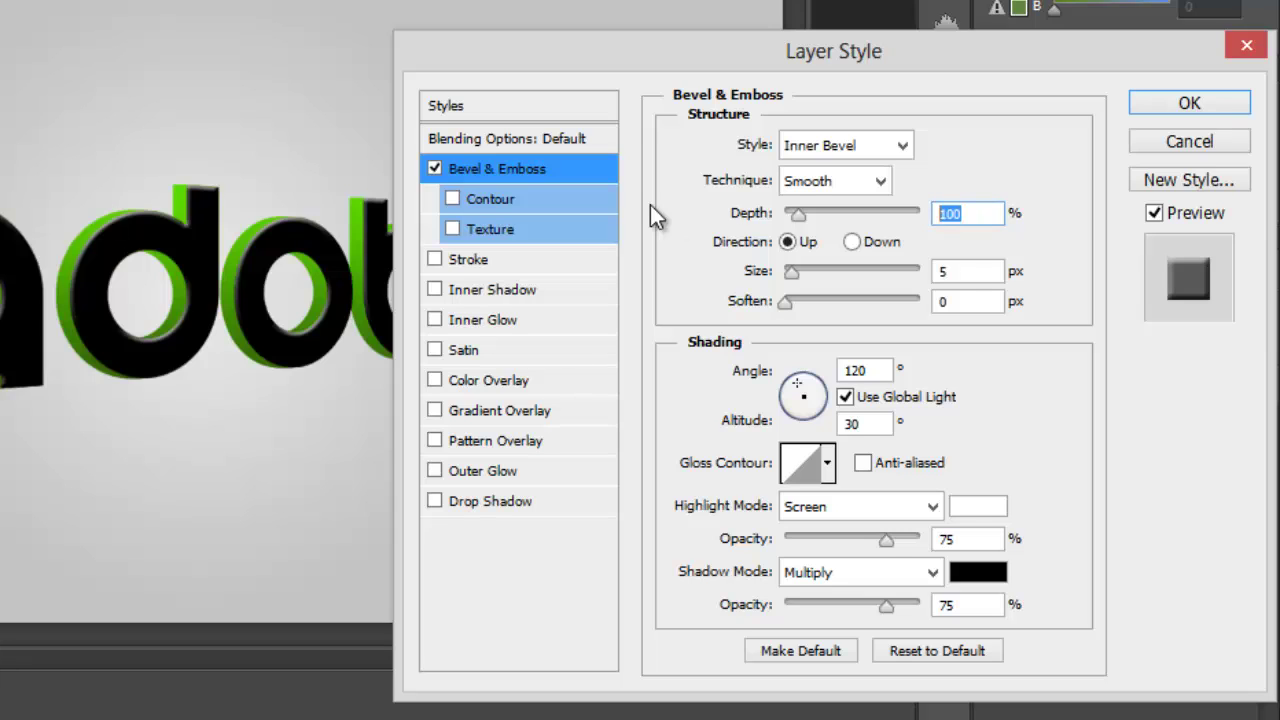
{"action": "type", "text": "10"}
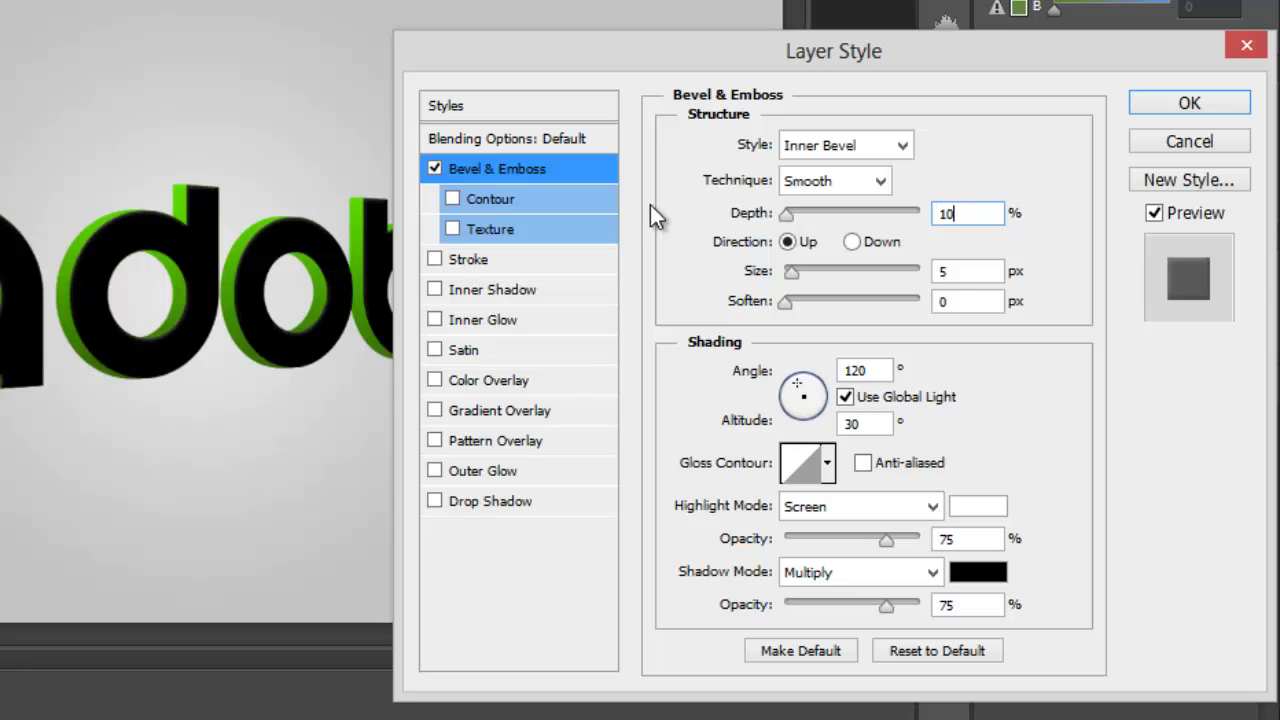
- Enable the bevel's Contour option and set its range to 60%
{"action": "left_click", "coordinate": [448, 199]}
{"action": "left_click", "coordinate": [476, 196]}
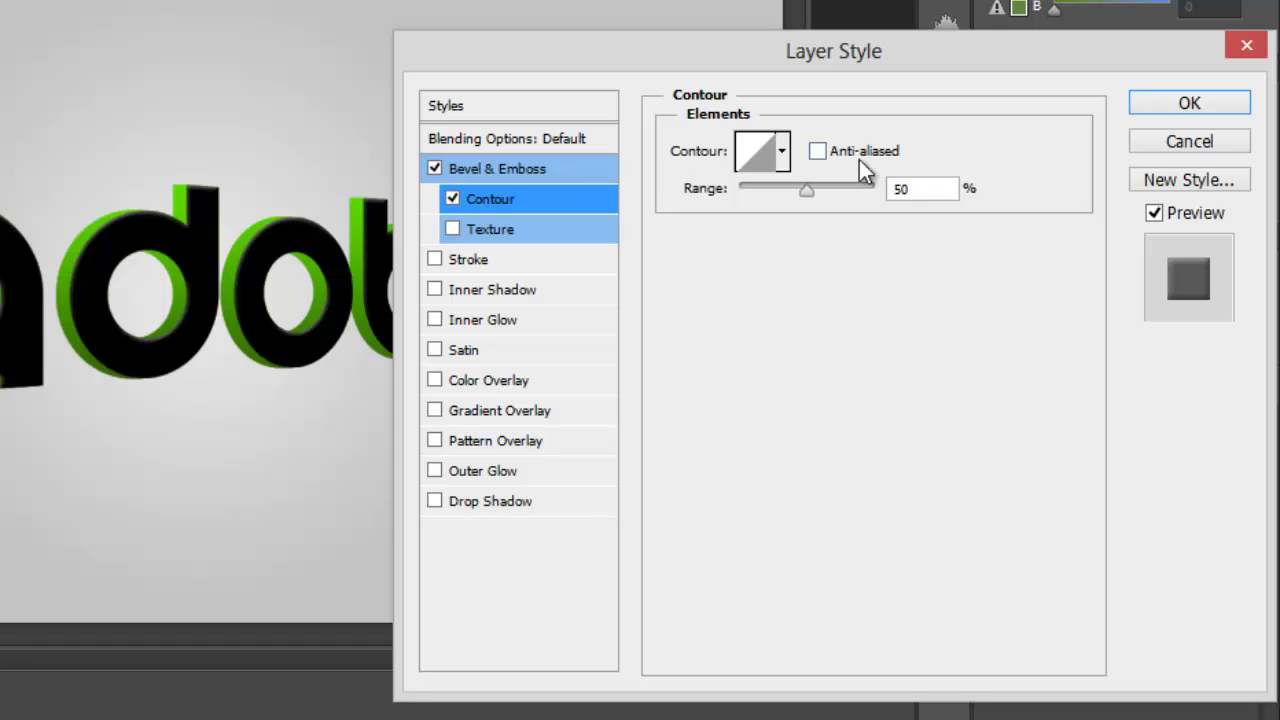
{"action": "left_click", "coordinate": [938, 190]}
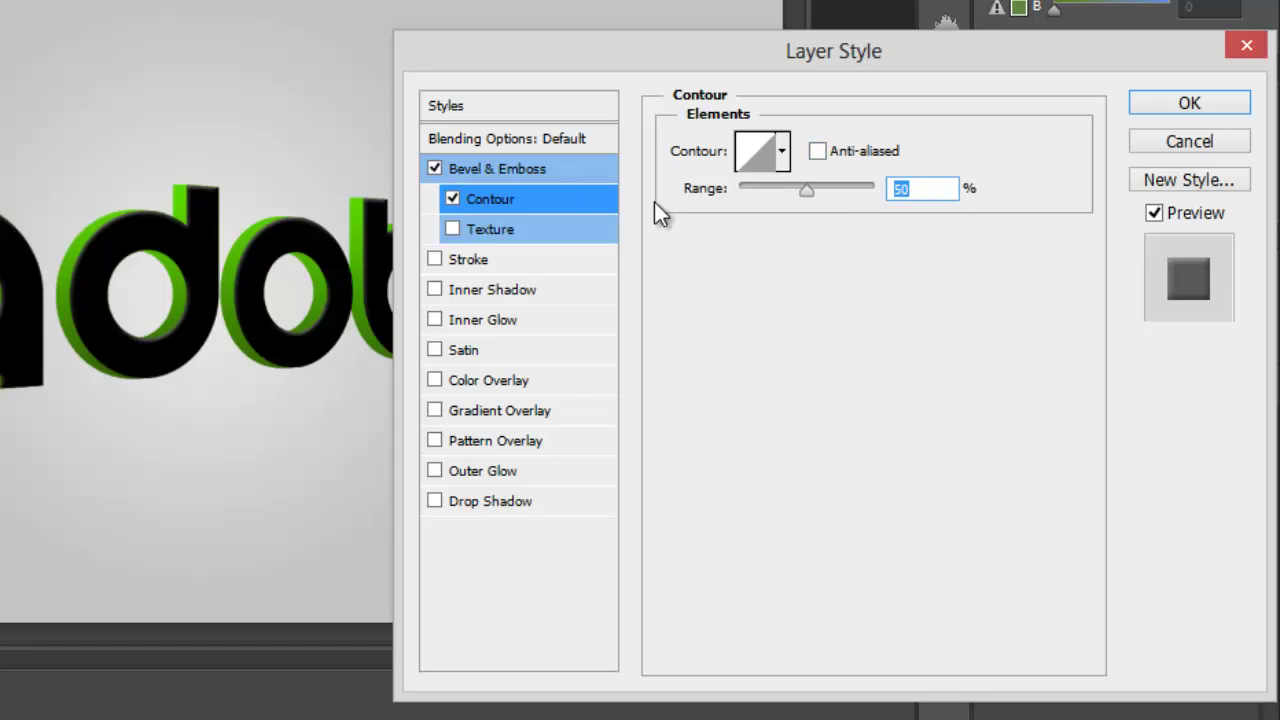
{"action": "type", "text": "60"}
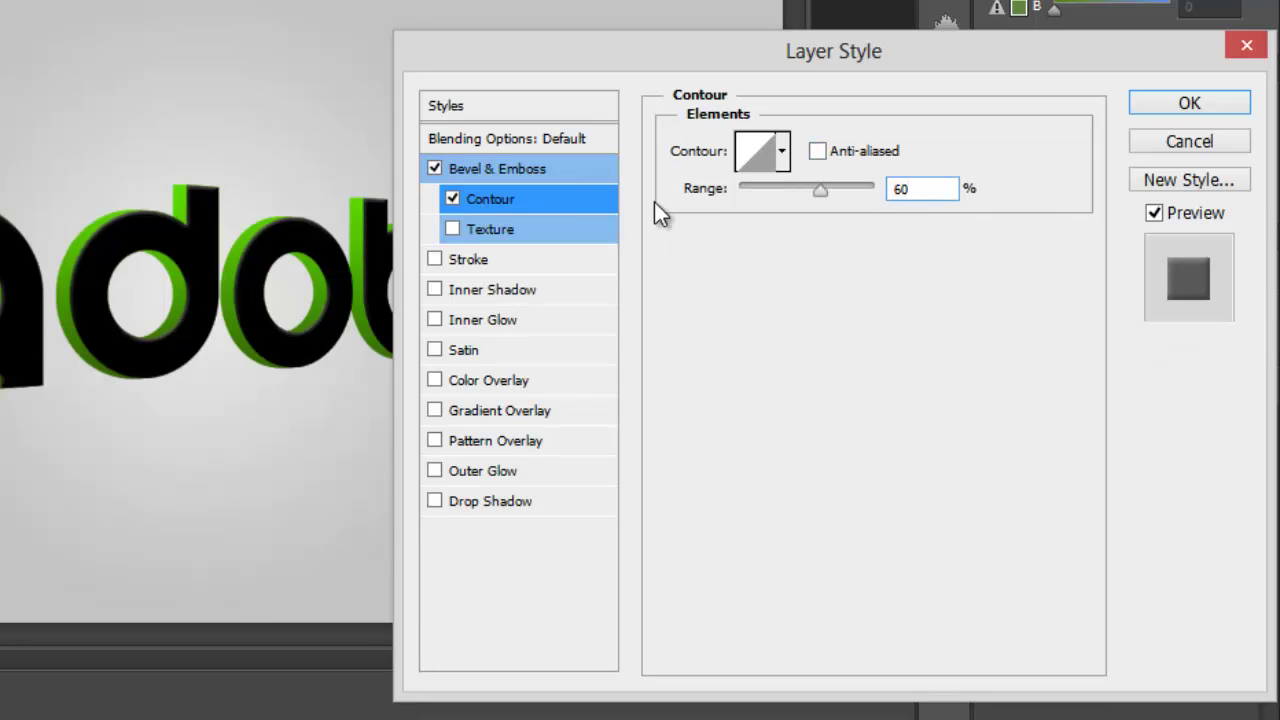
- Set both the highlight opacity and the shadow opacity of the bevel to 50%
{"action": "left_click", "coordinate": [496, 166]}
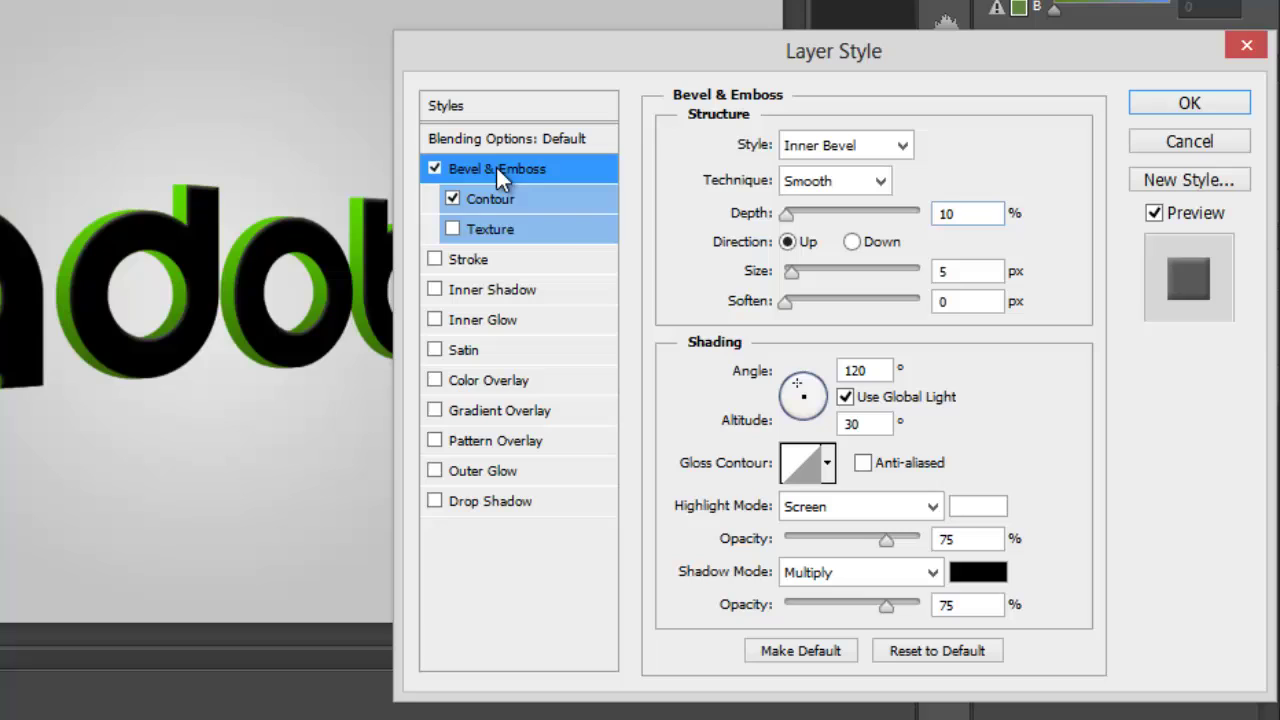
{"action": "left_click", "coordinate": [960, 540]}
{"action": "type", "text": "50"}
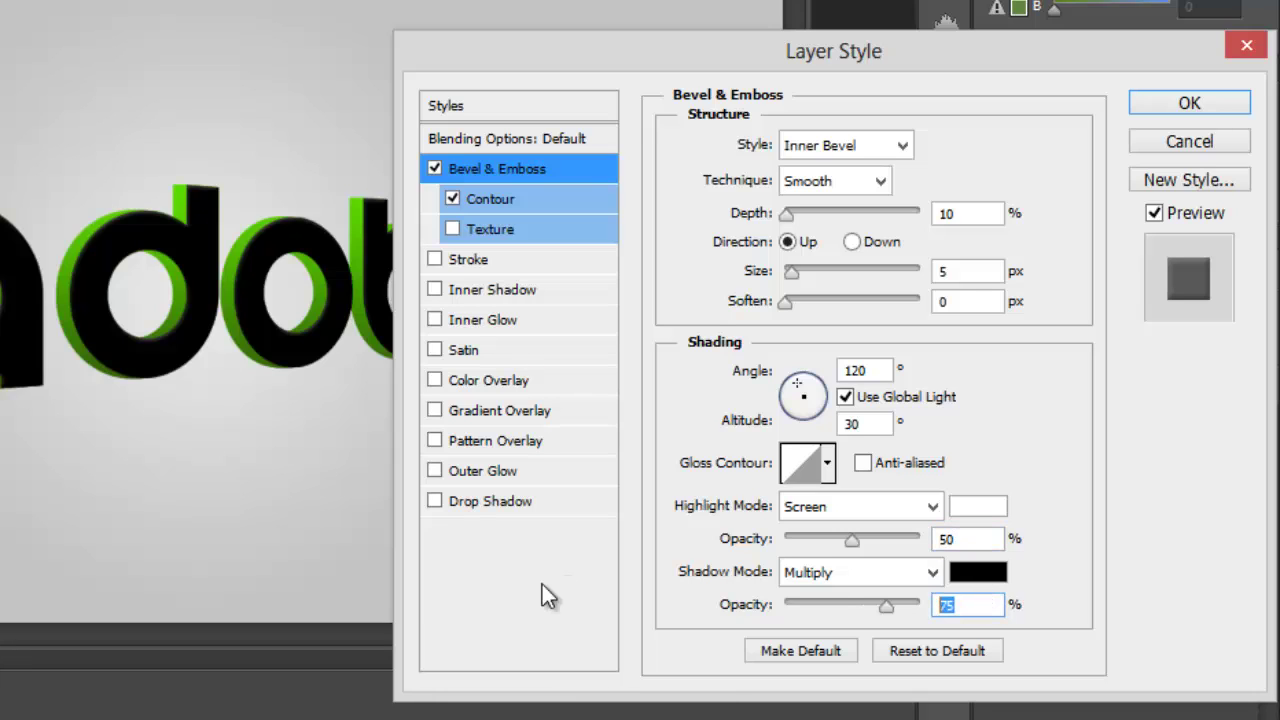
{"action": "type", "text": "50"}
- Add a gradient overlay to Test Layer Frontal and set its start stop to a dark, saturated green with hue 85
{"action": "left_click", "coordinate": [435, 411]}
{"action": "left_click", "coordinate": [469, 407]}
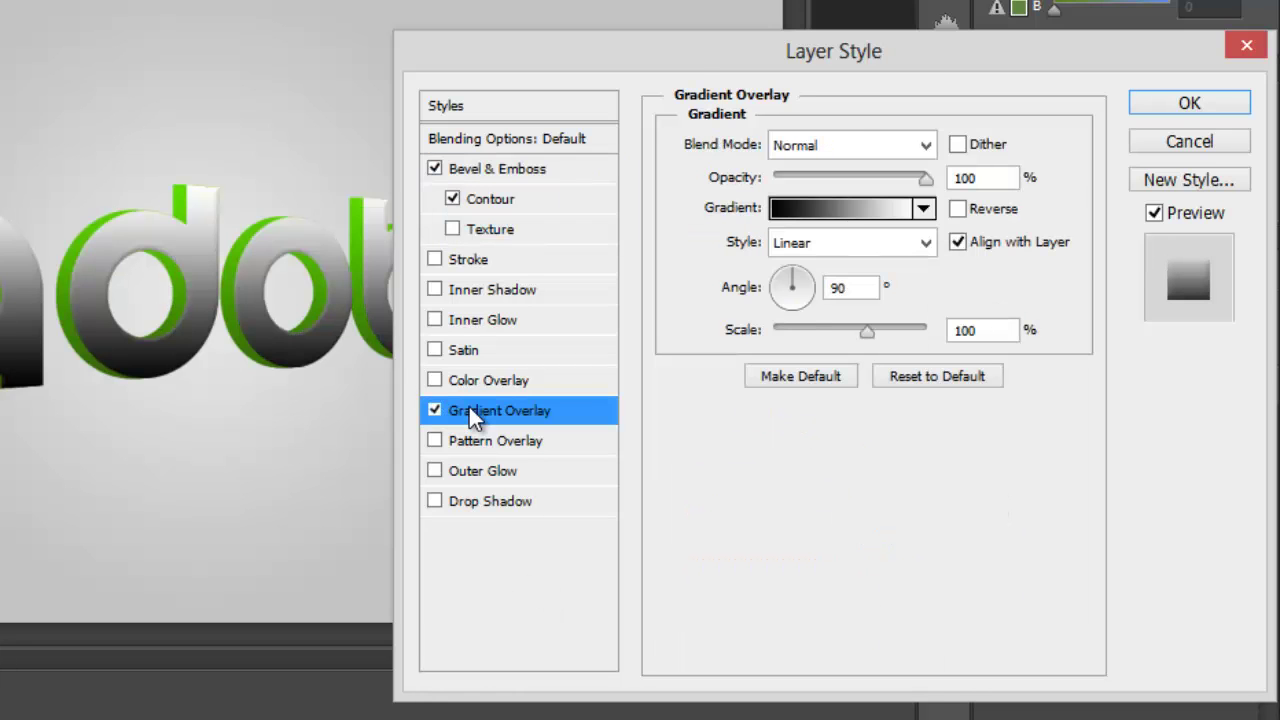
{"action": "left_click", "coordinate": [848, 214]}
{"action": "left_click", "coordinate": [684, 474]}
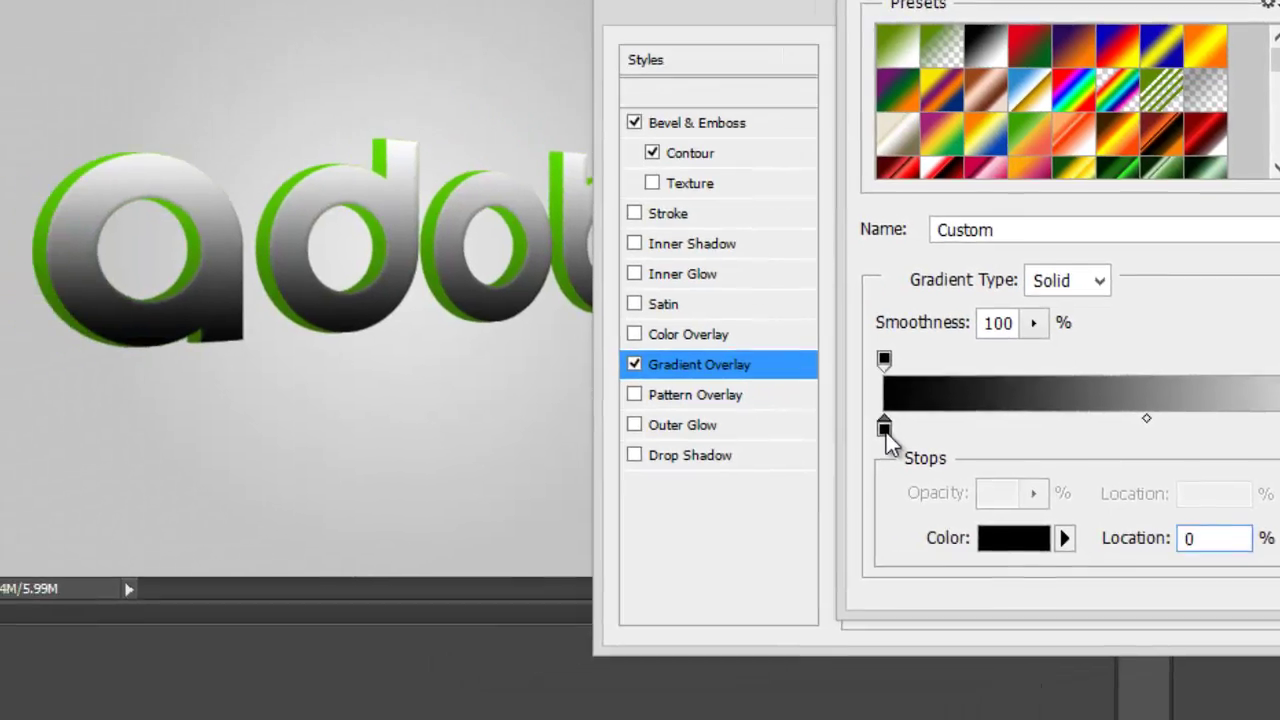
{"action": "double_click", "coordinate": [884, 428]}
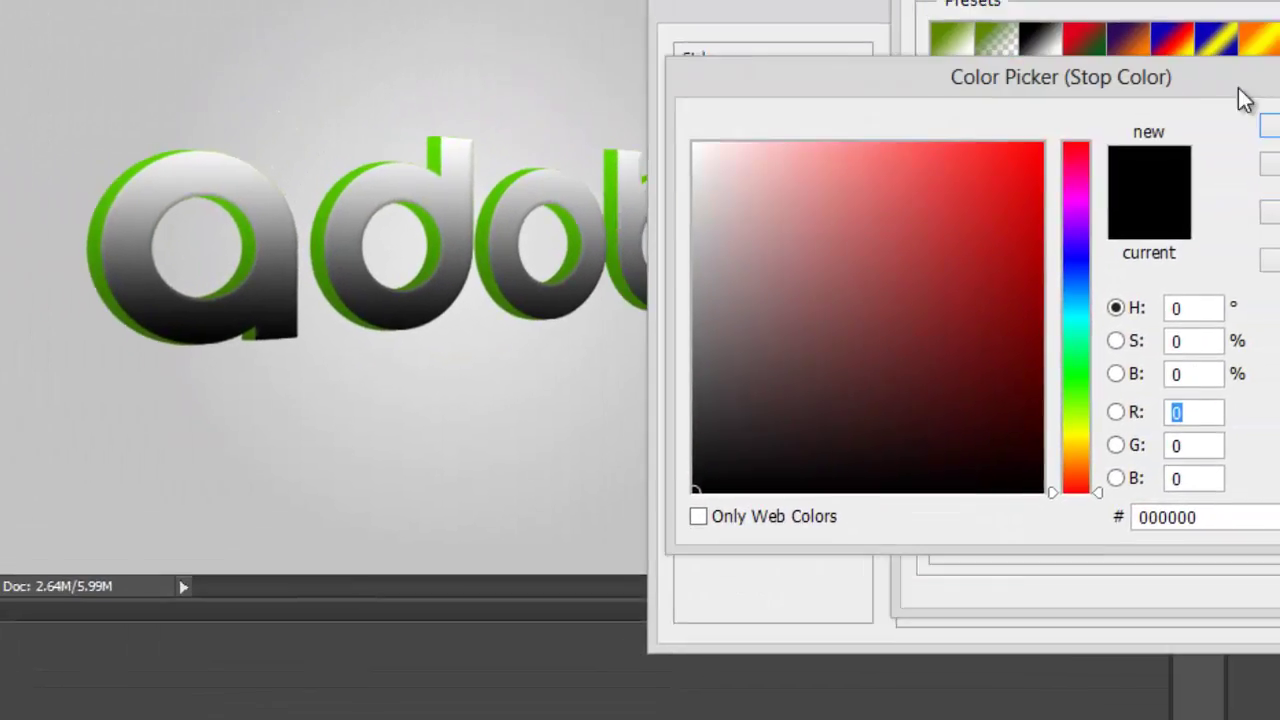
{"action": "left_click_drag", "start_coordinate": [1092, 396], "coordinate": [1091, 393]}
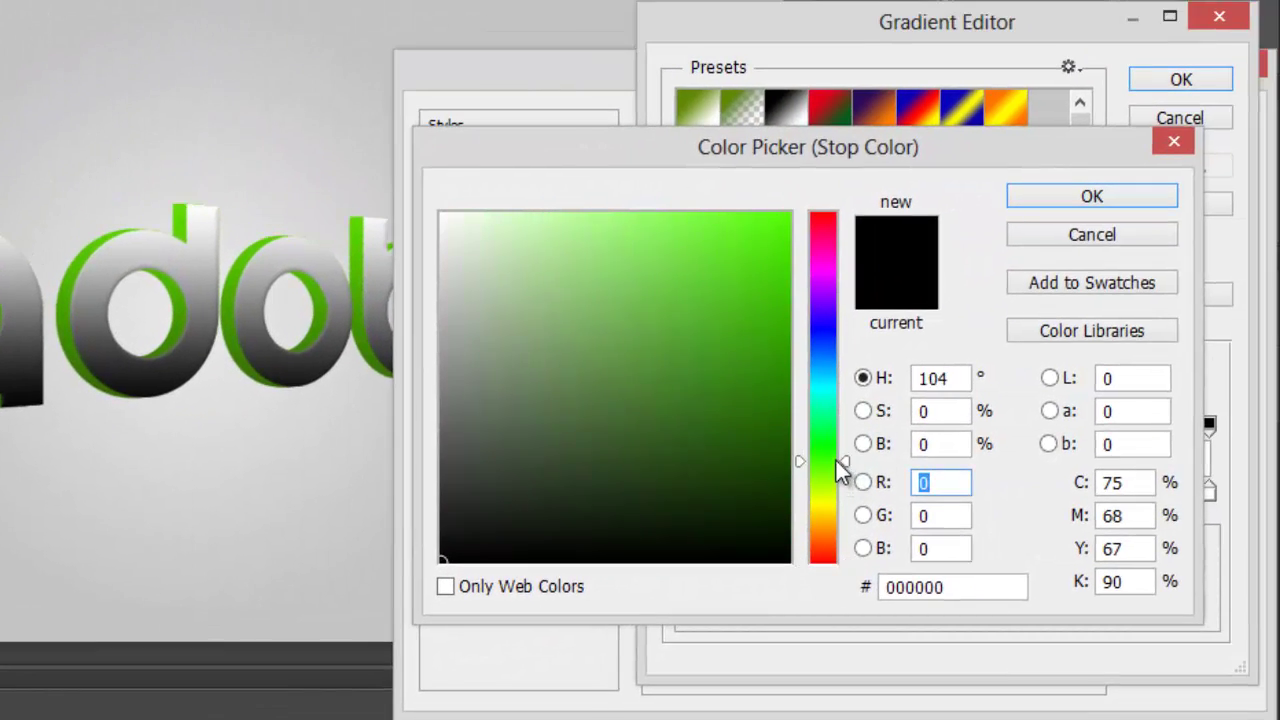
{"action": "left_click_drag", "start_coordinate": [838, 472], "coordinate": [837, 491]}
{"action": "left_click", "coordinate": [763, 360]}
{"action": "left_click", "coordinate": [790, 355]}
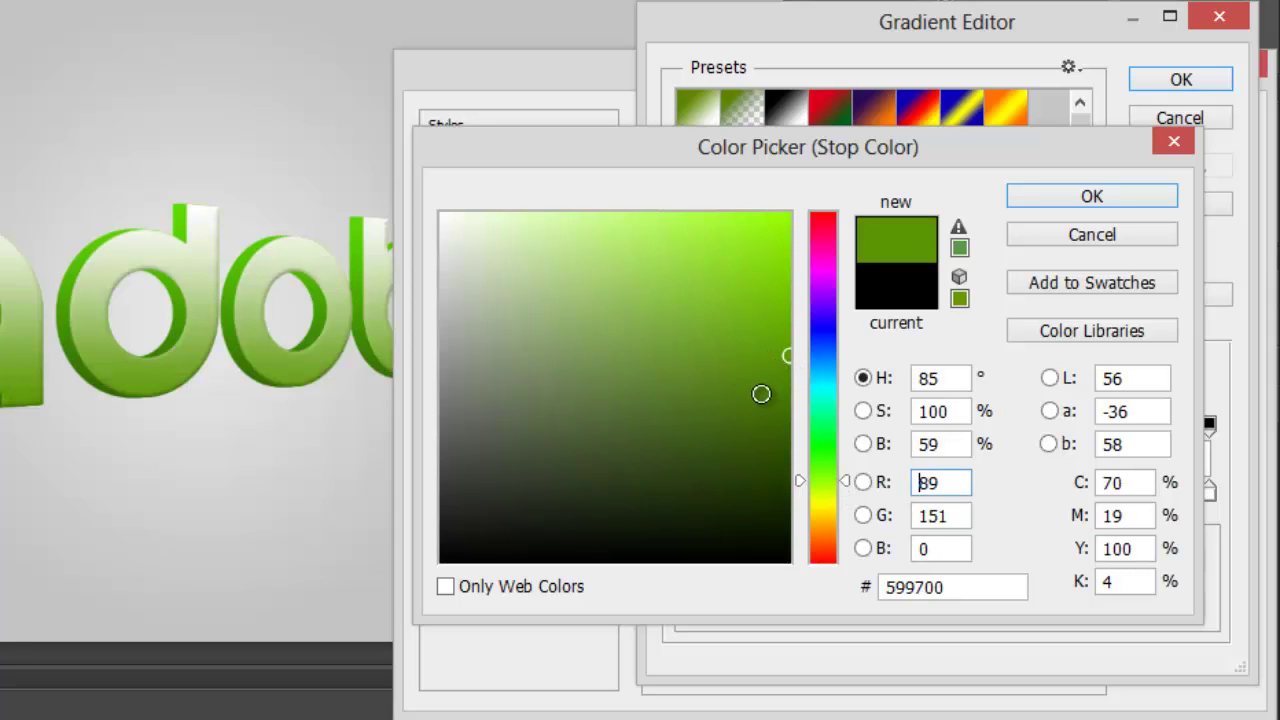
{"action": "left_click", "coordinate": [791, 380]}
{"action": "left_click", "coordinate": [786, 364]}
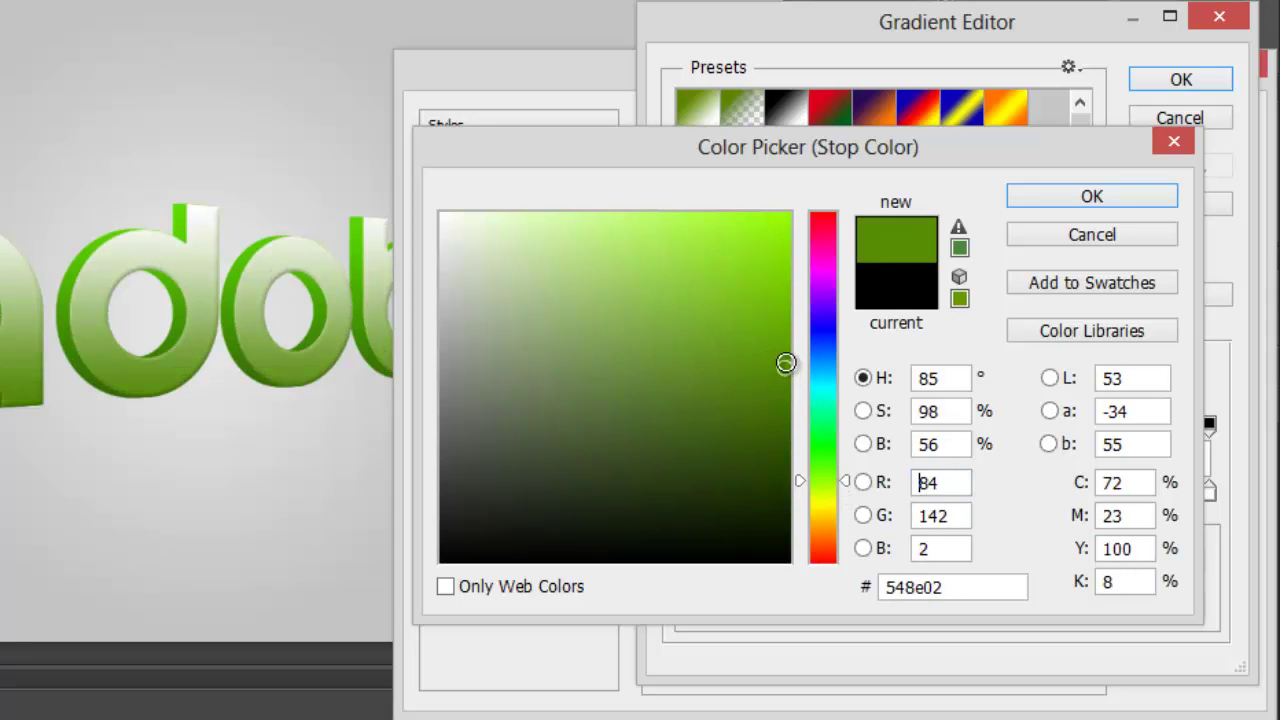
{"action": "left_click", "coordinate": [787, 358]}
{"action": "left_click", "coordinate": [1094, 199]}
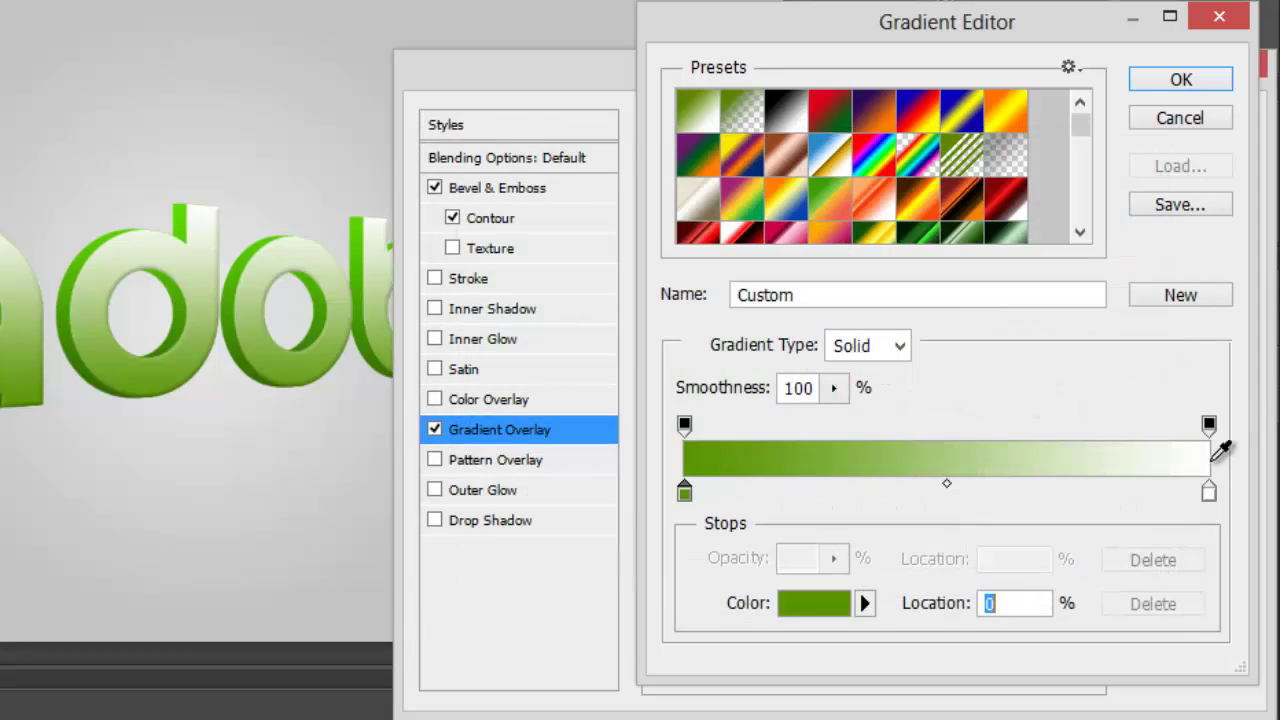
- Set the overlay gradient's end stop to bright green #83df00 and accept the gradient
{"action": "double_click", "coordinate": [1209, 492]}
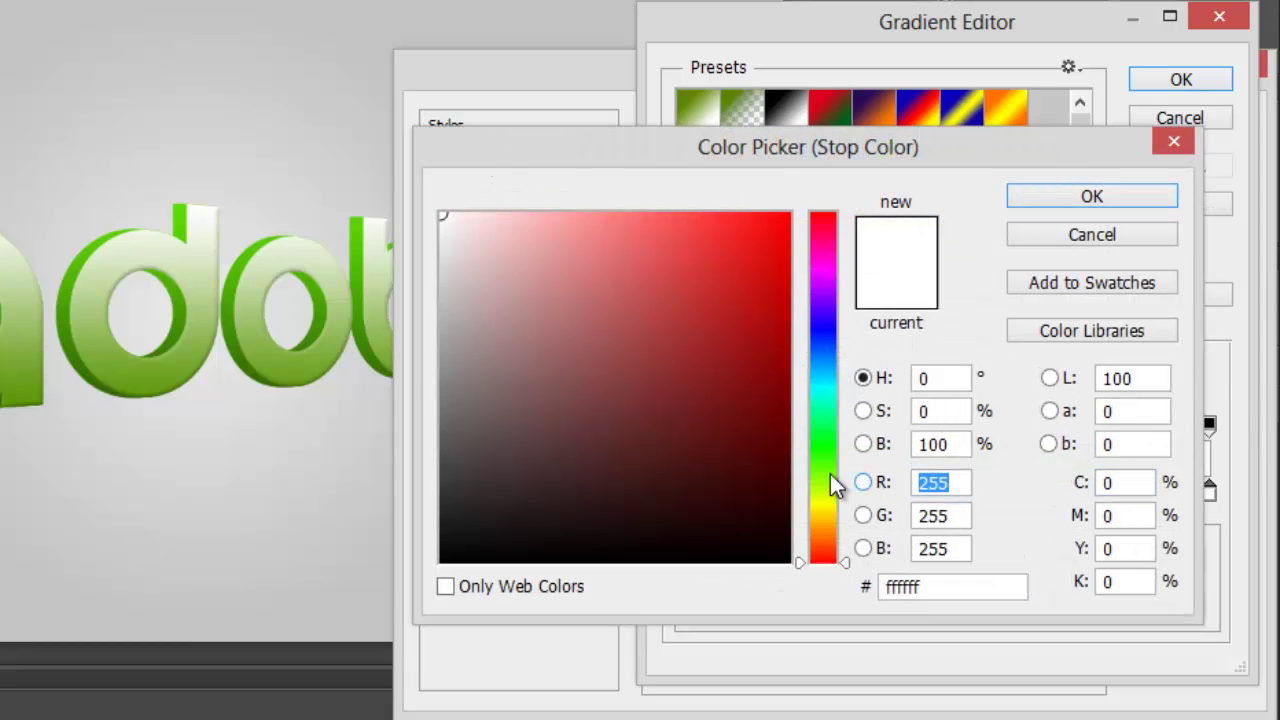
{"action": "mouse_move", "coordinate": [830, 474]}
{"action": "left_mouse_down"}
{"action": "mouse_move", "coordinate": [827, 451]}
{"action": "mouse_move", "coordinate": [833, 481]}
{"action": "left_mouse_up"}
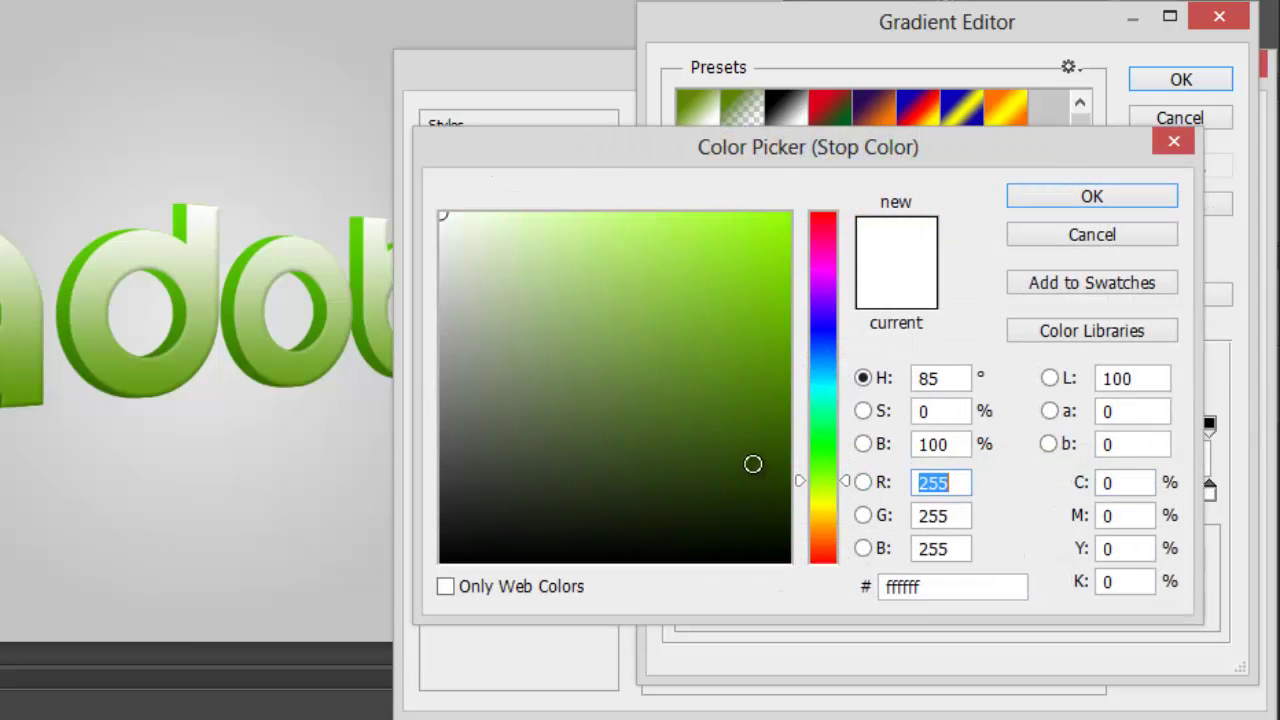
{"action": "left_click", "coordinate": [787, 276]}
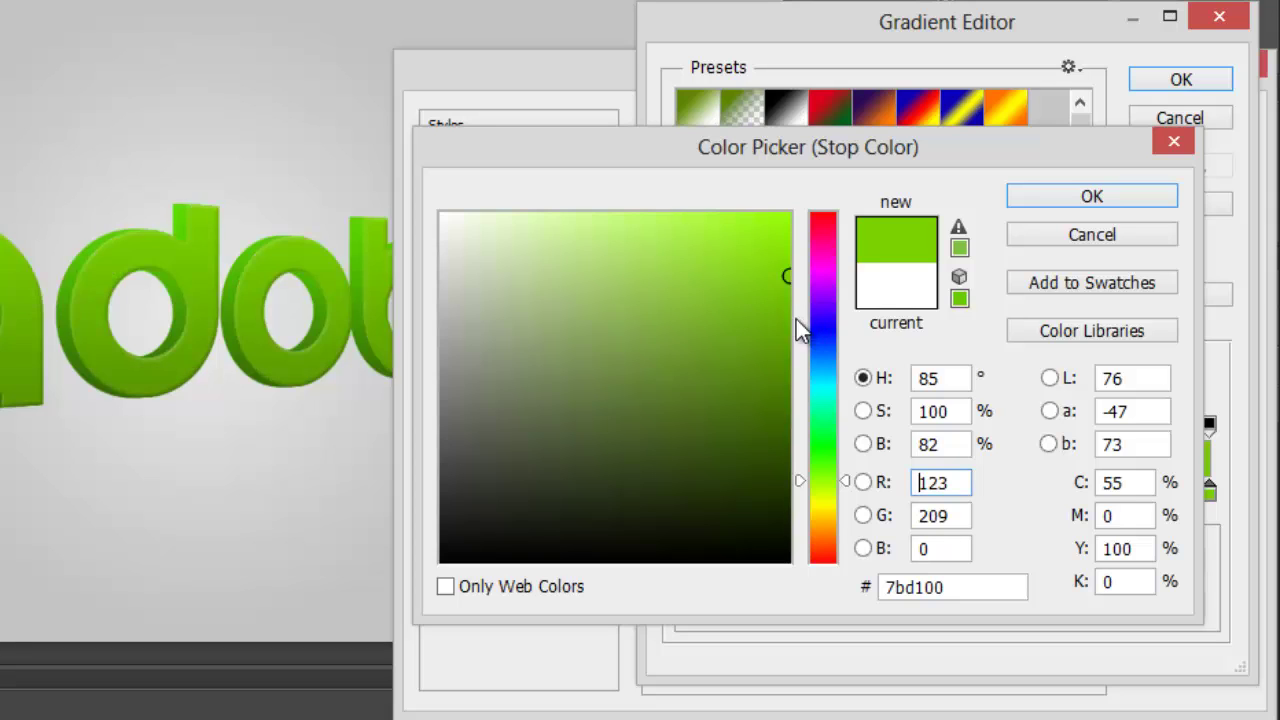
{"action": "left_click", "coordinate": [791, 332]}
{"action": "left_click", "coordinate": [790, 257]}
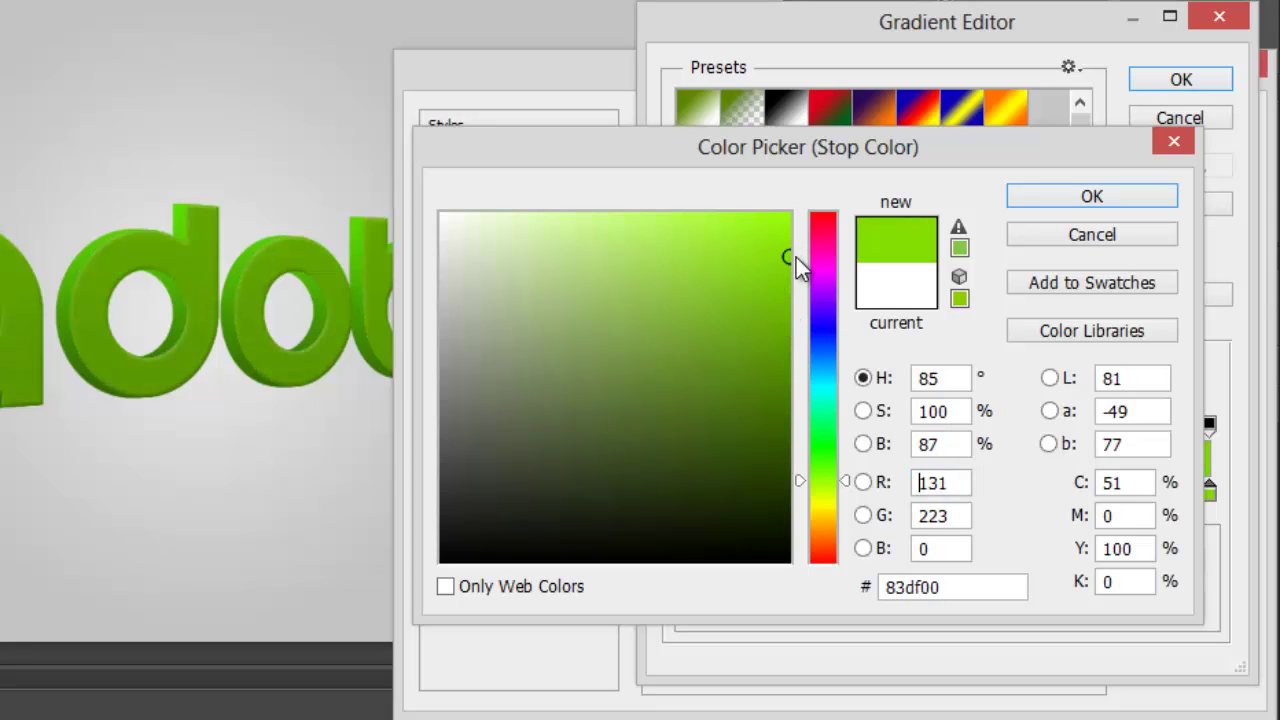
{"action": "left_click", "coordinate": [1150, 197]}
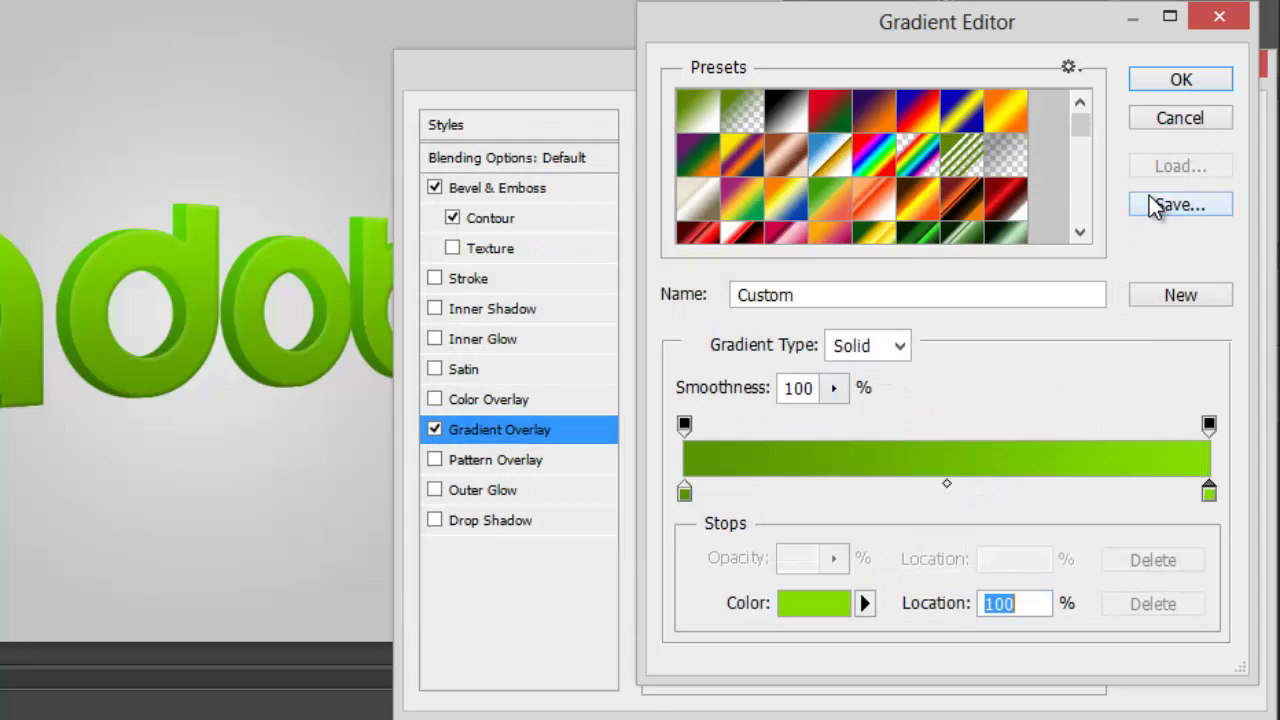
{"action": "left_click", "coordinate": [1206, 78]}
- Set the Bevel & Emboss depth of Test Layer Frontal to 20% and apply the layer style
{"action": "left_click_drag", "start_coordinate": [1131, 78], "coordinate": [1279, 119]}
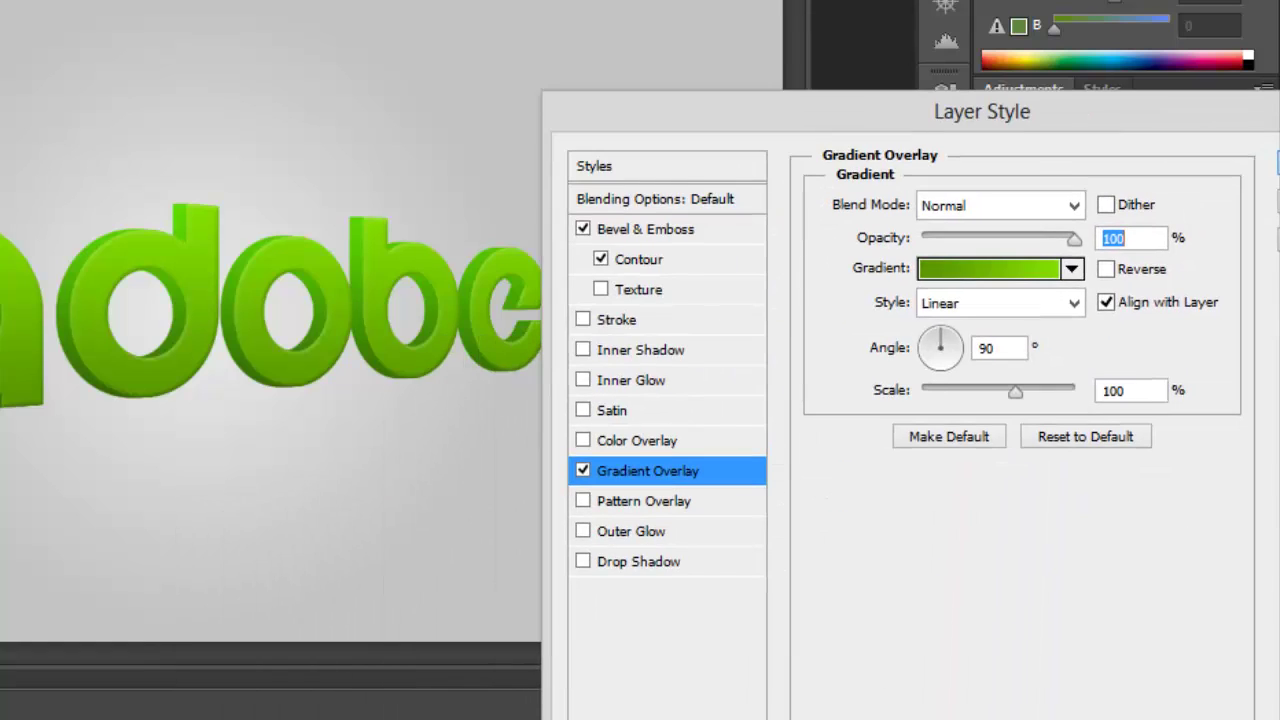
{"action": "left_click_drag", "start_coordinate": [1203, 112], "coordinate": [1131, 99]}
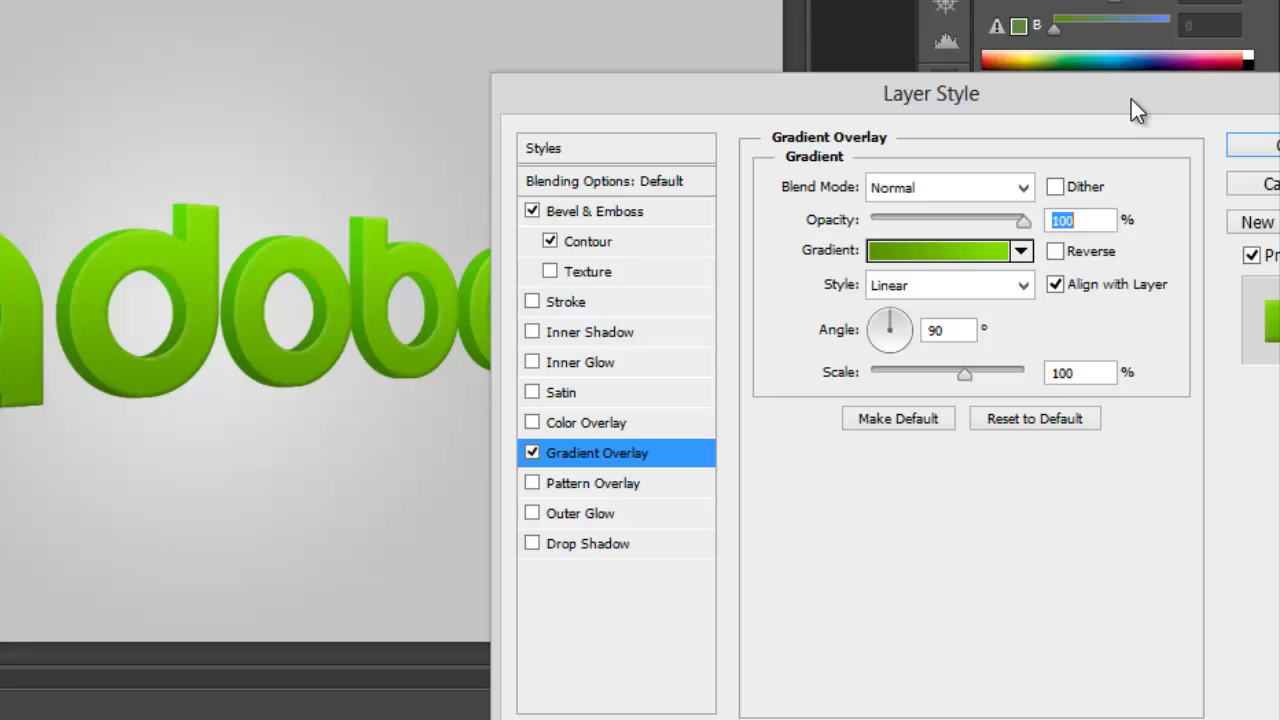
{"action": "left_click", "coordinate": [593, 205]}
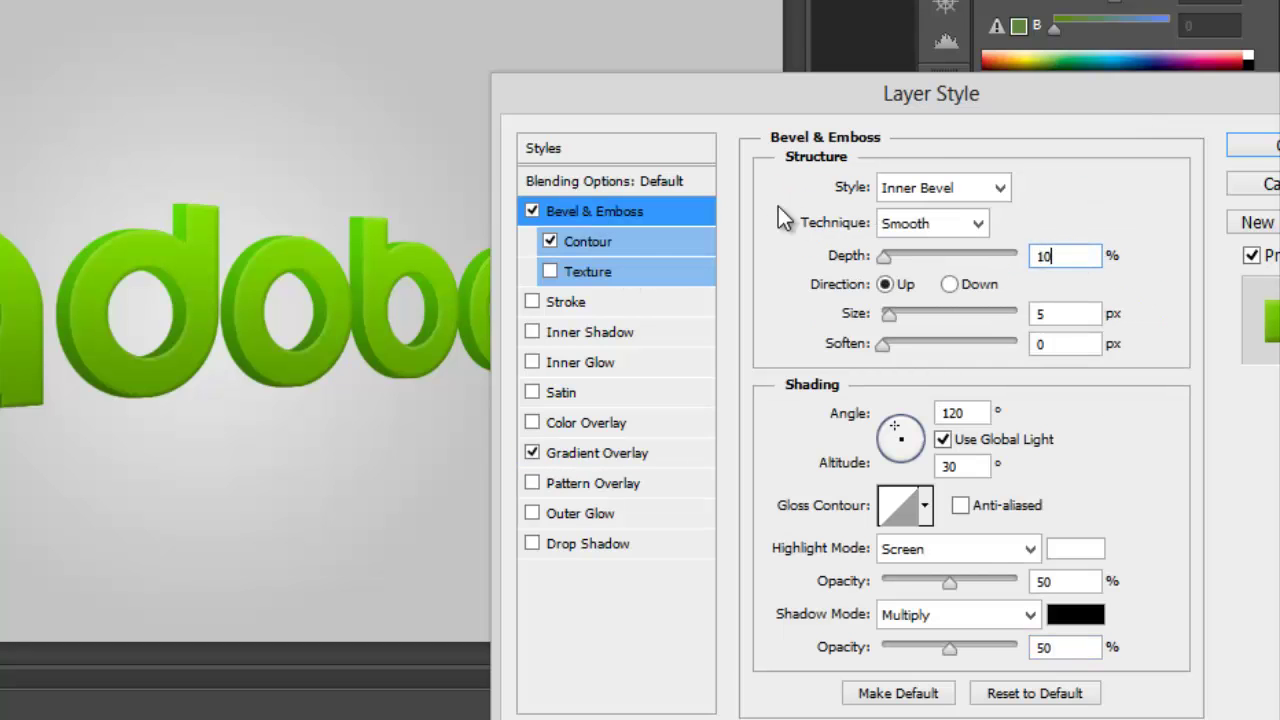
{"action": "key", "text": "BackSpace"}
{"action": "key", "text": "BackSpace"}
{"action": "type", "text": "20"}
{"action": "key", "text": "Return"}
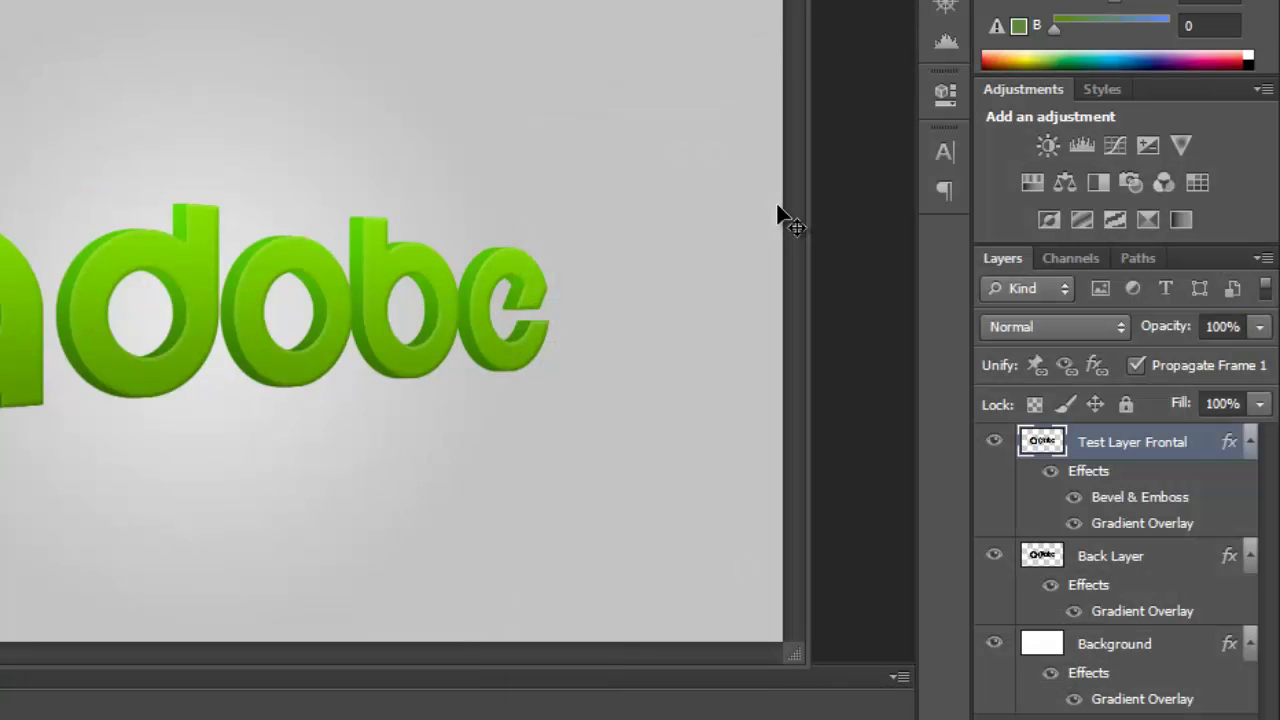
- Try a Satin effect on Test Layer Frontal, switch it off again, and close the layer style
{"action": "double_click", "coordinate": [1199, 442]}
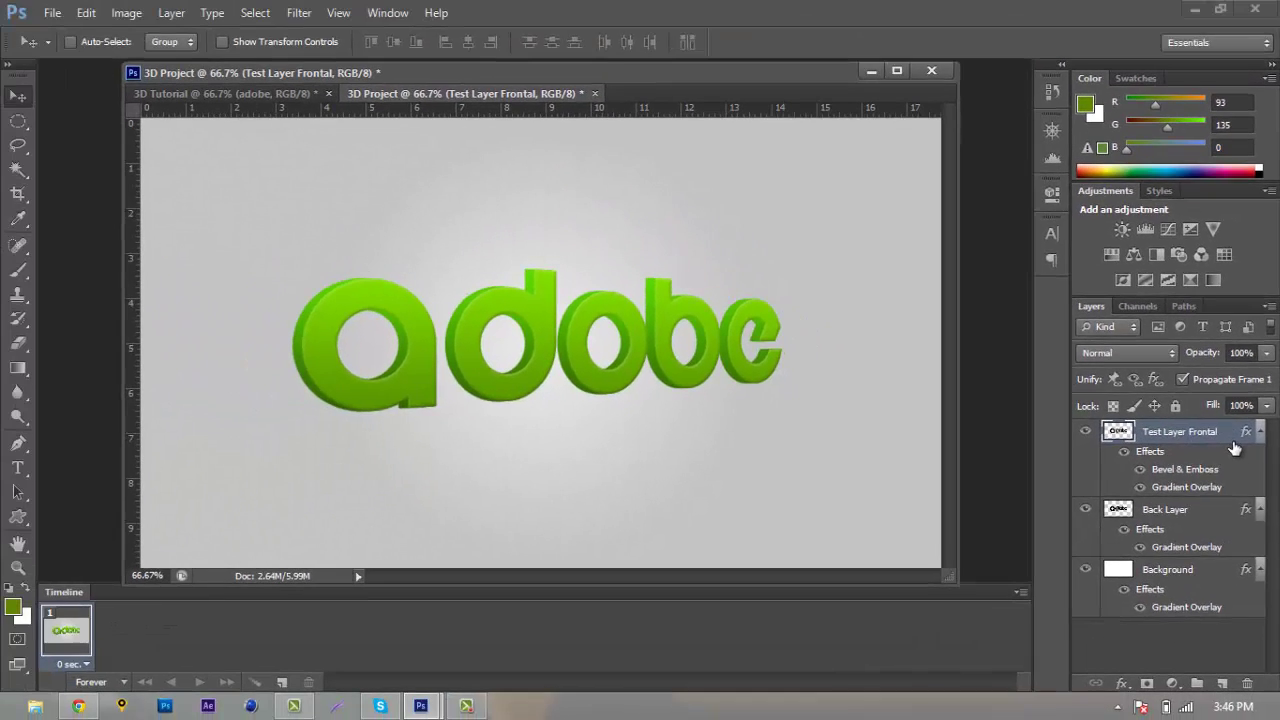
{"action": "double_click", "coordinate": [1215, 445]}
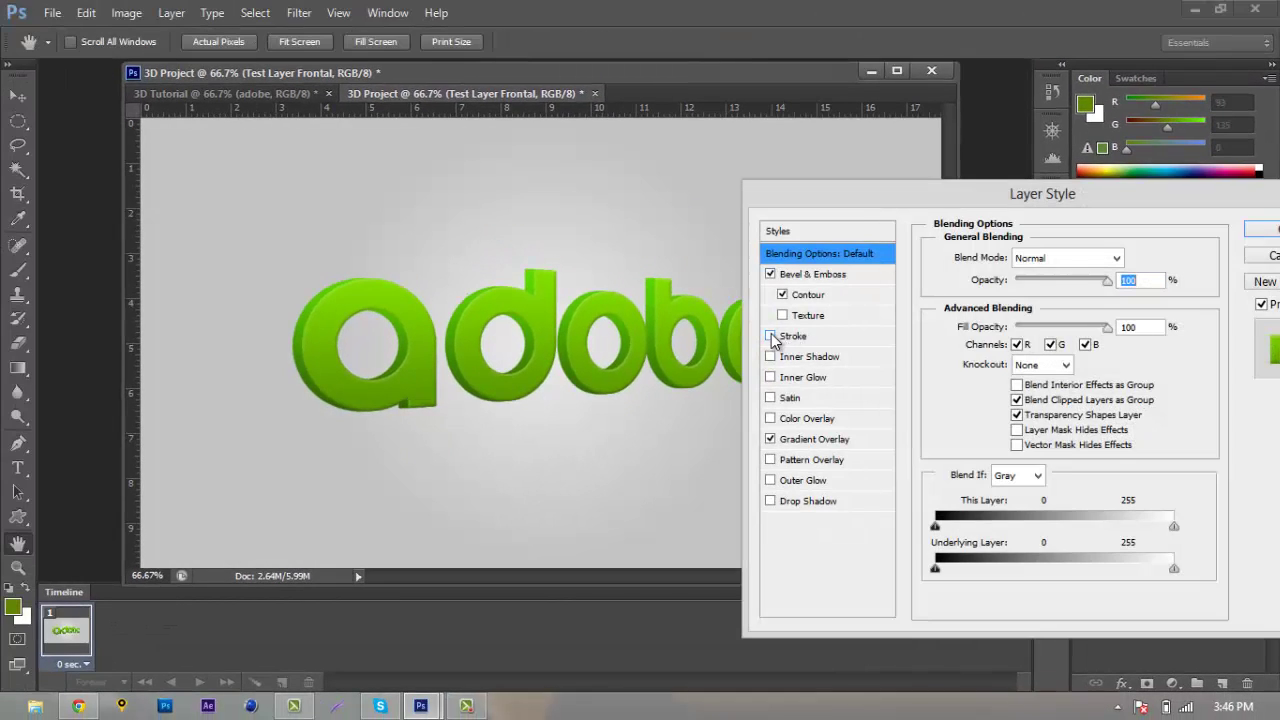
{"action": "left_click", "coordinate": [770, 499]}
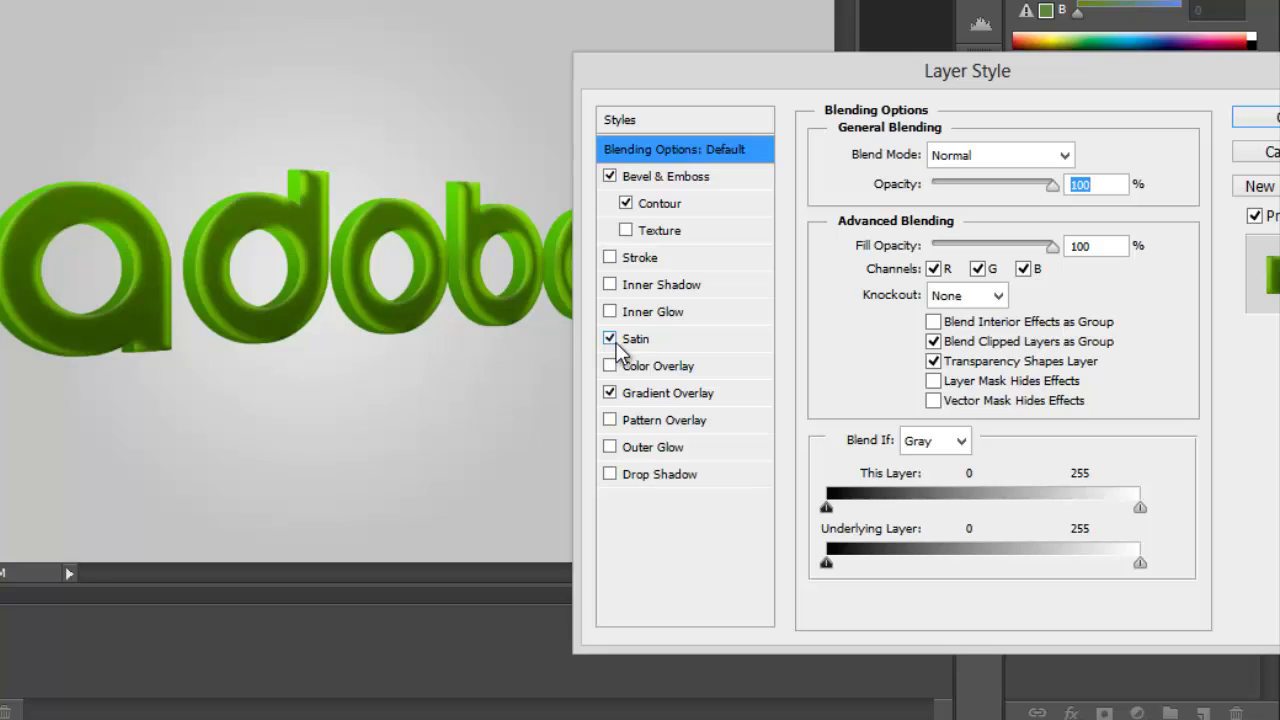
{"action": "left_click", "coordinate": [629, 342]}
{"action": "left_click", "coordinate": [629, 338]}
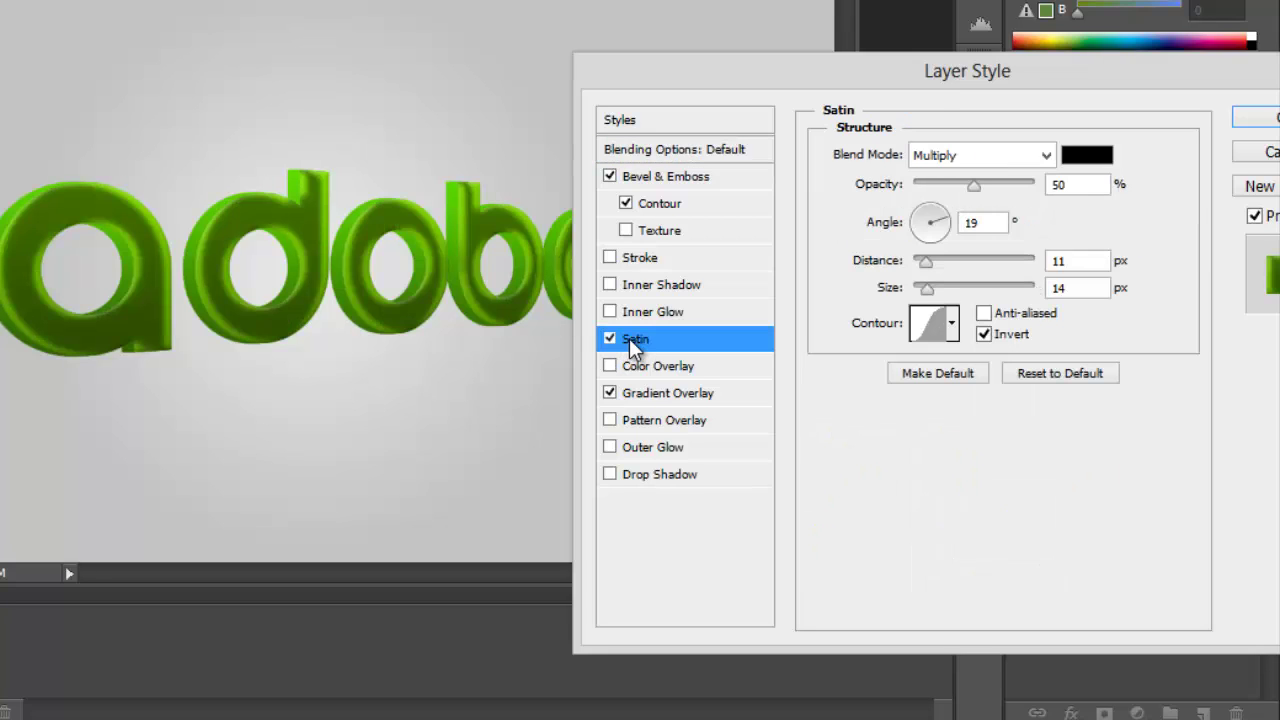
{"action": "left_click", "coordinate": [609, 340]}
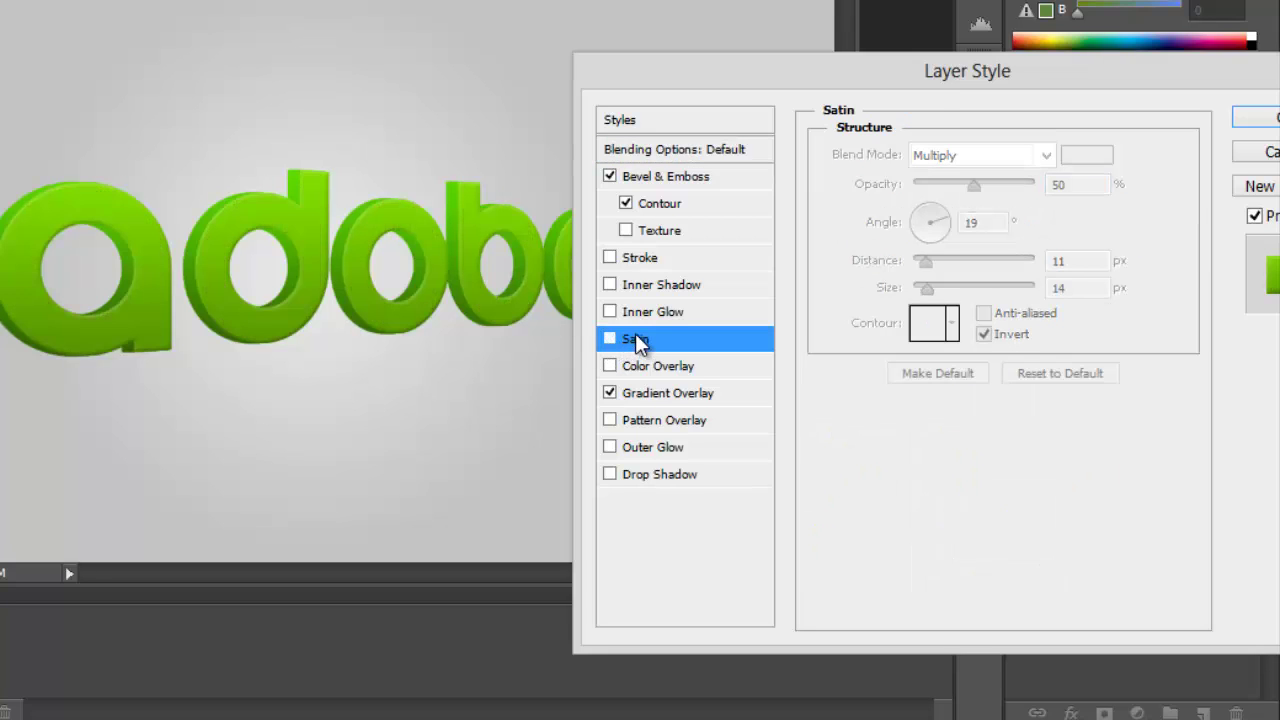
{"action": "left_click", "coordinate": [1256, 118]}
- Add a Satin effect to Back Layer with its opacity set to 15%
{"action": "double_click", "coordinate": [1179, 497]}
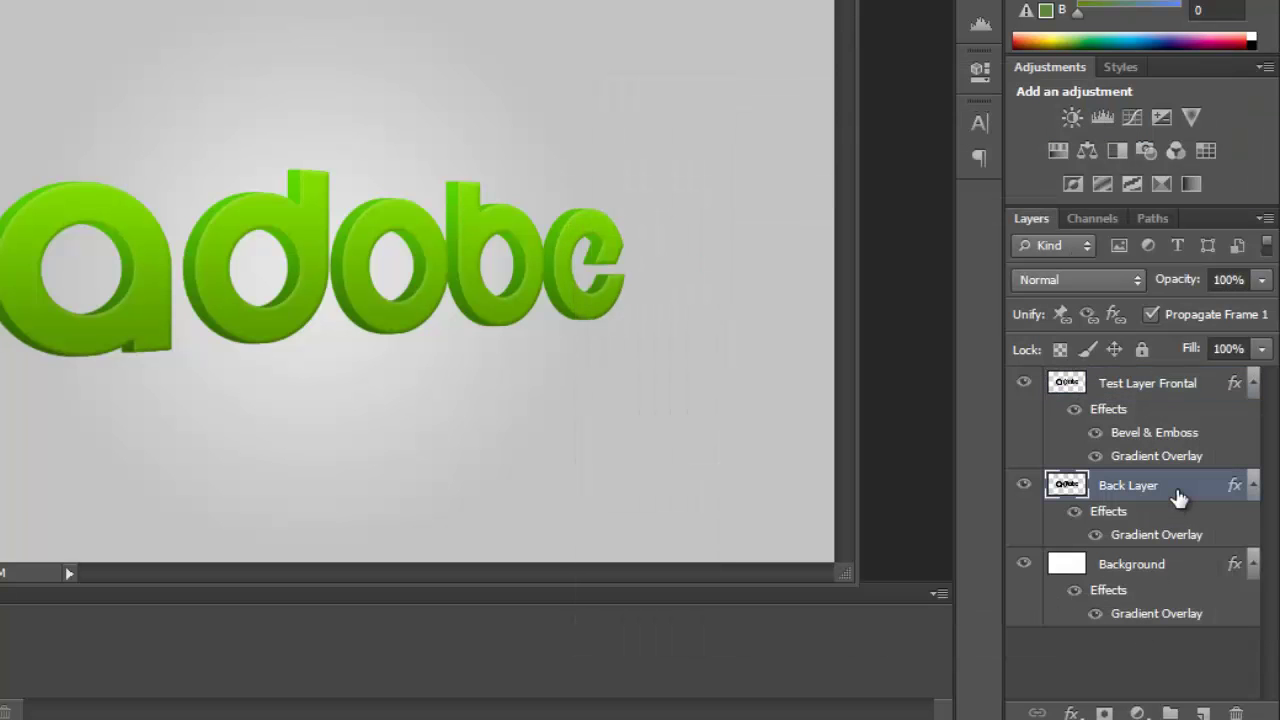
{"action": "left_click", "coordinate": [610, 339]}
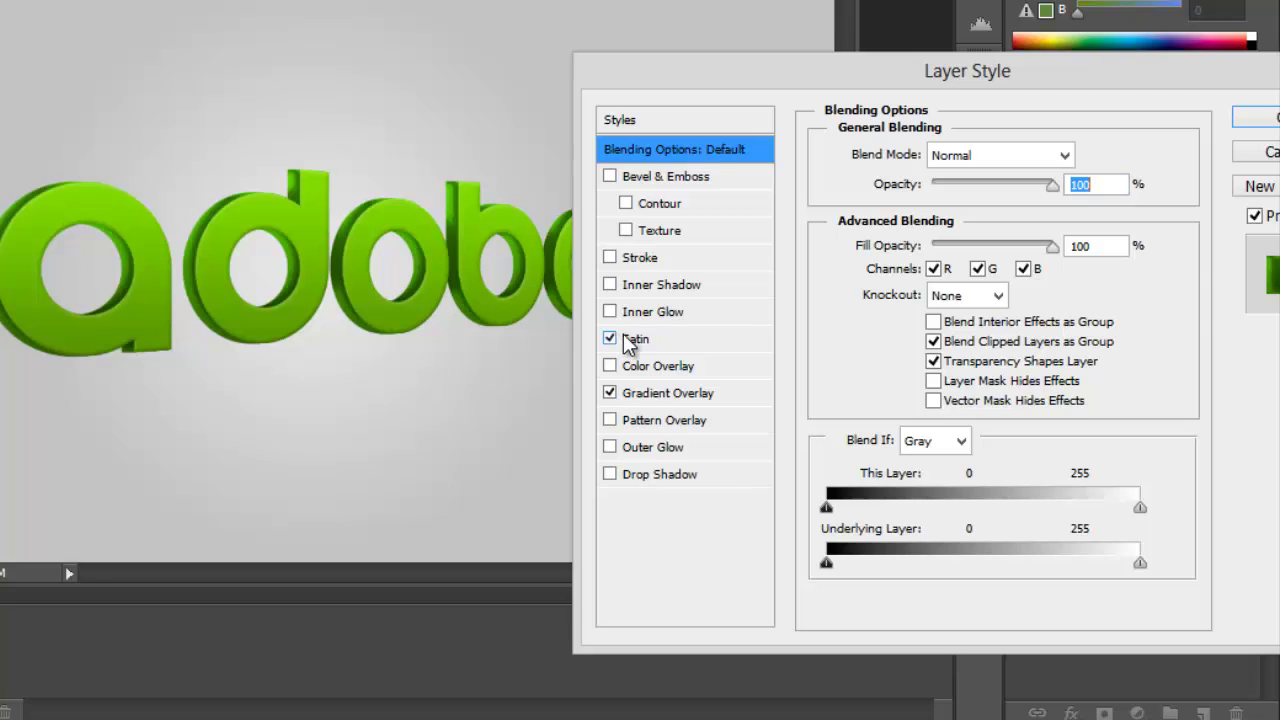
{"action": "left_click", "coordinate": [632, 340]}
{"action": "left_click_drag", "start_coordinate": [971, 188], "coordinate": [931, 188]}
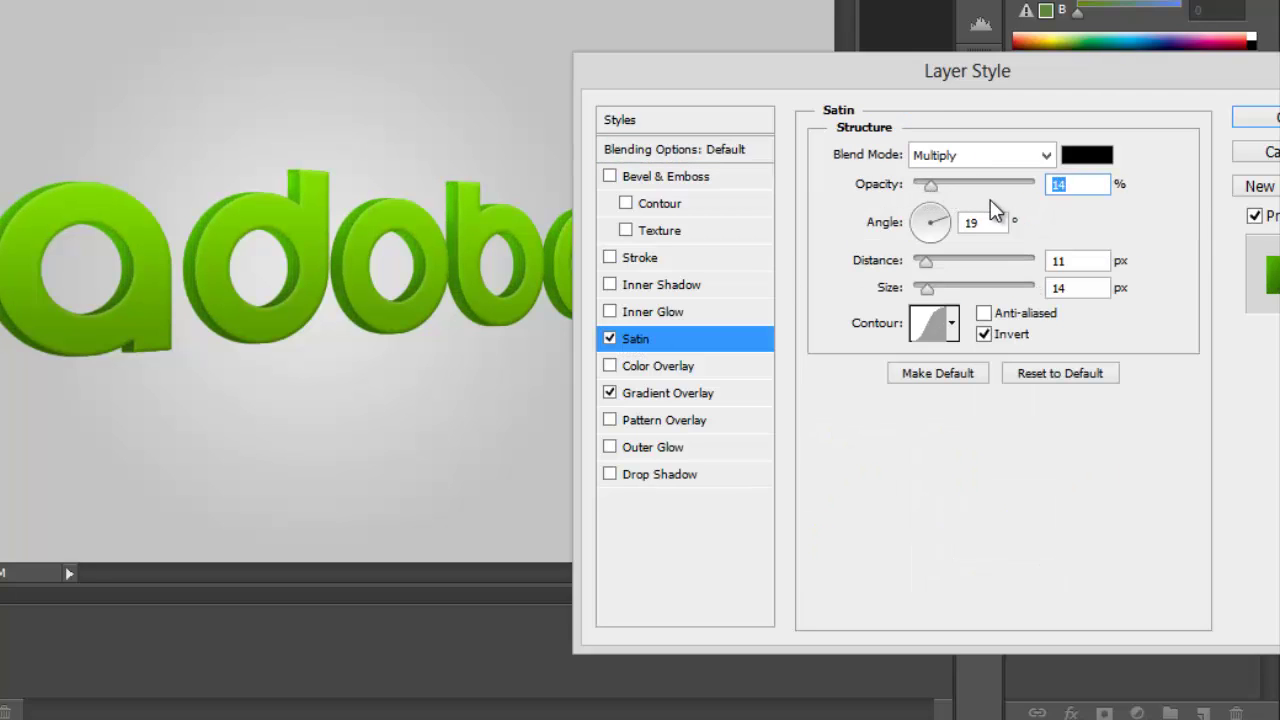
{"action": "type", "text": "15"}
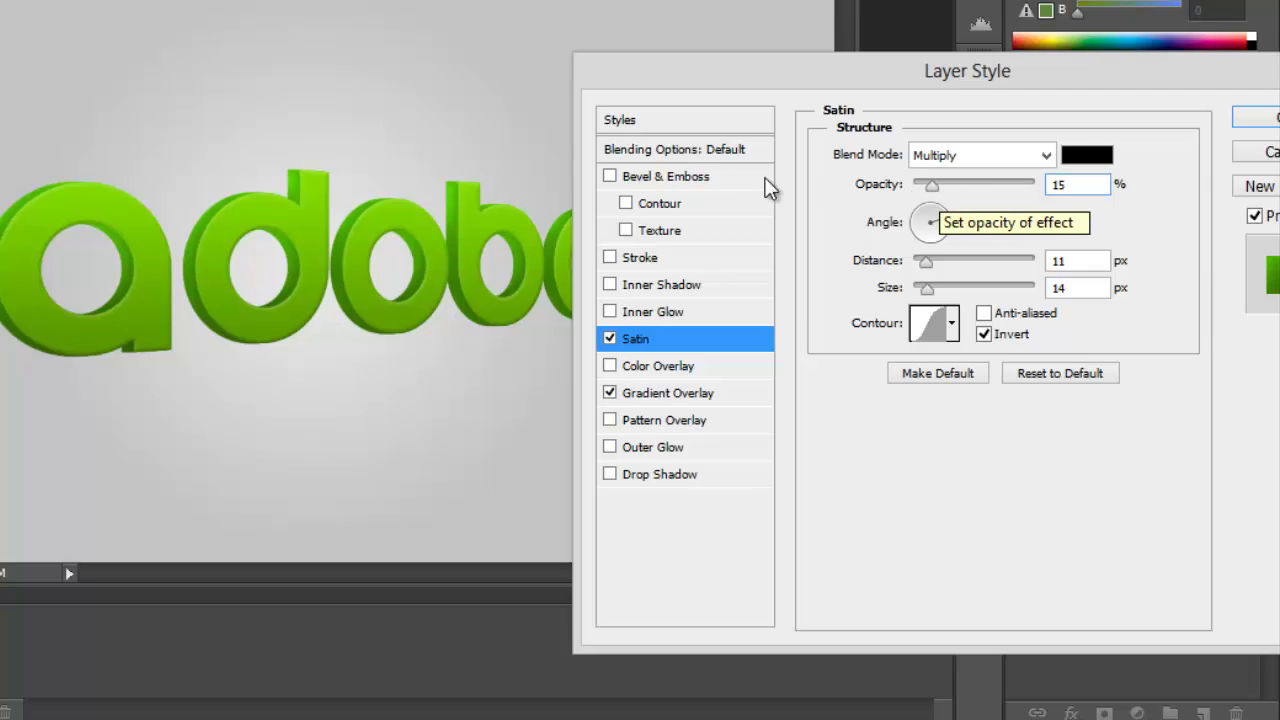
- Try Bevel & Emboss on Back Layer, switch it off again, and apply the layer style
{"action": "left_click", "coordinate": [613, 176]}
{"action": "left_click", "coordinate": [613, 176]}
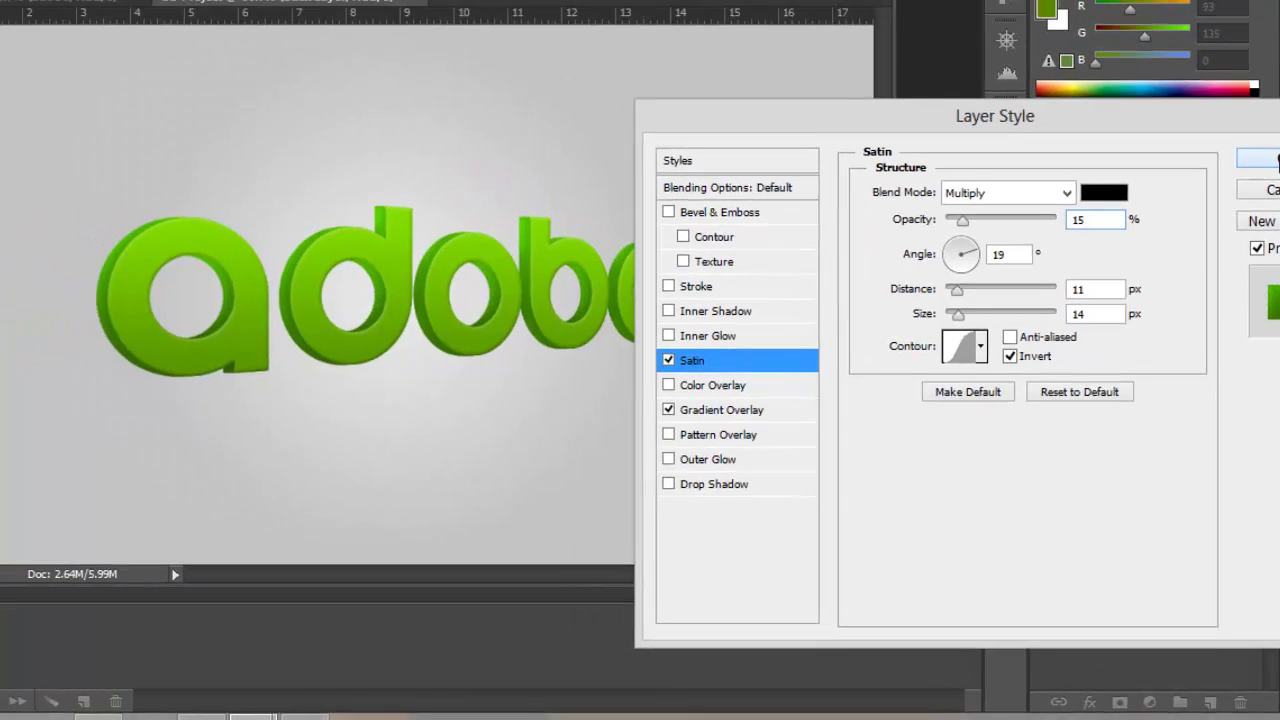
{"action": "key", "text": "Return"}
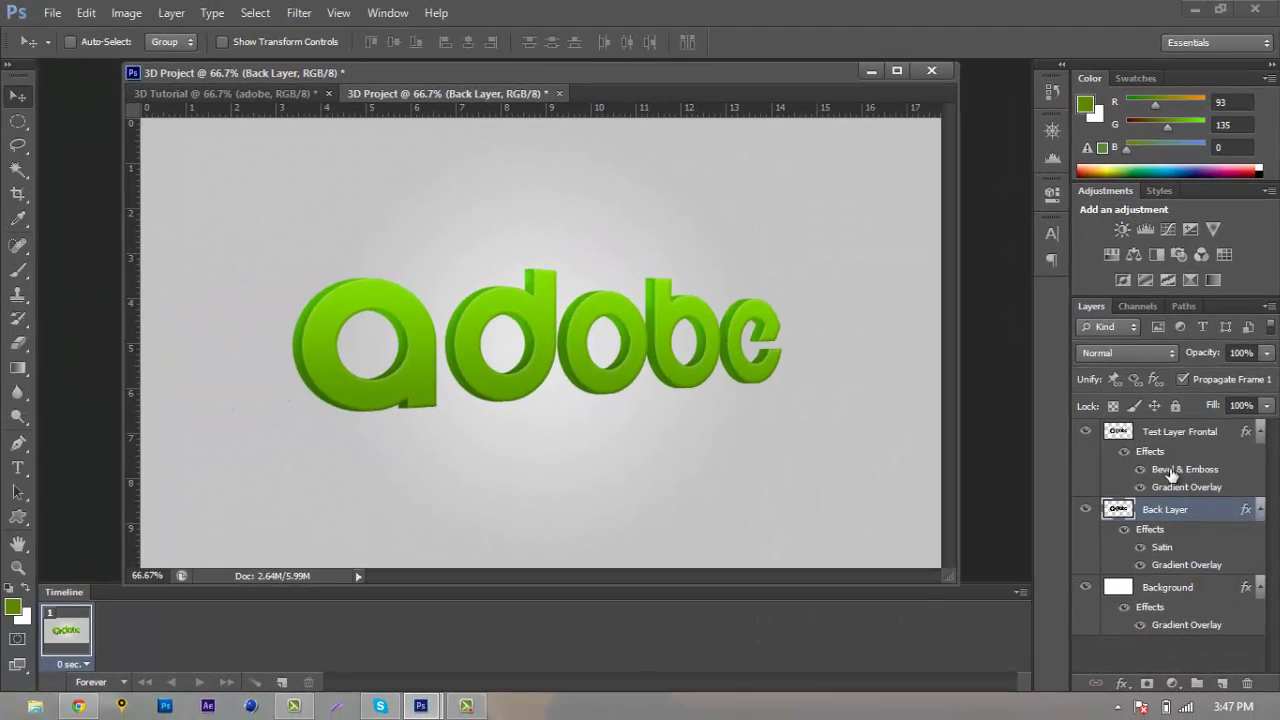
- Set the Bevel & Emboss size of Test Layer Frontal to 7 px and apply the layer style
{"action": "left_click", "coordinate": [1196, 441]}
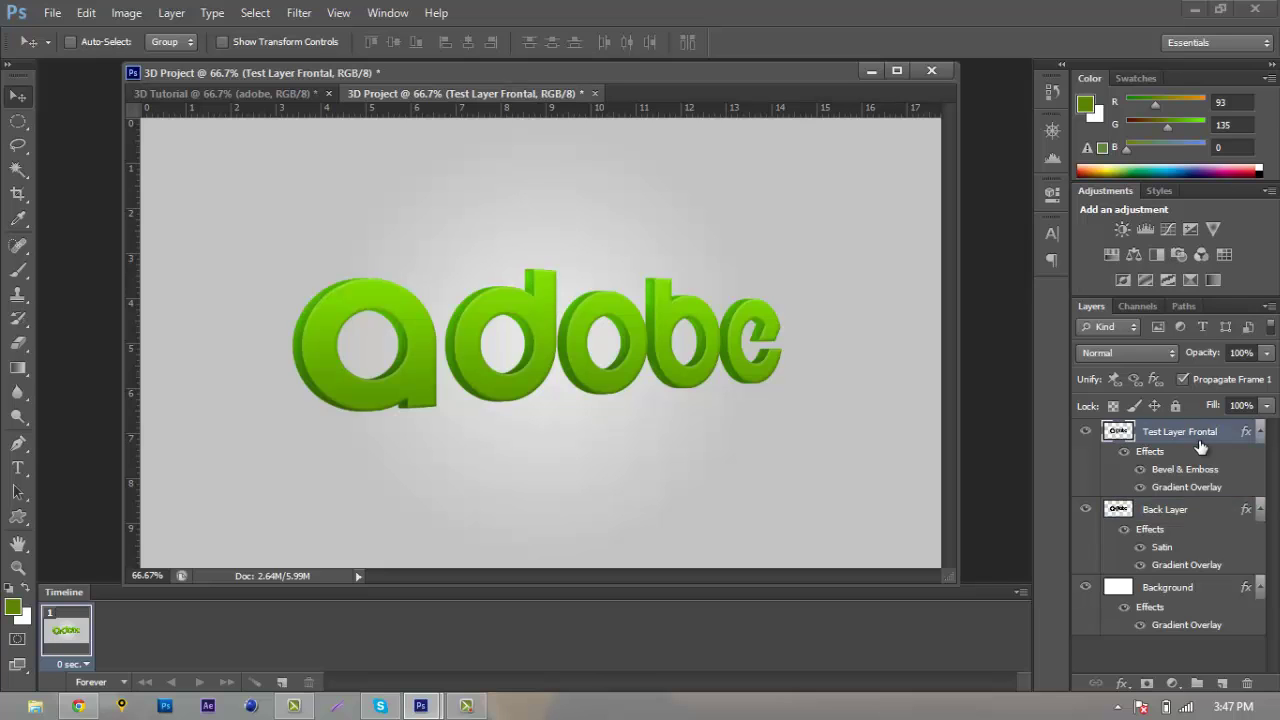
{"action": "double_click", "coordinate": [1200, 446]}
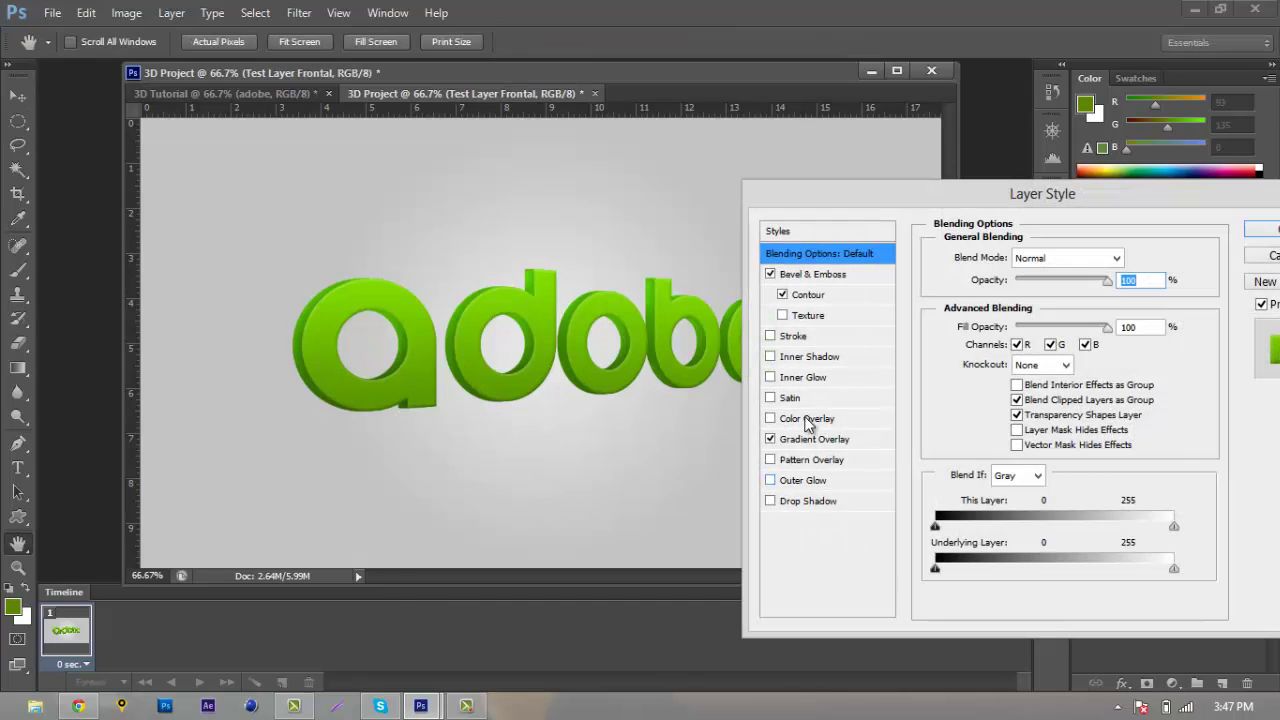
{"action": "left_click", "coordinate": [802, 271]}
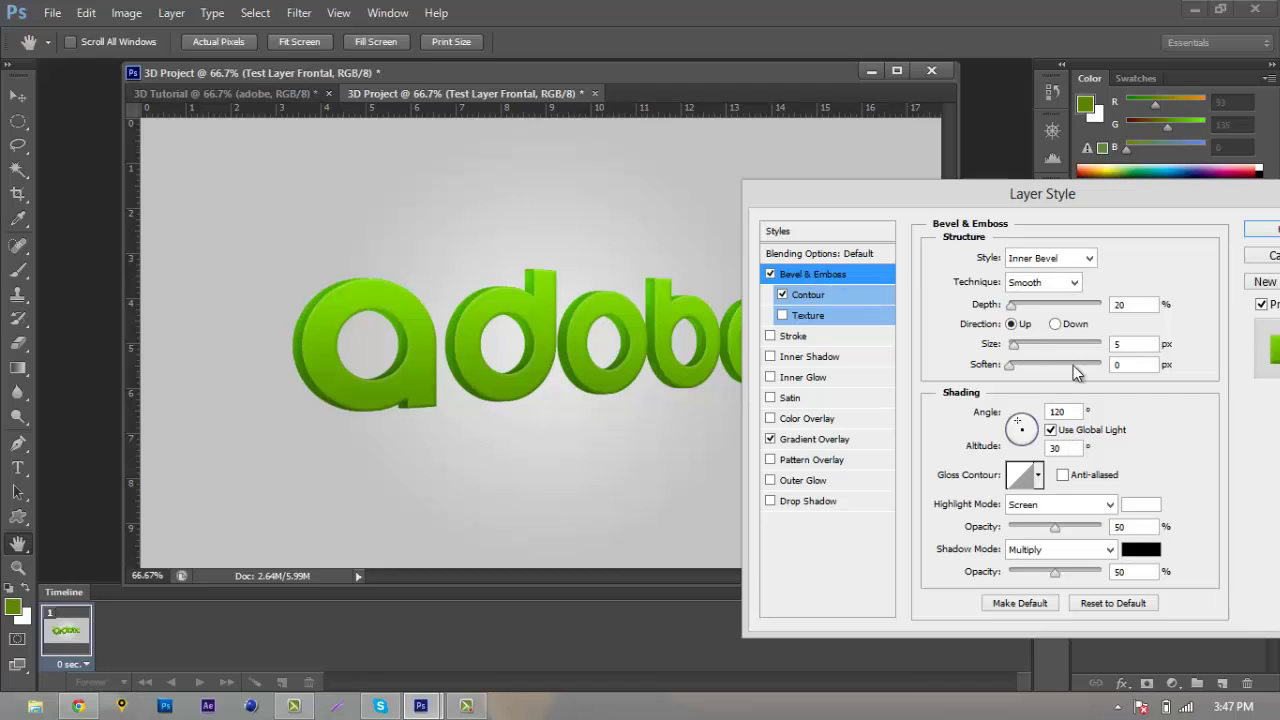
{"action": "left_click_drag", "start_coordinate": [1013, 345], "coordinate": [965, 360]}
{"action": "type", "text": "10"}
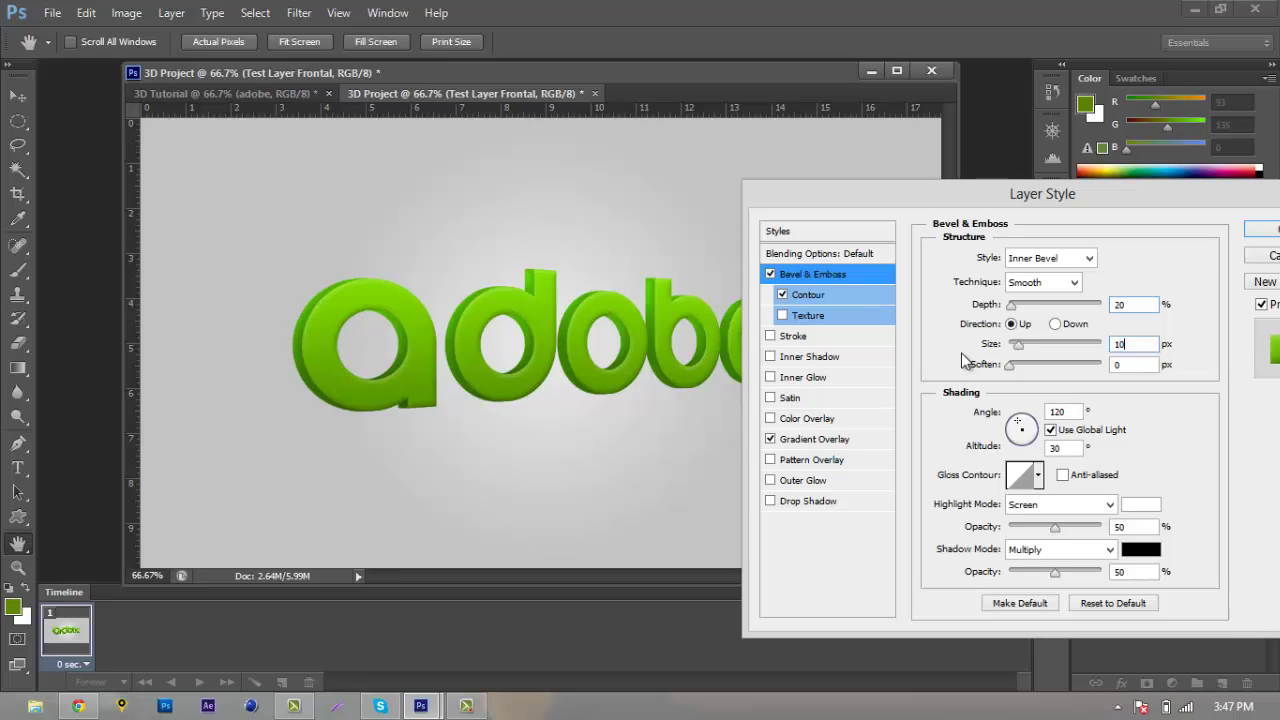
{"action": "key", "text": "BackSpace"}
{"action": "key", "text": "BackSpace"}
{"action": "type", "text": "7"}
{"action": "left_click", "coordinate": [1266, 233]}
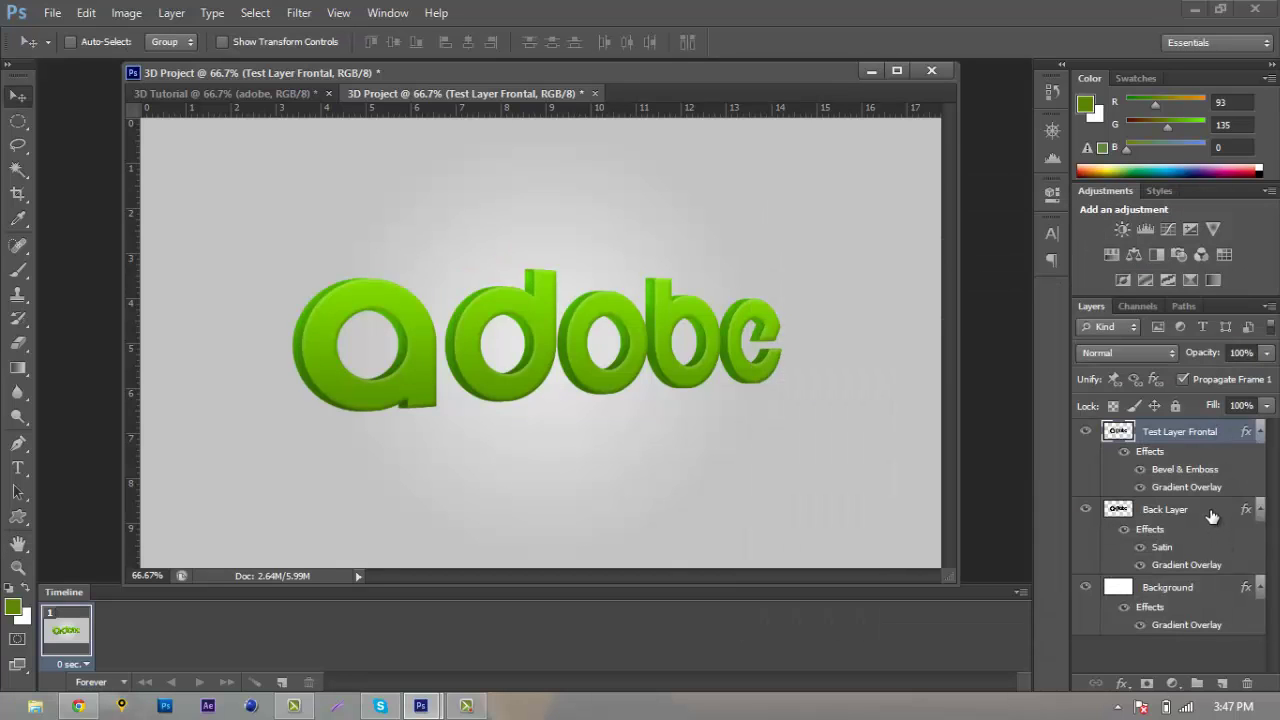
- Add a Drop Shadow to Back Layer with a size of 12 px and a spread of 12%
{"action": "double_click", "coordinate": [1212, 516]}
{"action": "left_click", "coordinate": [768, 505]}
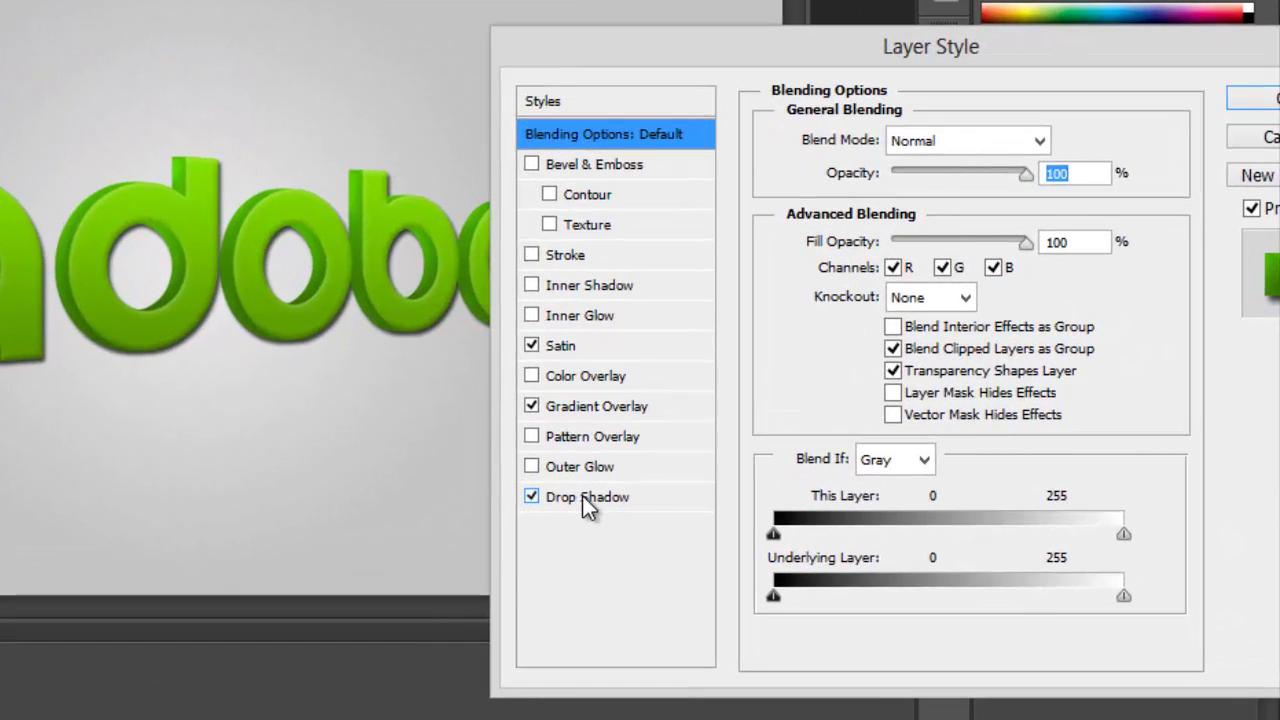
{"action": "left_click", "coordinate": [585, 497]}
{"action": "left_click", "coordinate": [1060, 319]}
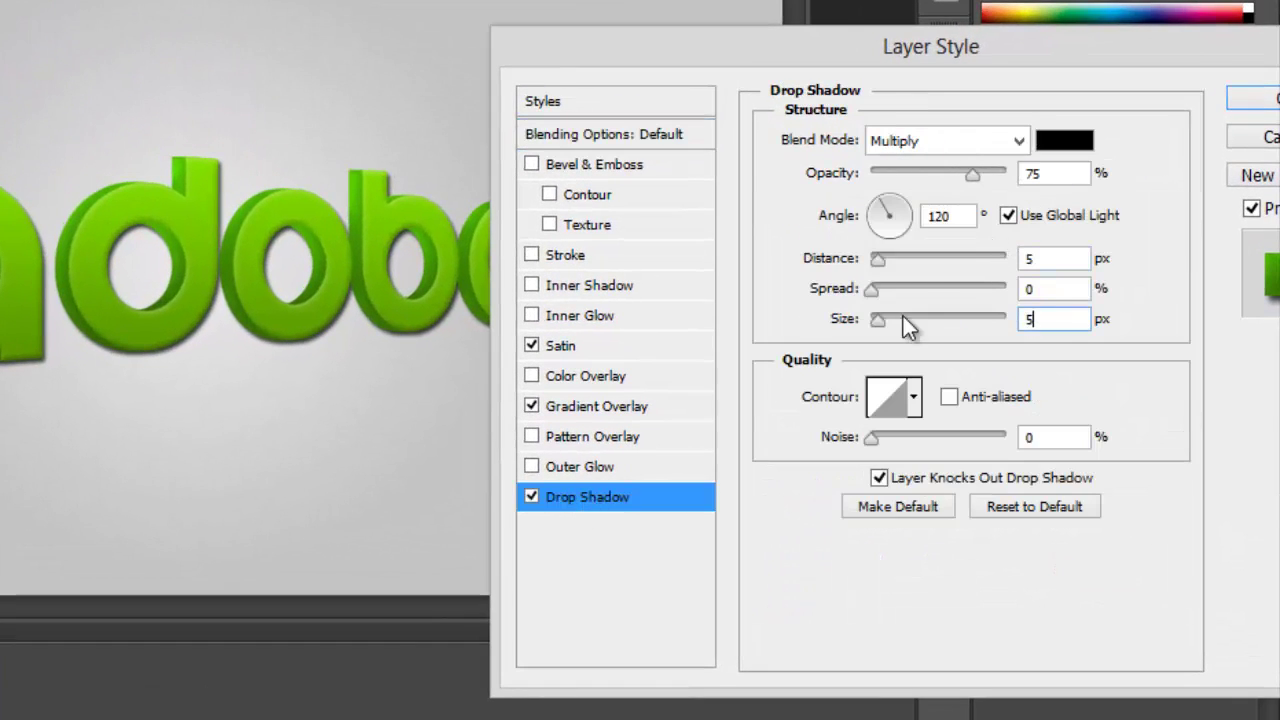
{"action": "left_click", "coordinate": [852, 318]}
{"action": "type", "text": "12"}
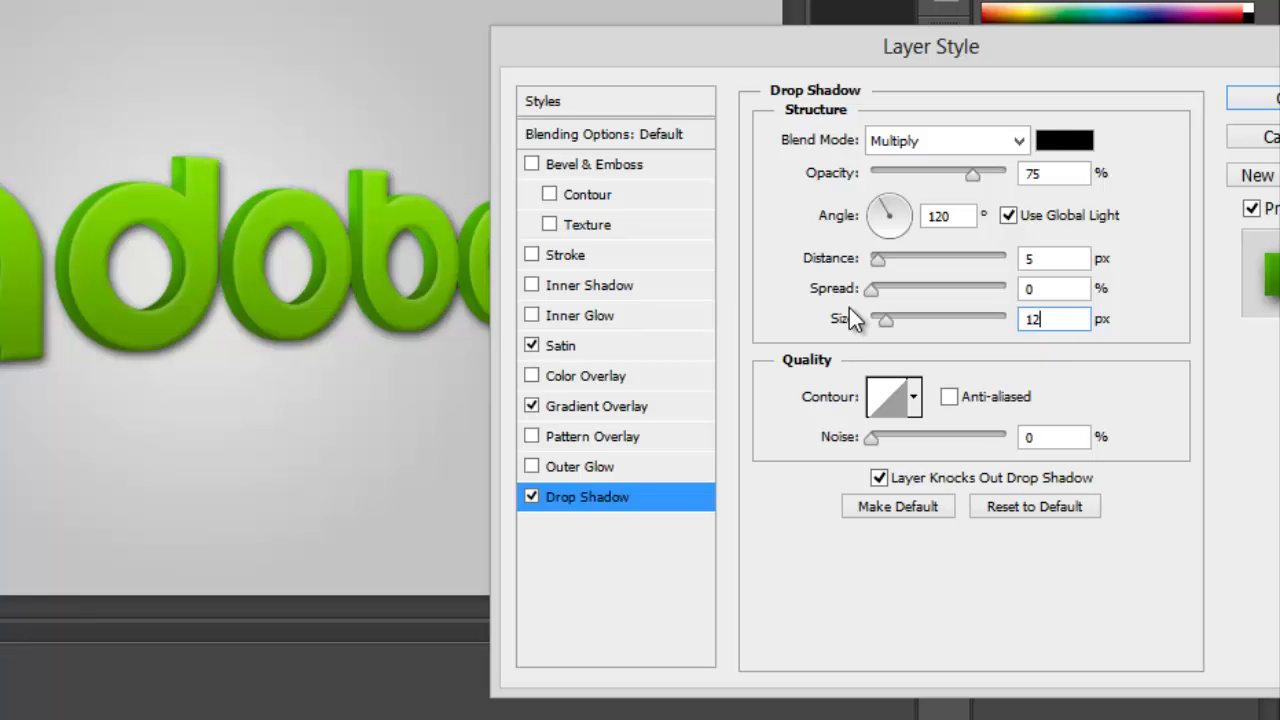
{"action": "left_click", "coordinate": [879, 291]}
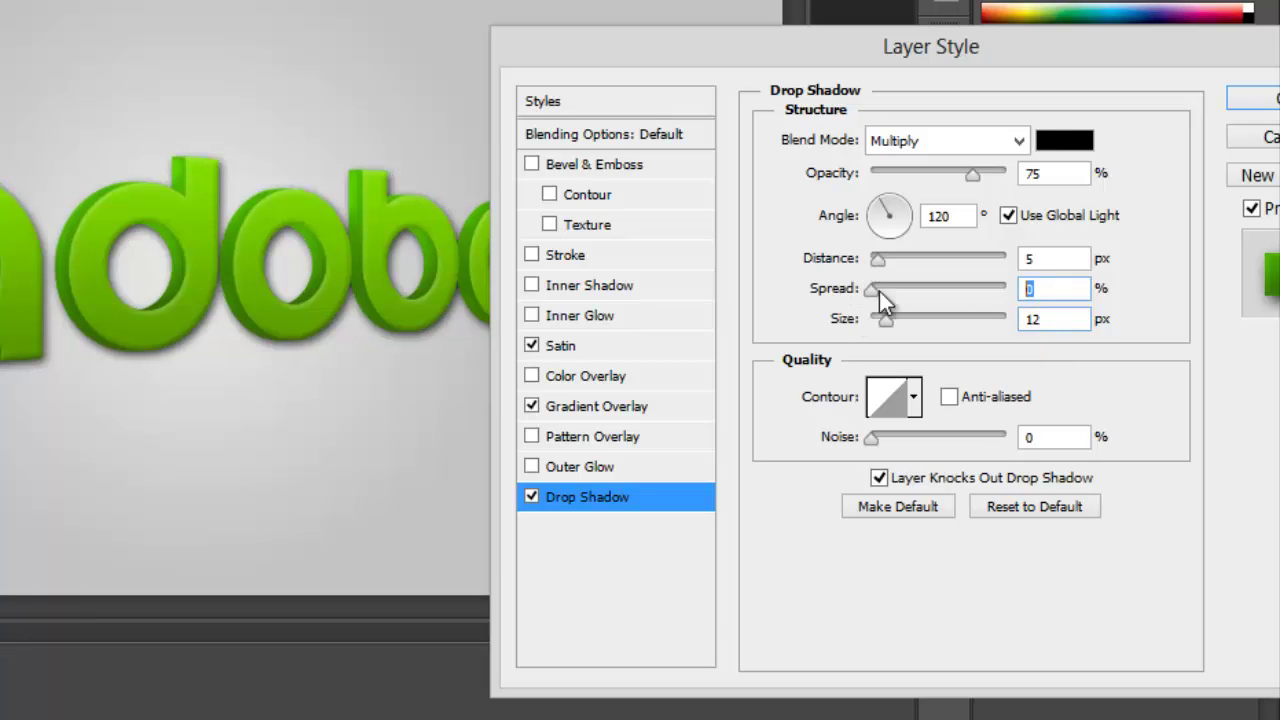
{"action": "type", "text": "12"}
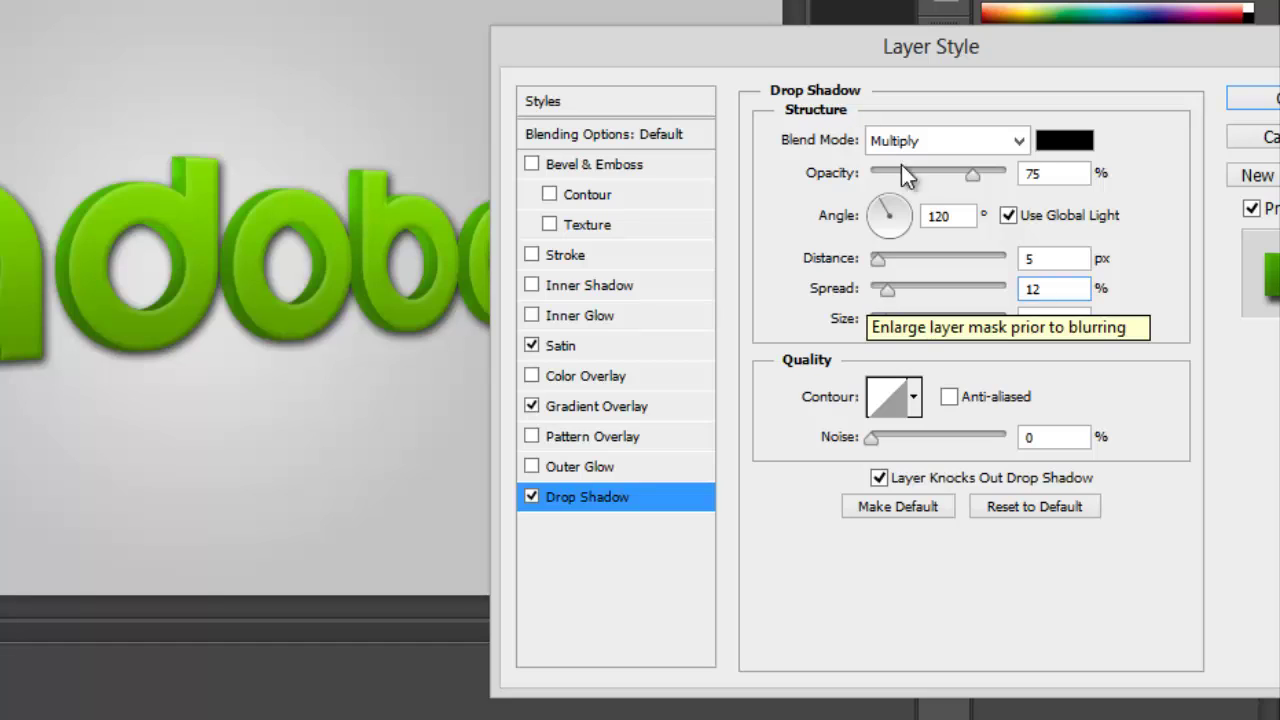
- Set the drop shadow's opacity to 35% and apply the layer style to Back Layer
{"action": "left_click", "coordinate": [857, 168]}
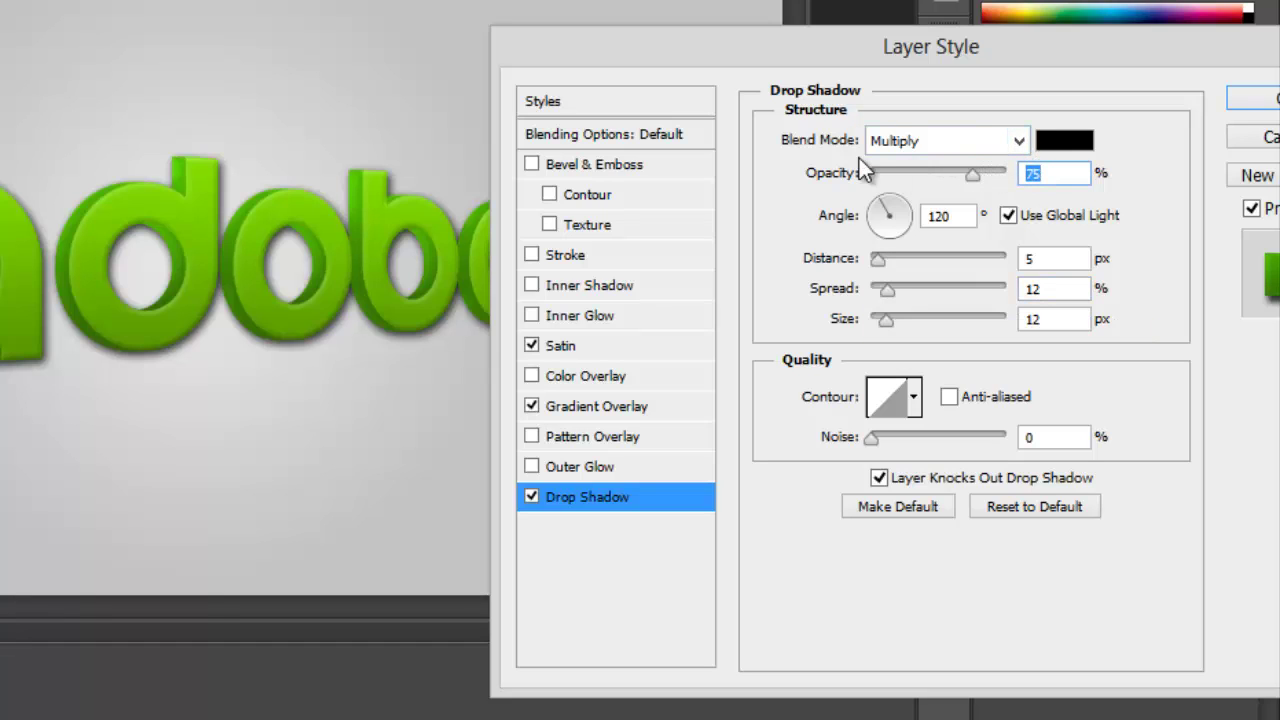
{"action": "type", "text": "40"}
{"action": "key", "text": "BackSpace"}
{"action": "key", "text": "BackSpace"}
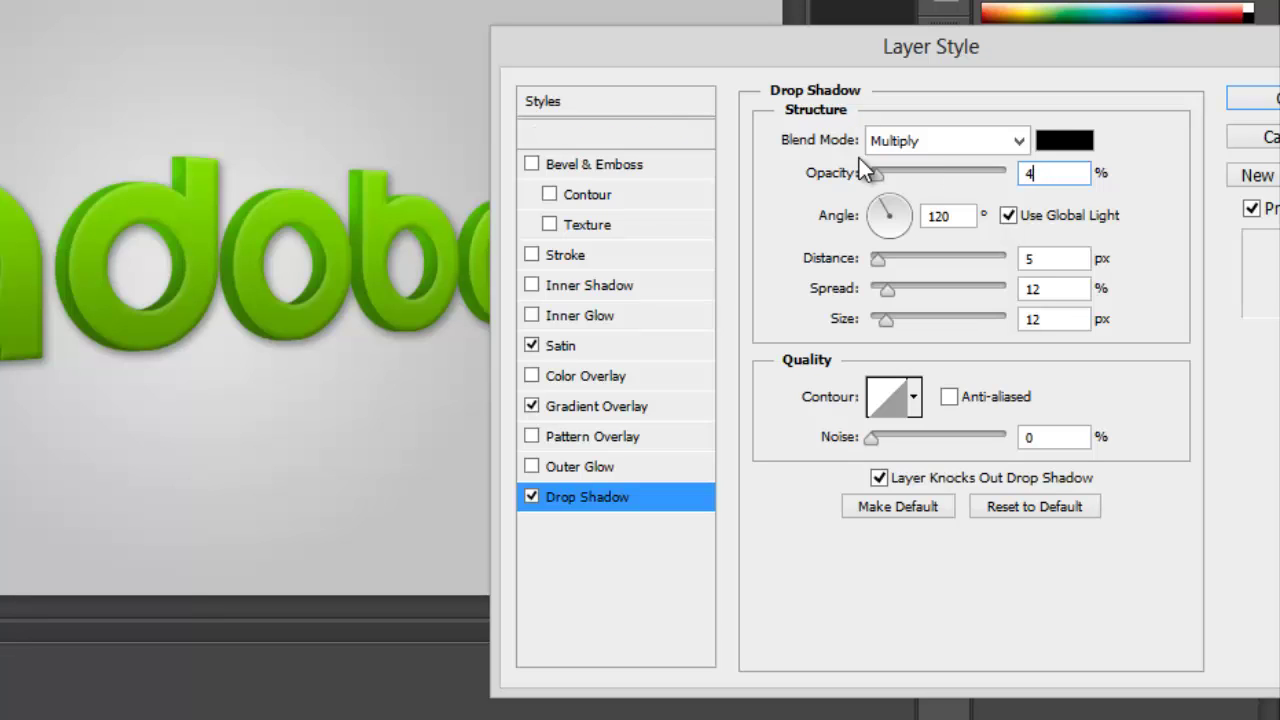
{"action": "type", "text": "35"}
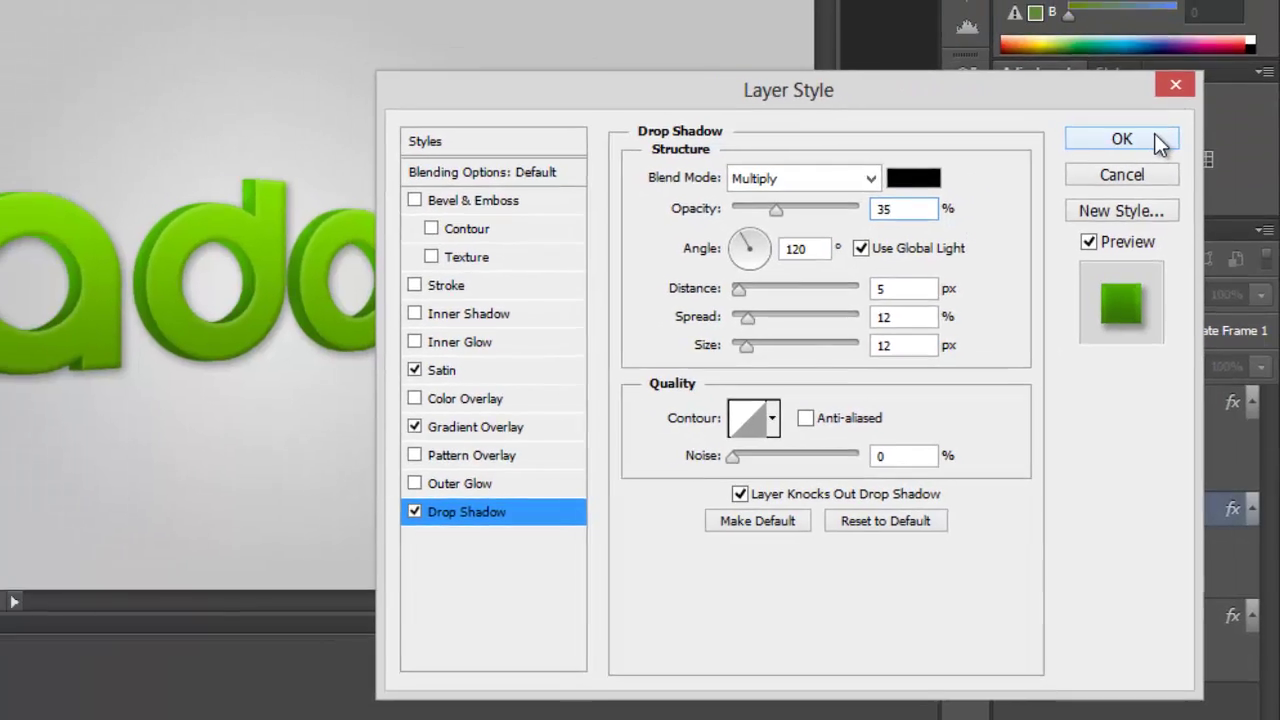
{"action": "left_click", "coordinate": [1250, 97]}
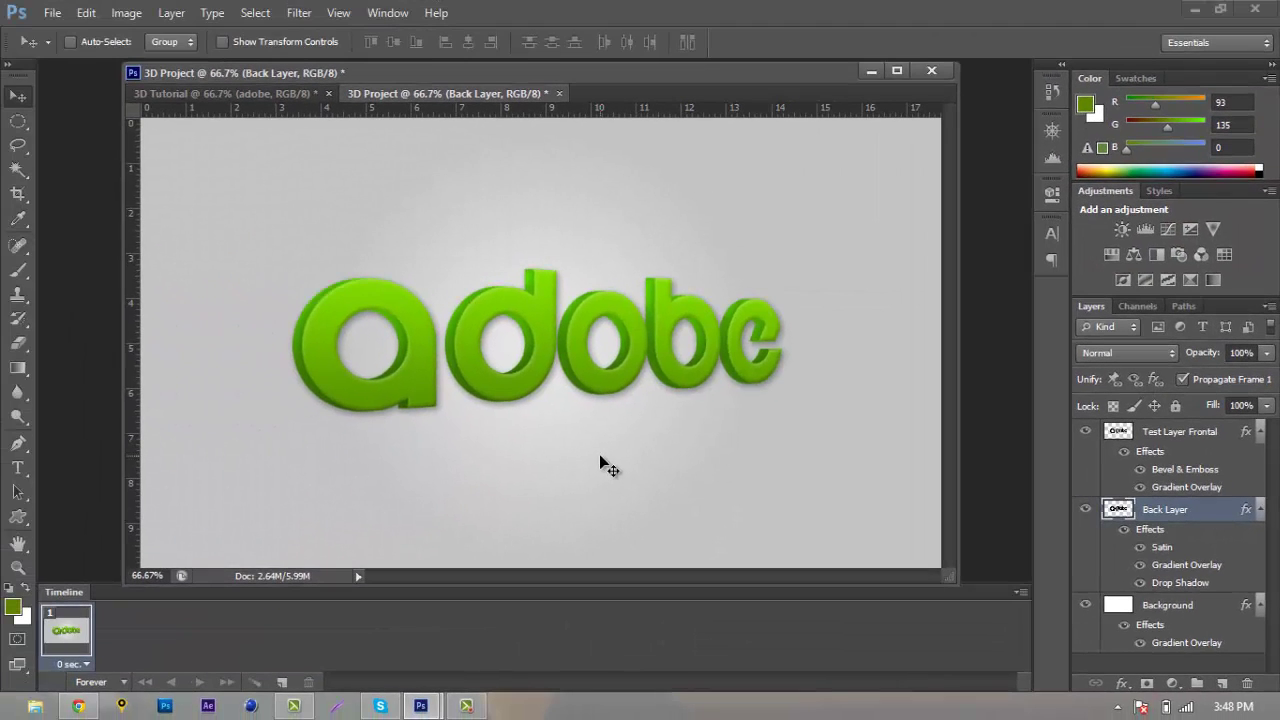